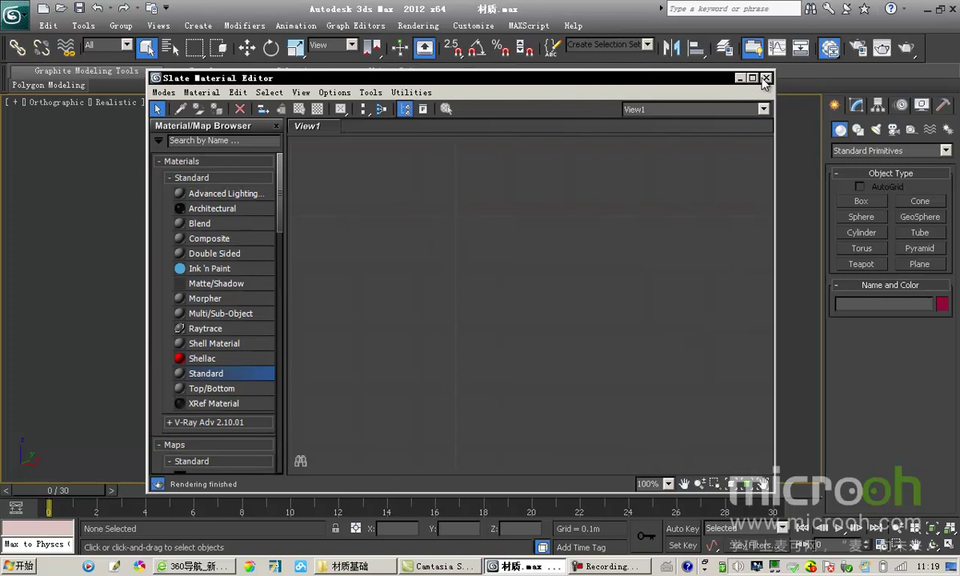
# Close the Slate Material Editor, open the Compact Material Editor instead, and move its window off the building's main facade.
pyautogui.moveTo(832, 51); pyautogui.dragTo(832, 76)
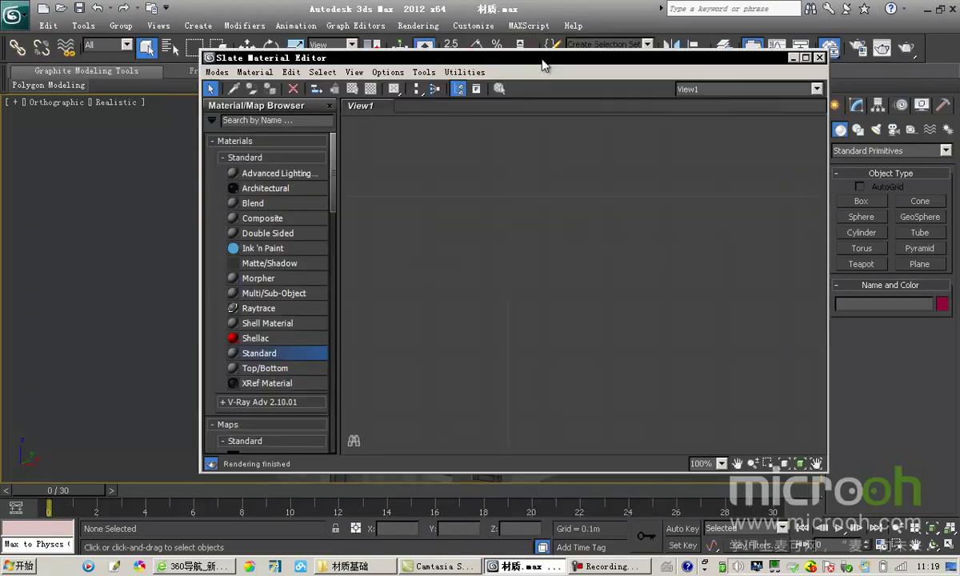
pyautogui.moveTo(542, 61); pyautogui.dragTo(517, 72)
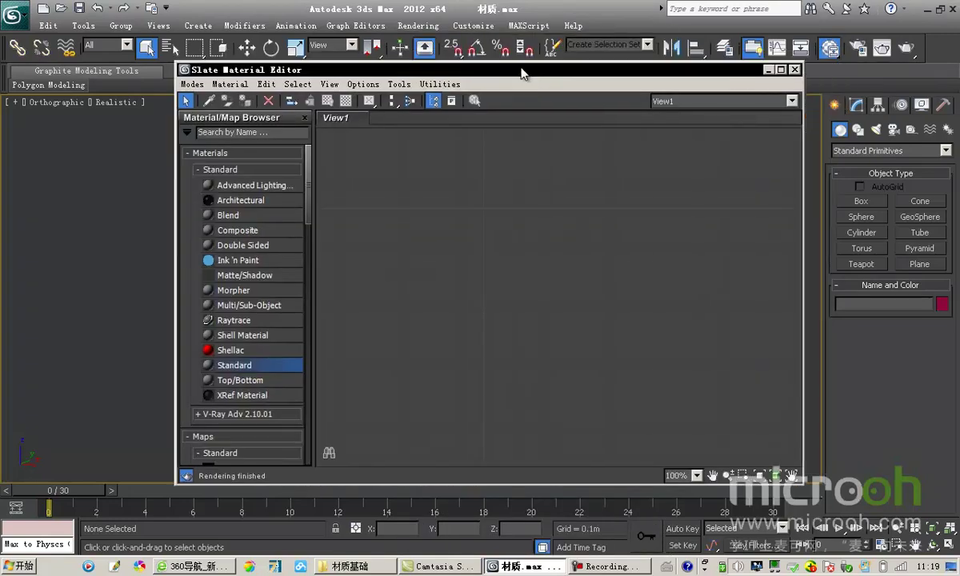
pyautogui.click(794, 70)
pyautogui.moveTo(830, 48); pyautogui.dragTo(831, 73)
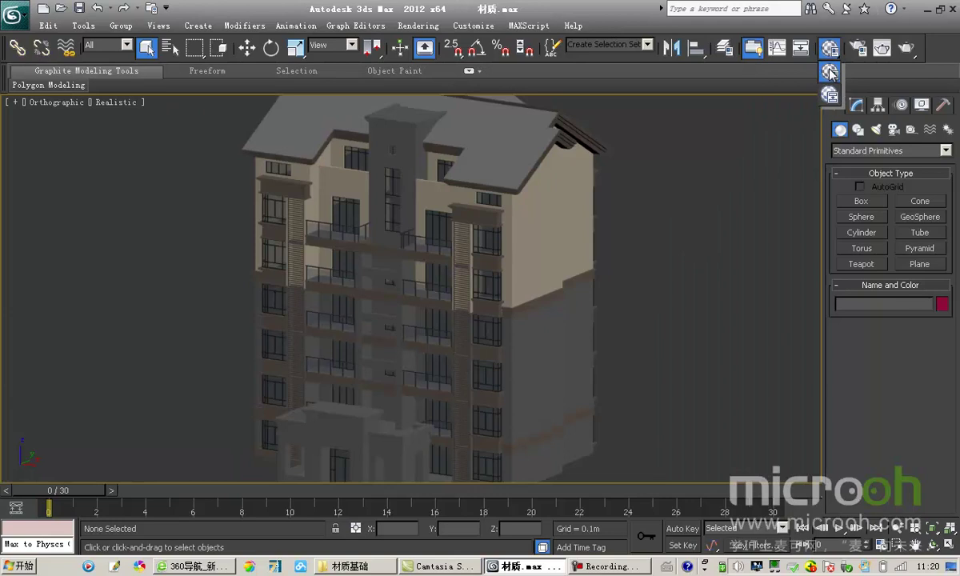
pyautogui.moveTo(552, 38); pyautogui.dragTo(735, 22)
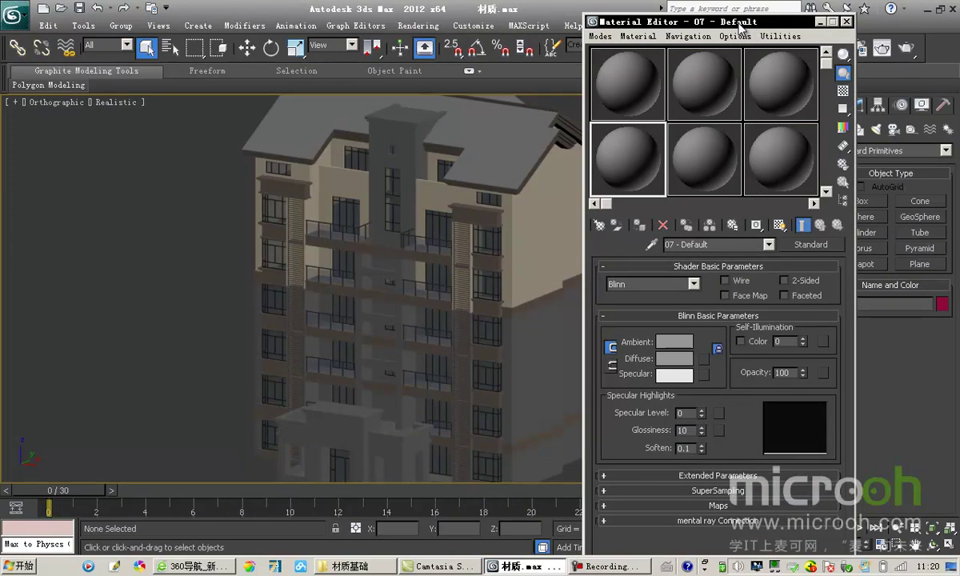
# Toggle the Compact Material Editor closed and open twice, leaving it open.
pyautogui.press('m')
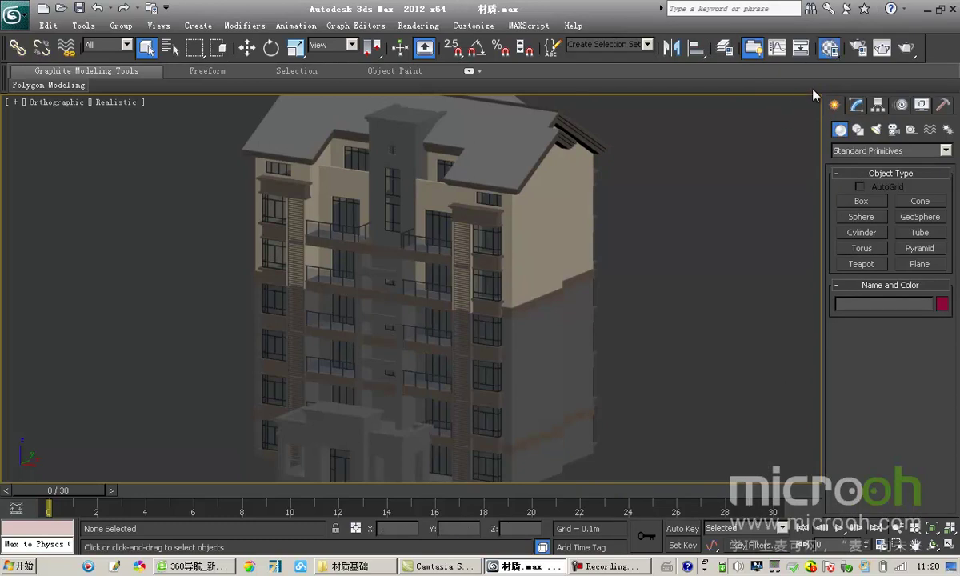
pyautogui.press('m')
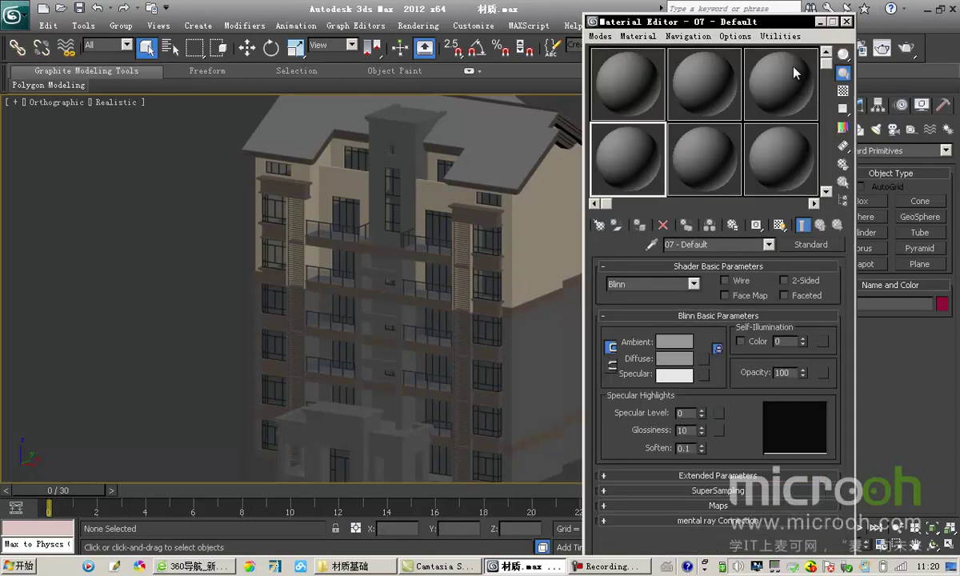
pyautogui.press('m')
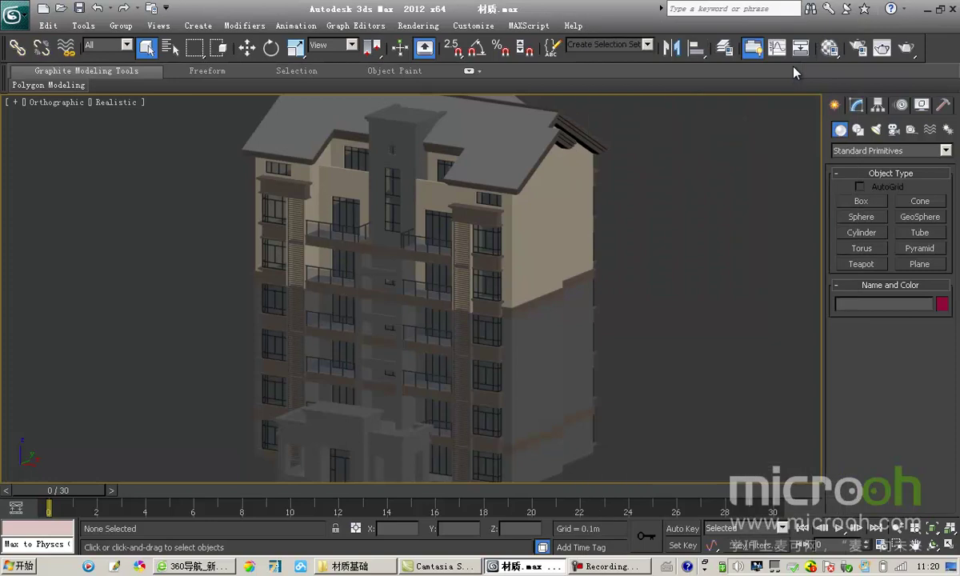
pyautogui.press('m')
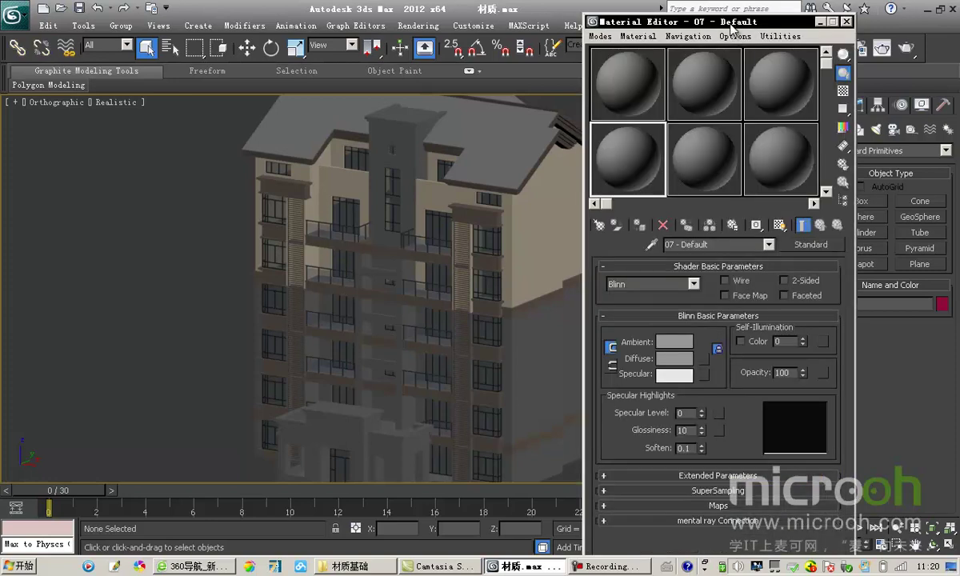
# Move the Material Editor over the middle of the viewport and collapse its Shader Basic Parameters rollout.
pyautogui.moveTo(688, 22); pyautogui.dragTo(512, 29)
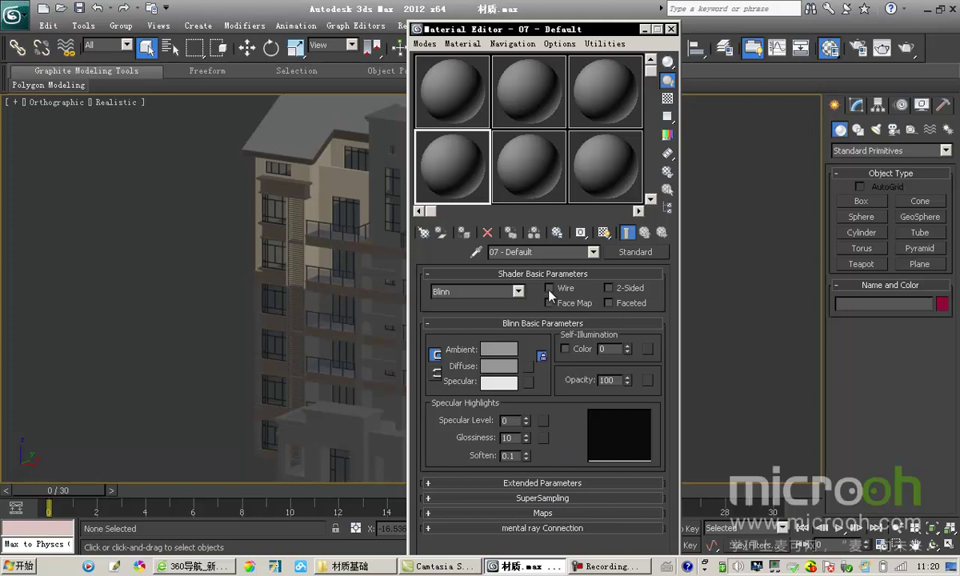
pyautogui.click(514, 274)
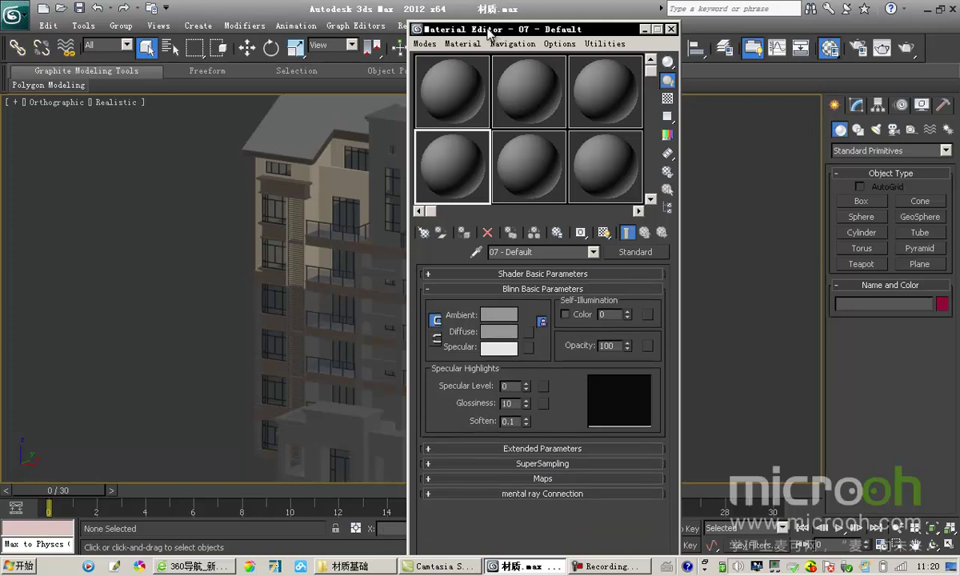
pyautogui.moveTo(489, 32); pyautogui.dragTo(471, 29)
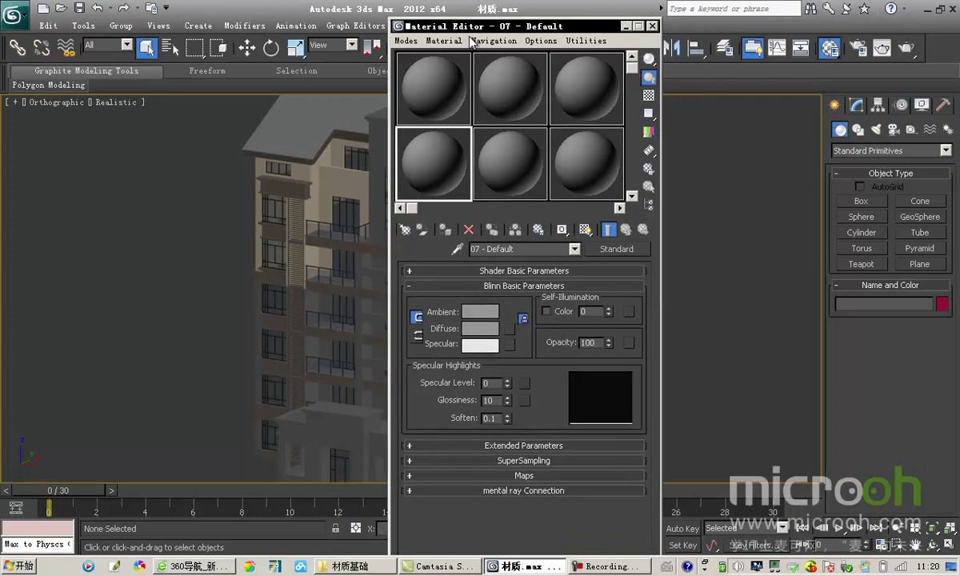
# Examine the material sample slots and their available sample window options in the 3 X 2 layout.
pyautogui.click(440, 104)
pyautogui.click(573, 96)
pyautogui.click(504, 93)
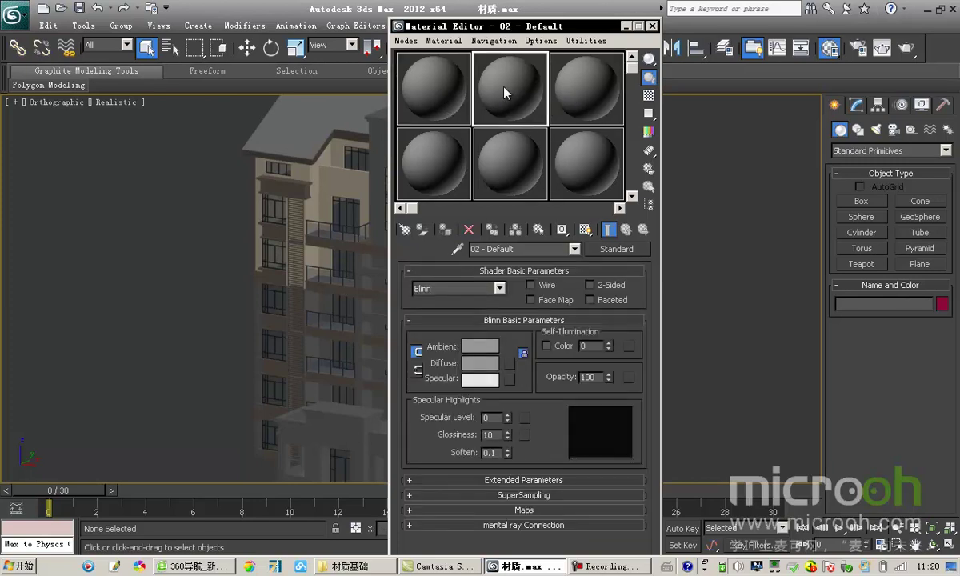
pyautogui.rightClick(504, 92)
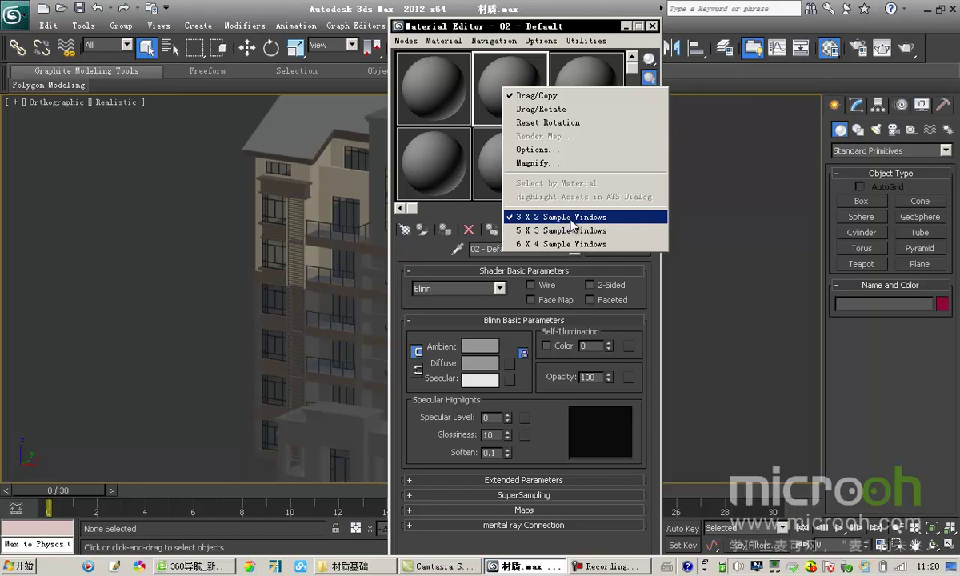
pyautogui.click(455, 107)
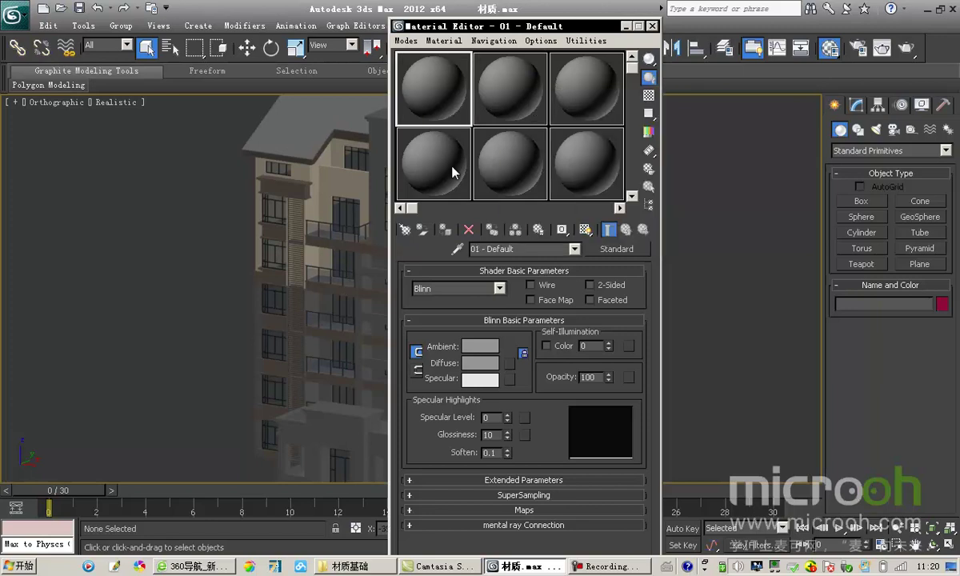
pyautogui.click(424, 156)
pyautogui.click(460, 102)
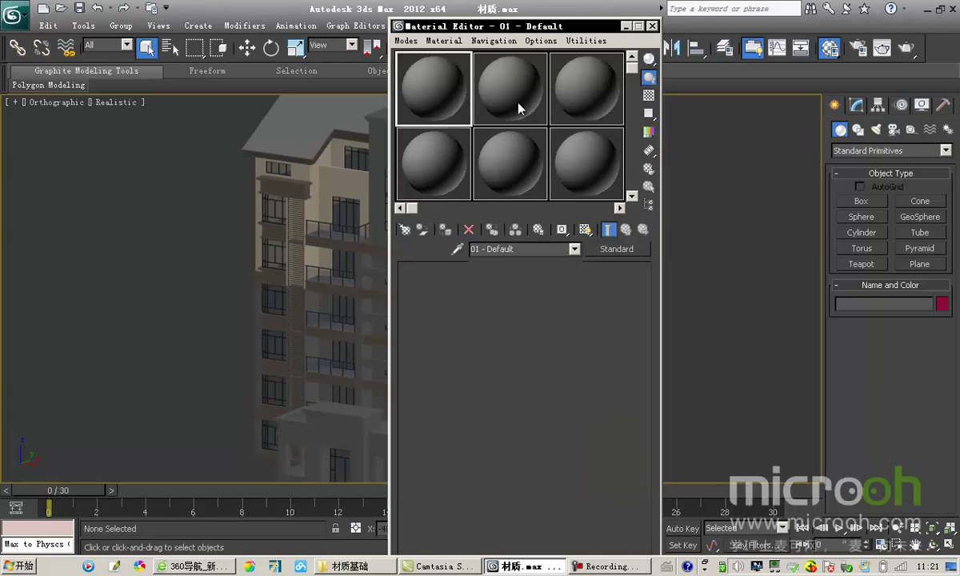
pyautogui.click(524, 91)
pyautogui.click(586, 73)
pyautogui.moveTo(632, 74); pyautogui.dragTo(592, 71)
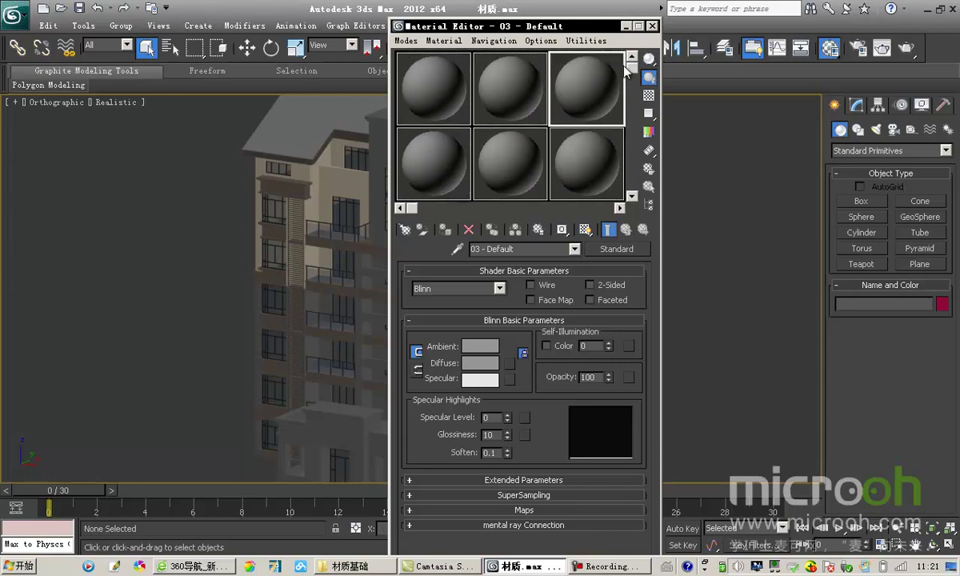
# Change the material sample slots to the 6 X 4 Sample Windows layout.
pyautogui.rightClick(586, 93)
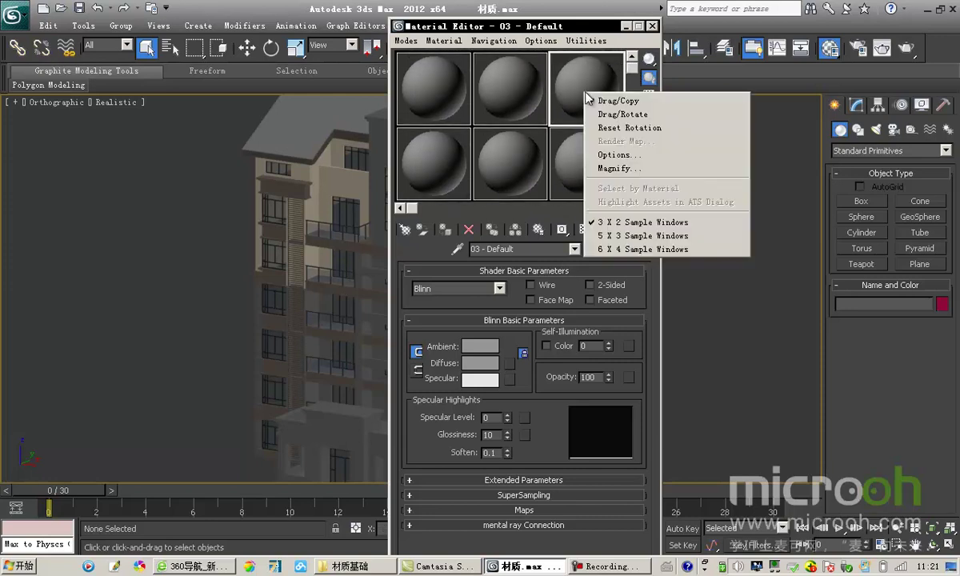
pyautogui.click(610, 249)
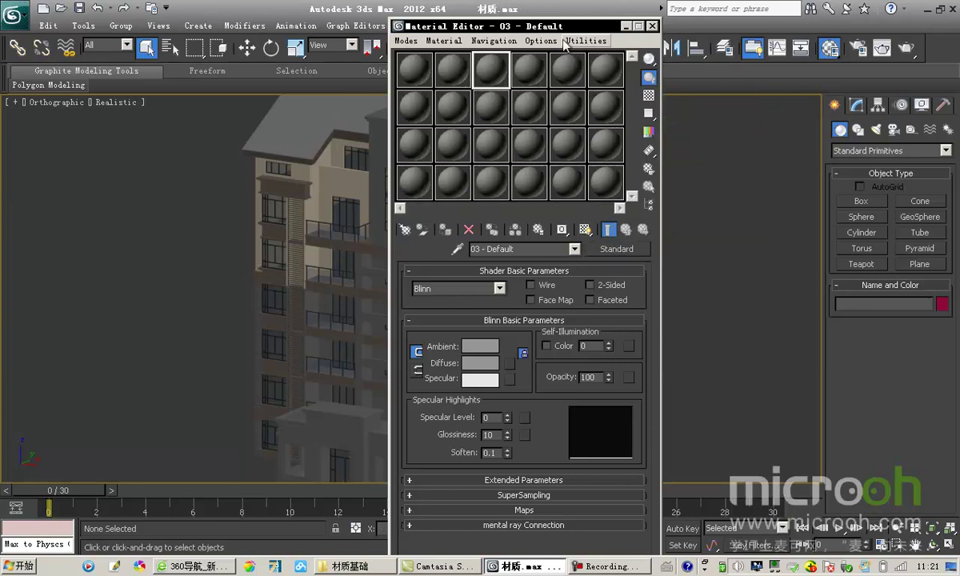
pyautogui.moveTo(521, 30); pyautogui.dragTo(495, 33)
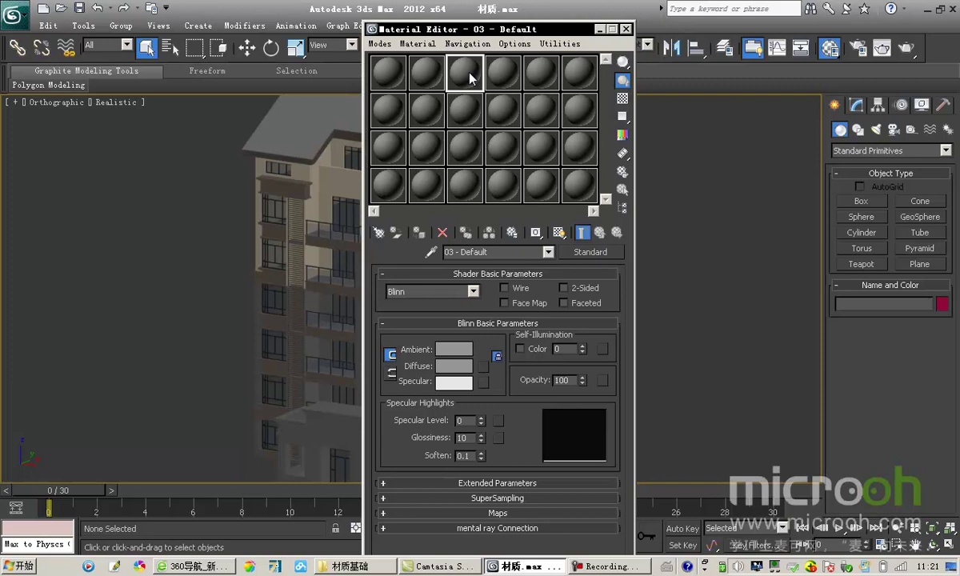
# Inspect the 01 - Default material in an enlarged, magnified preview window and close the preview.
pyautogui.click(389, 72)
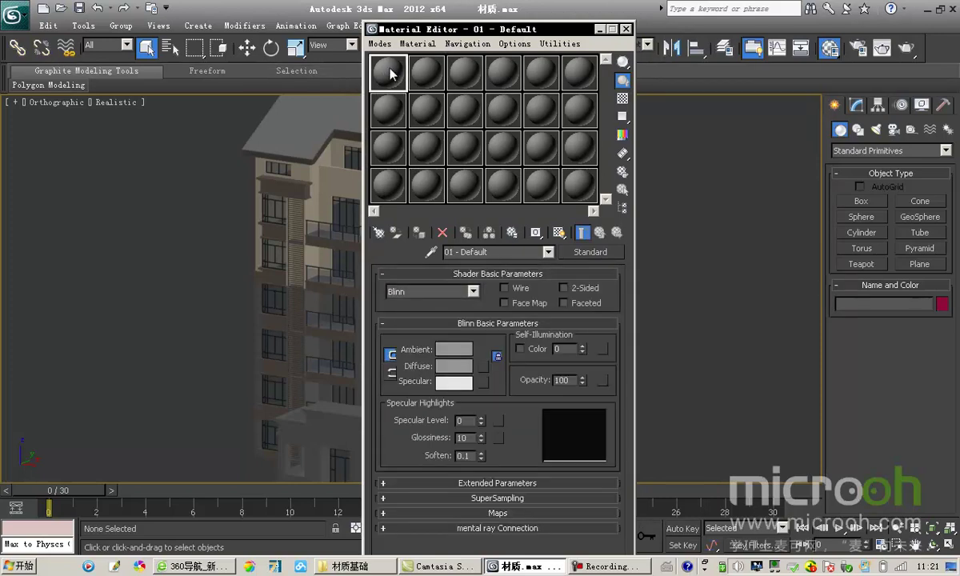
pyautogui.doubleClick(389, 72)
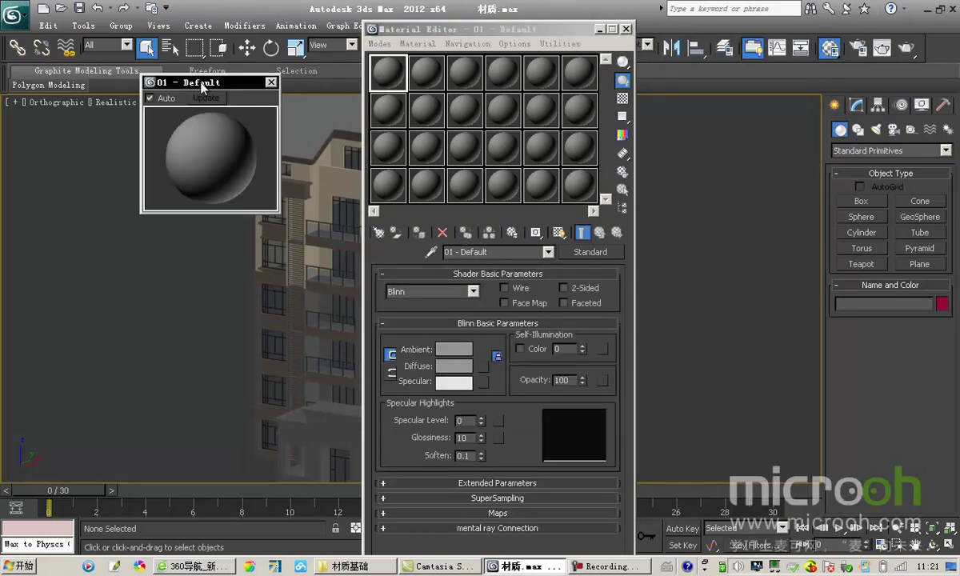
pyautogui.moveTo(204, 74); pyautogui.dragTo(221, 72)
pyautogui.moveTo(295, 210); pyautogui.dragTo(347, 296)
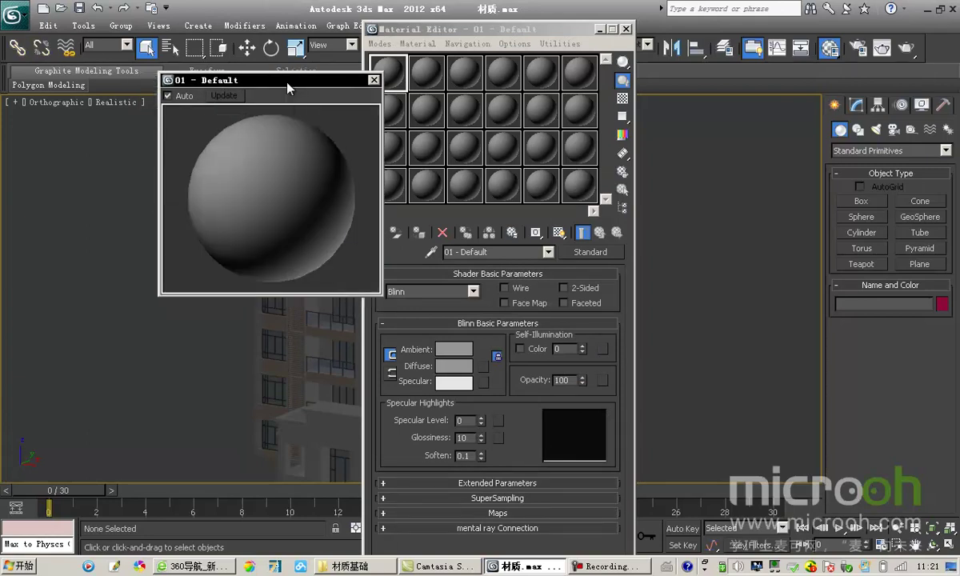
pyautogui.moveTo(288, 85); pyautogui.dragTo(254, 91)
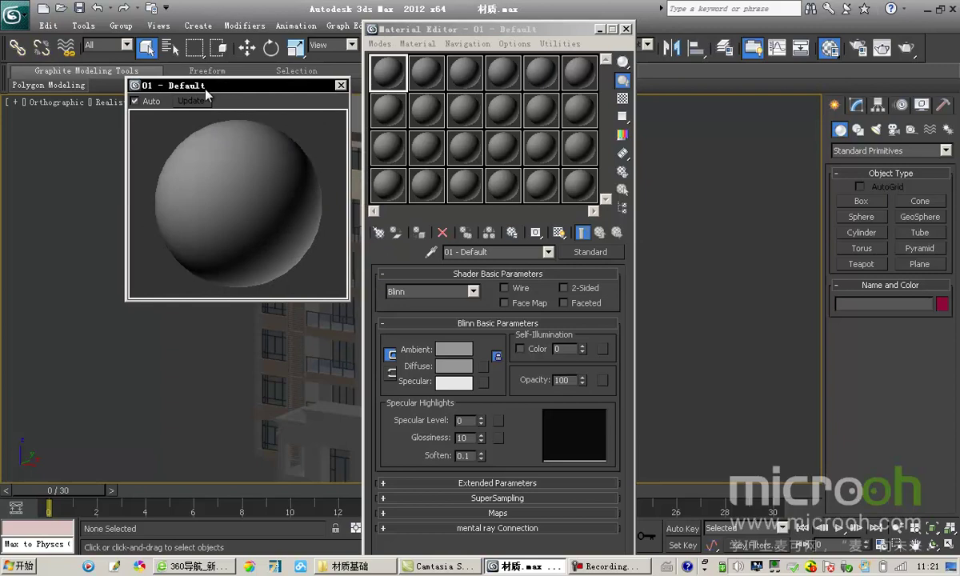
pyautogui.click(340, 85)
# Check the material names of the sample slots in the first row, returning to the first slot.
pyautogui.moveTo(465, 31); pyautogui.dragTo(531, 17)
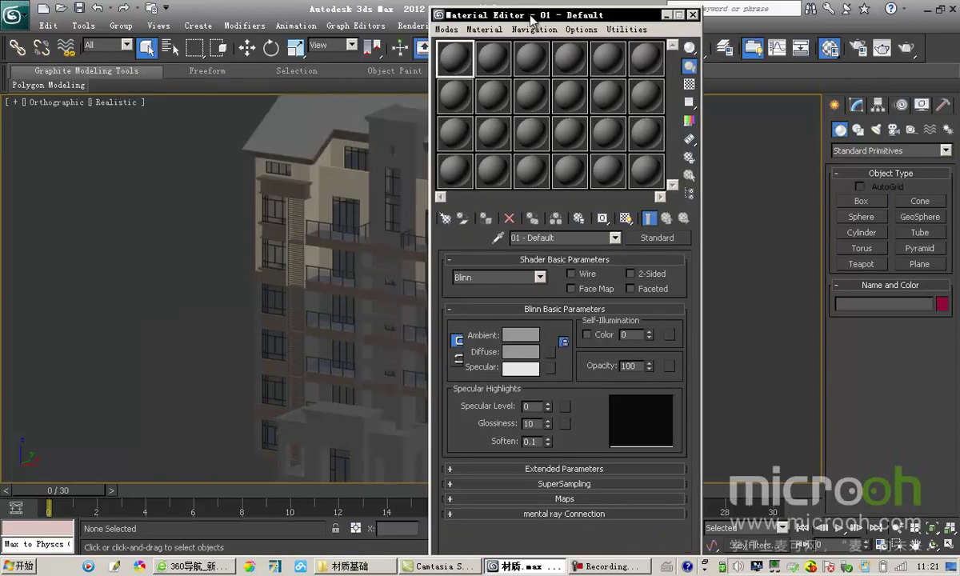
pyautogui.click(533, 238)
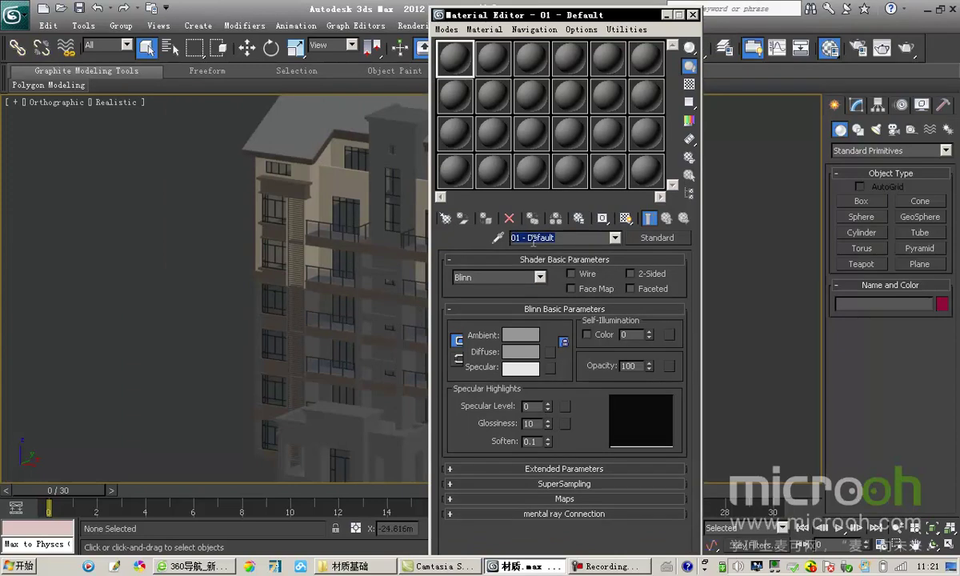
pyautogui.click(489, 61)
pyautogui.click(529, 60)
pyautogui.click(560, 60)
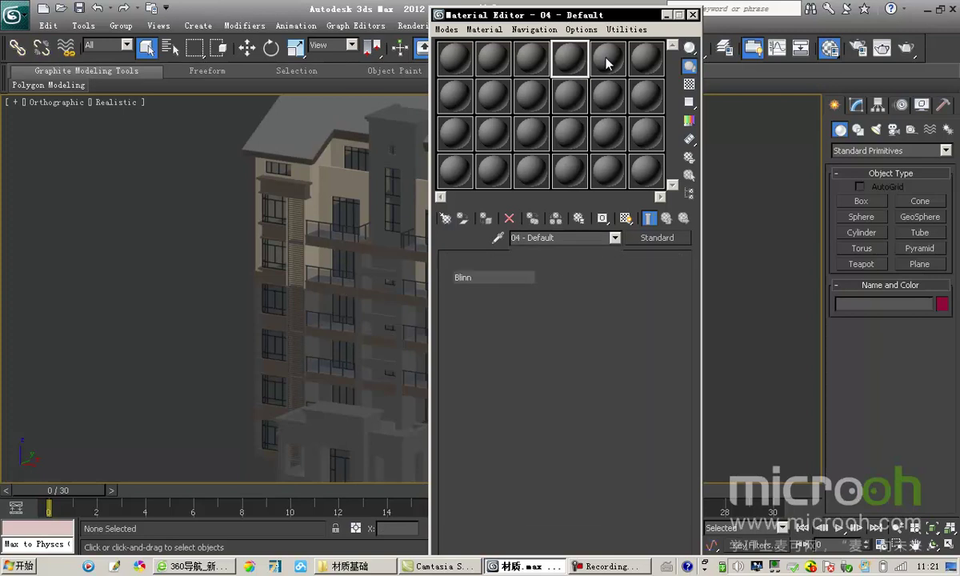
pyautogui.click(607, 59)
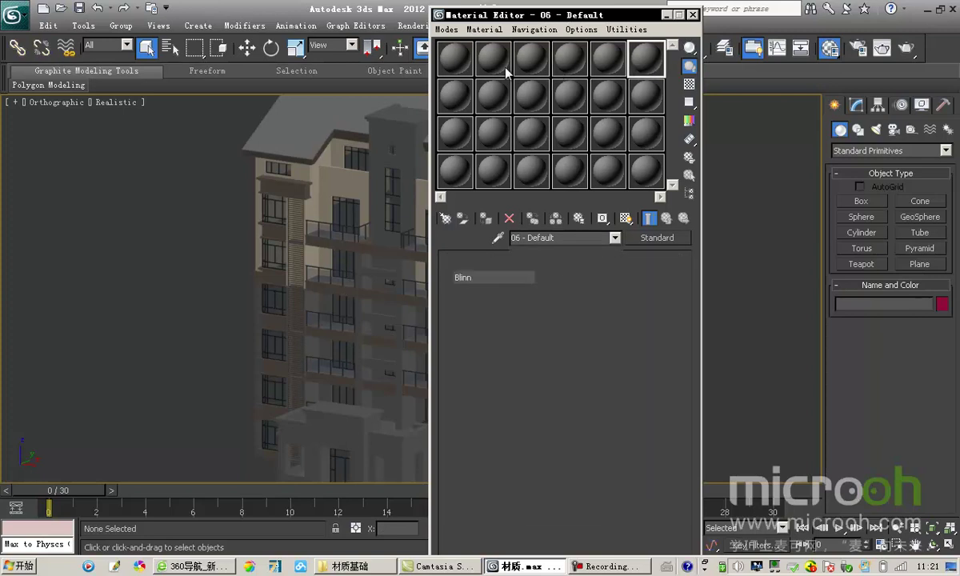
pyautogui.click(455, 59)
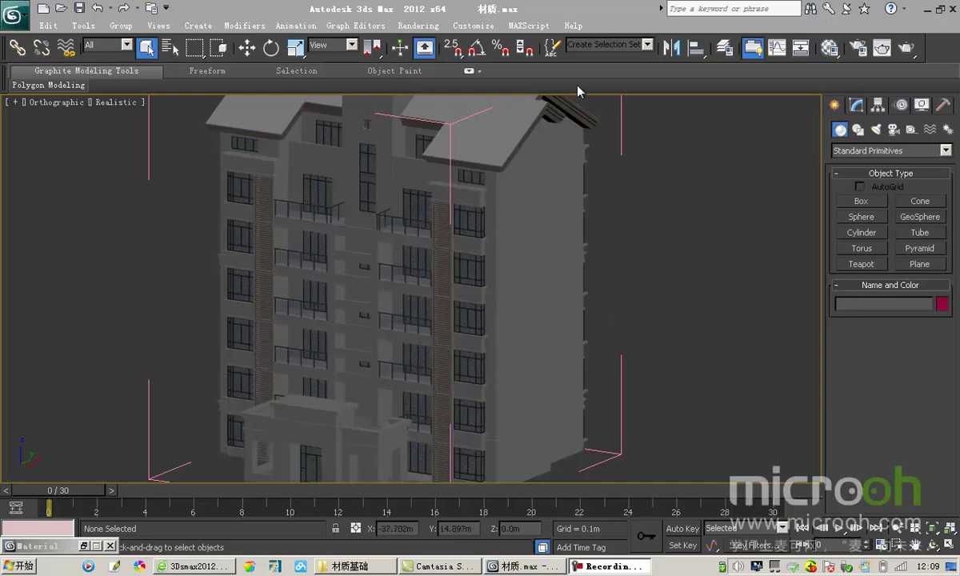
# Reopen the Material Editor and select the 03 - Default sample slot for editing.
pyautogui.click(824, 50)
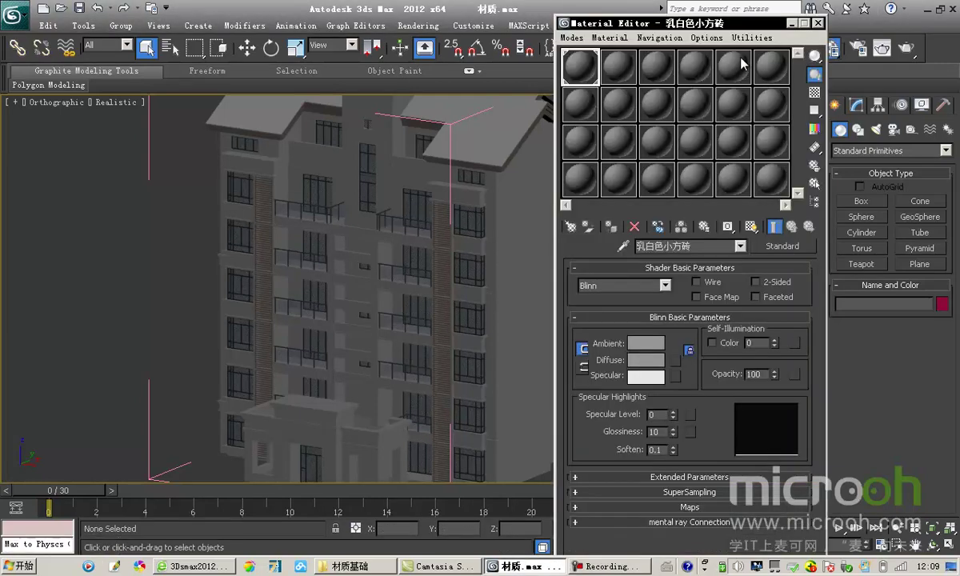
pyautogui.moveTo(628, 24); pyautogui.dragTo(644, 24)
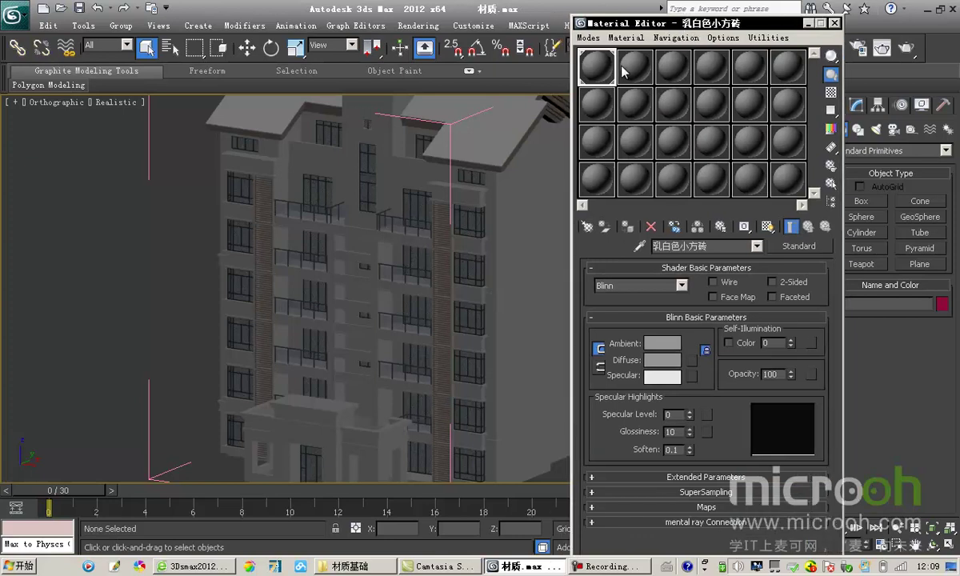
pyautogui.click(672, 68)
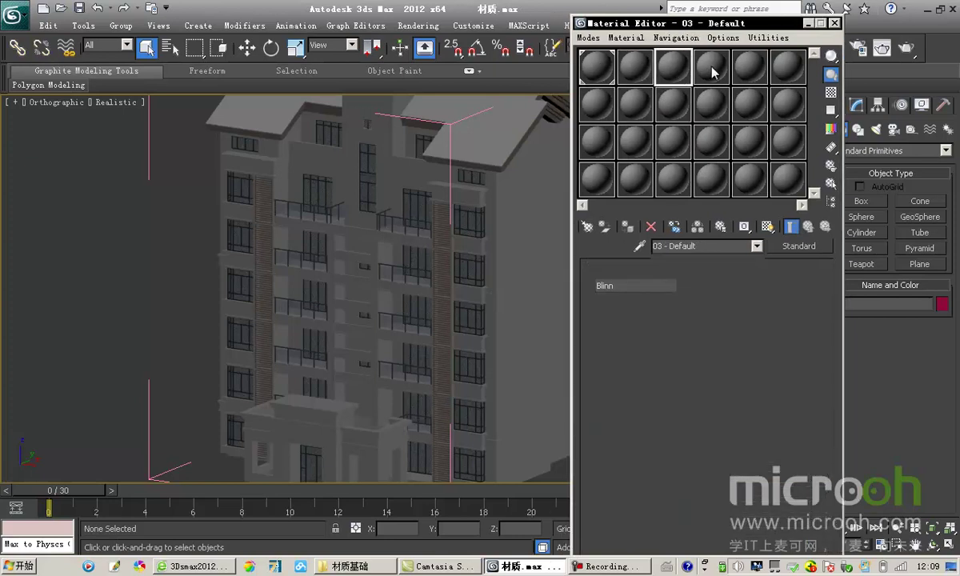
pyautogui.moveTo(652, 24); pyautogui.dragTo(584, 41)
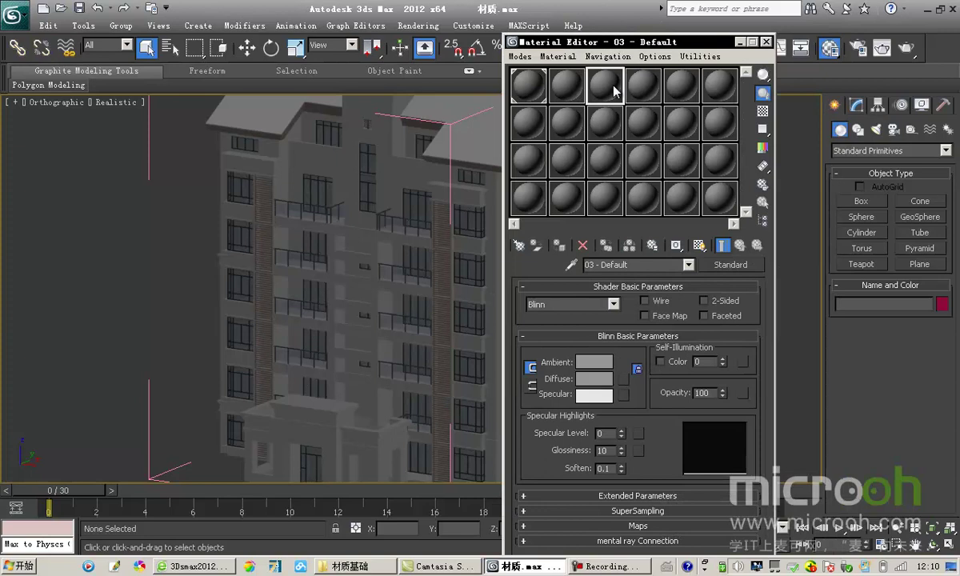
# Collapse all parameter rollouts of 03 - Default and expand Blinn Basic Parameters and Shader Basic Parameters again.
pyautogui.rightClick(633, 310)
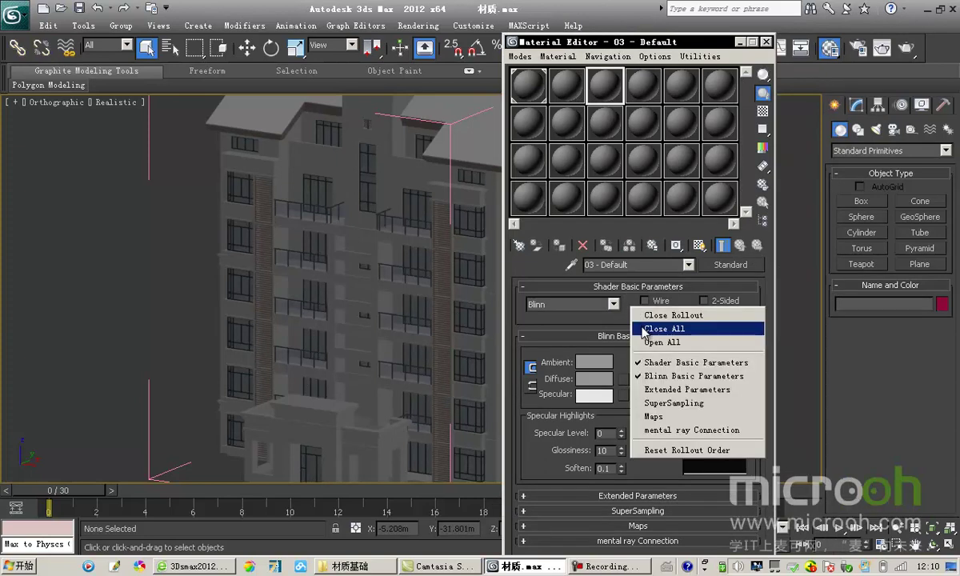
pyautogui.click(644, 329)
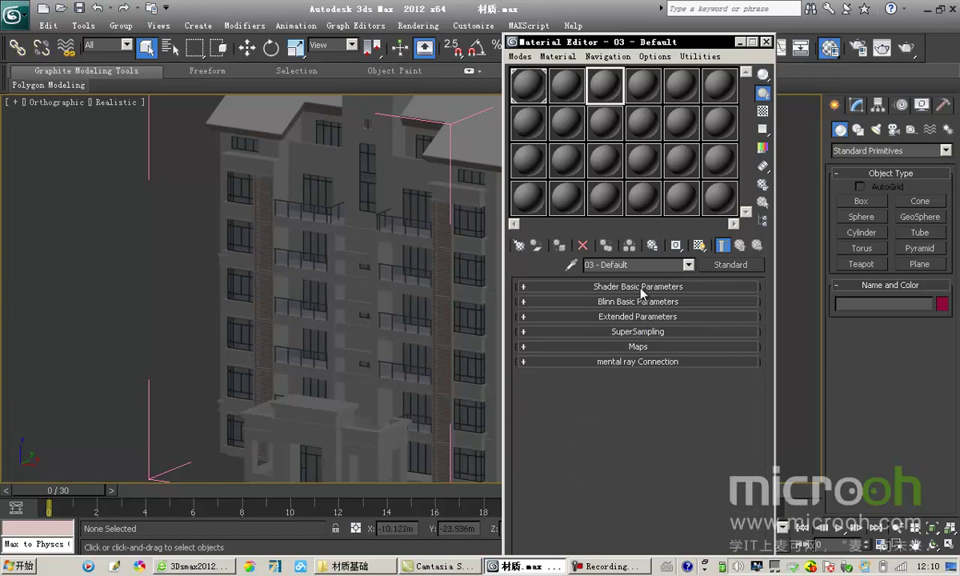
pyautogui.click(637, 301)
pyautogui.click(621, 287)
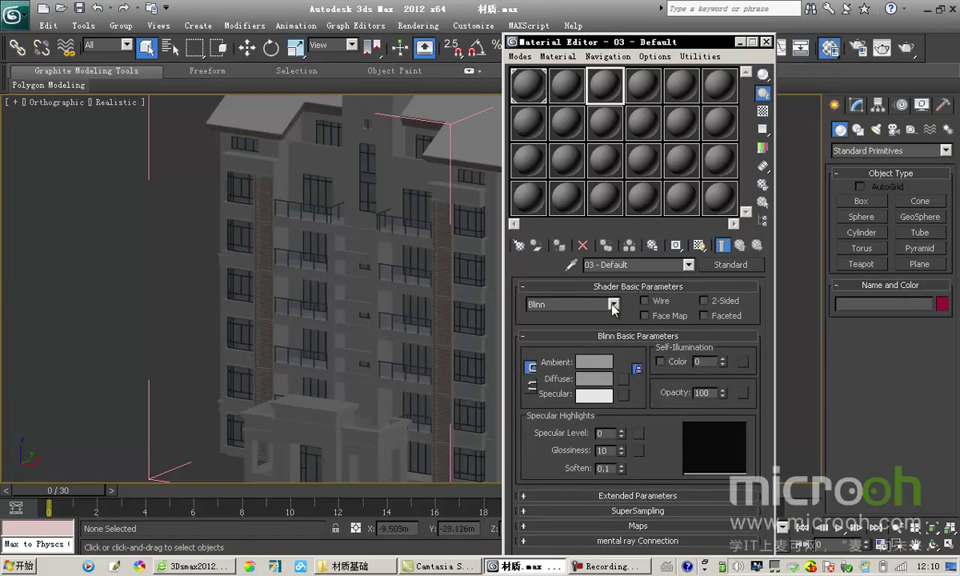
# Review the available shader types for 03 - Default and keep Blinn selected.
pyautogui.click(612, 305)
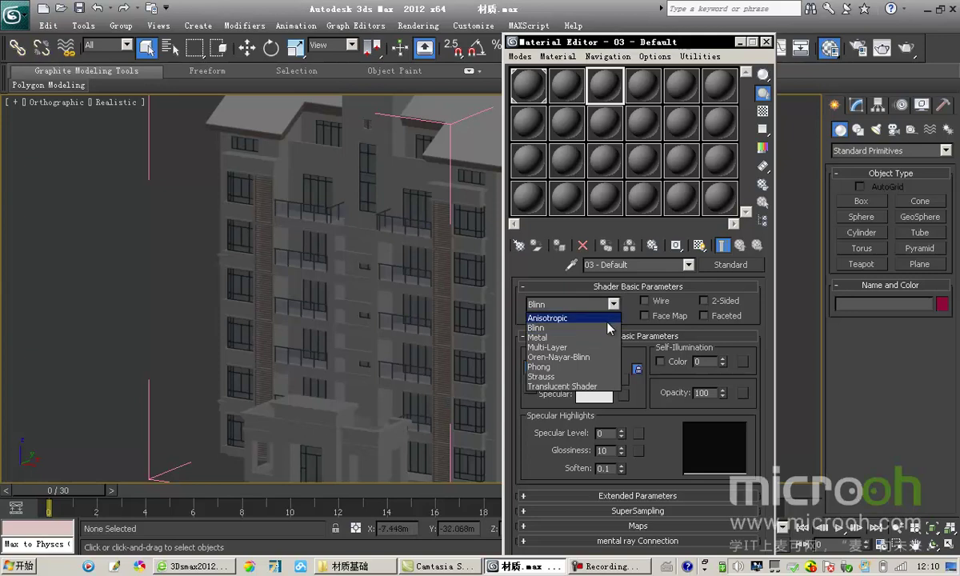
pyautogui.click(597, 329)
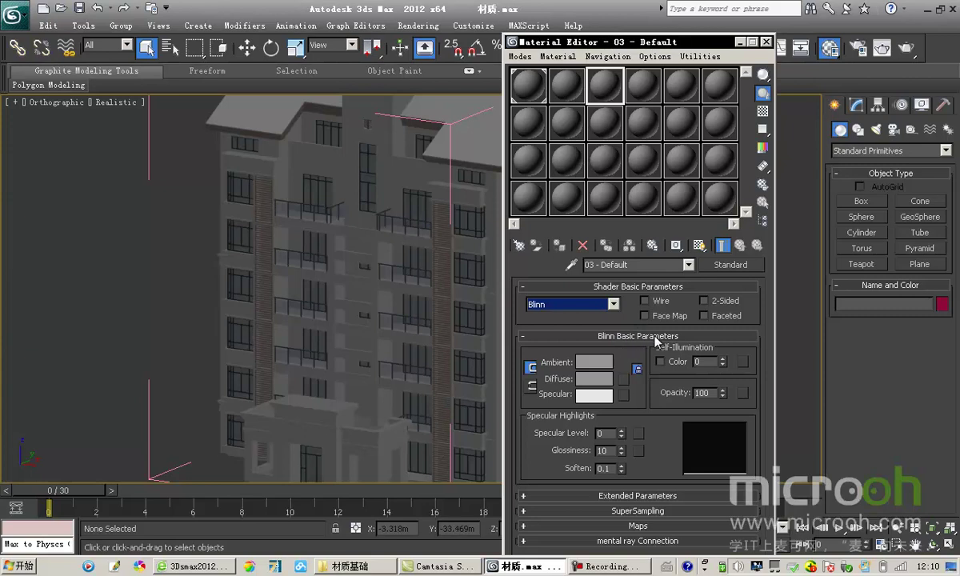
pyautogui.click(578, 297)
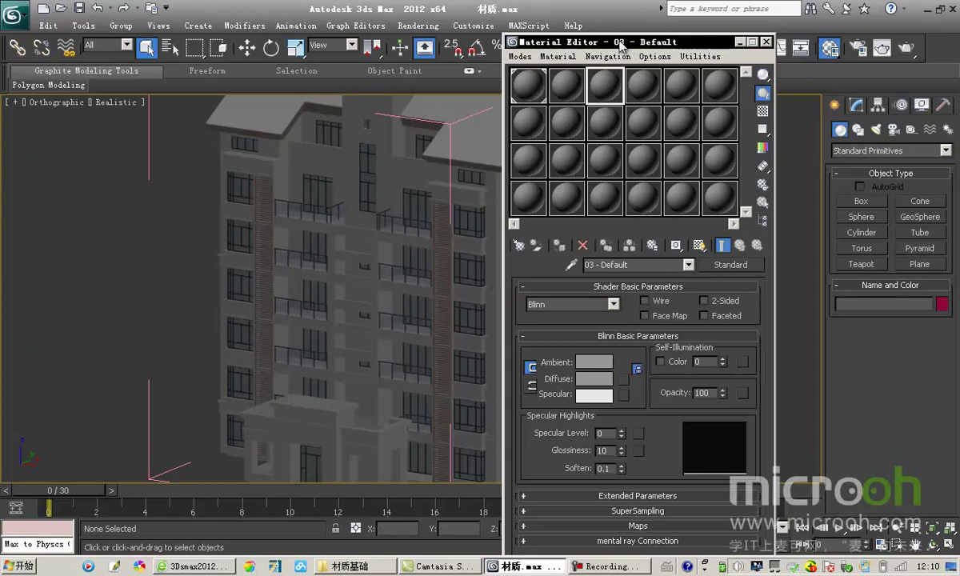
# Expand the Maps rollout of 03 - Default and reselect Blinn from the available shader types.
pyautogui.moveTo(582, 42); pyautogui.dragTo(597, 25)
pyautogui.click(655, 509)
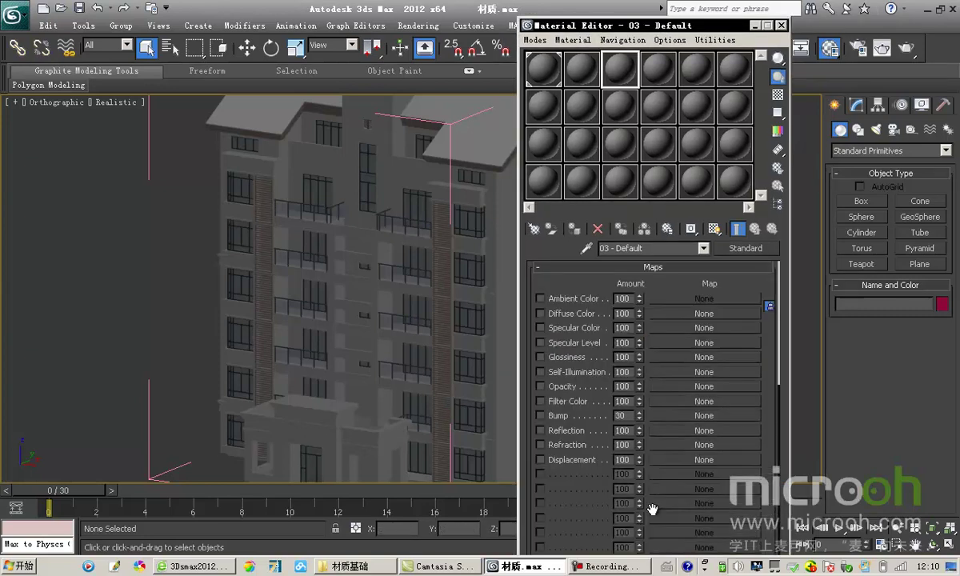
pyautogui.moveTo(675, 293); pyautogui.dragTo(682, 522)
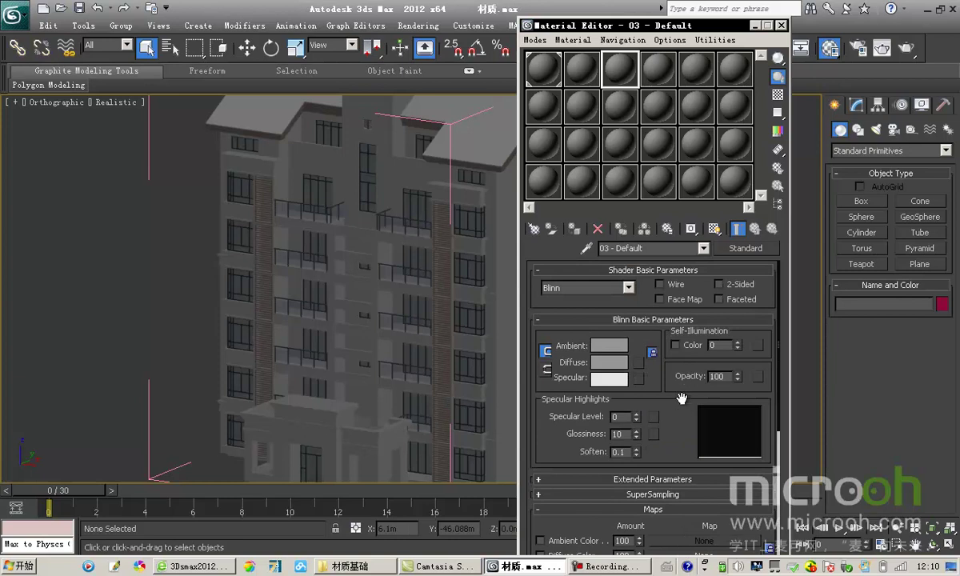
pyautogui.click(629, 288)
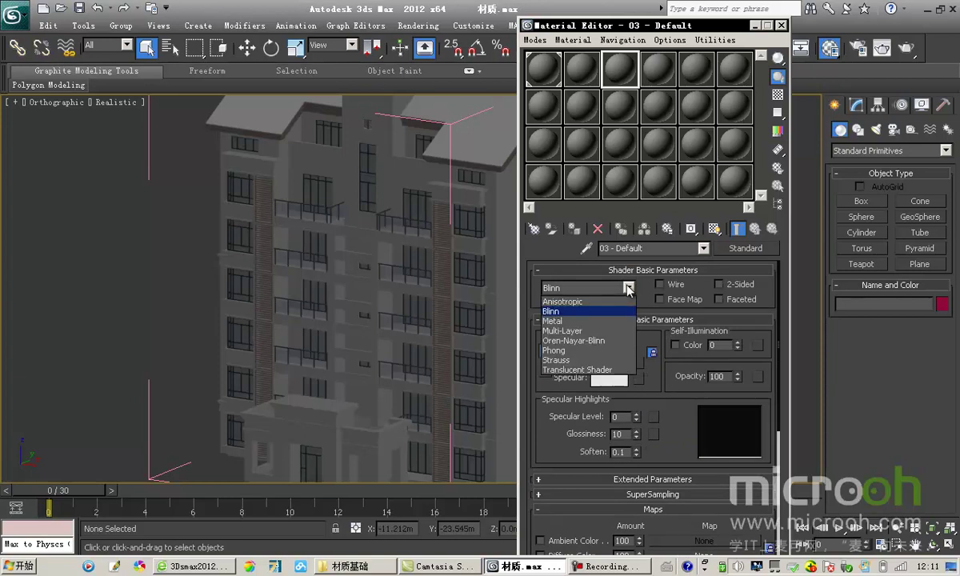
pyautogui.click(551, 314)
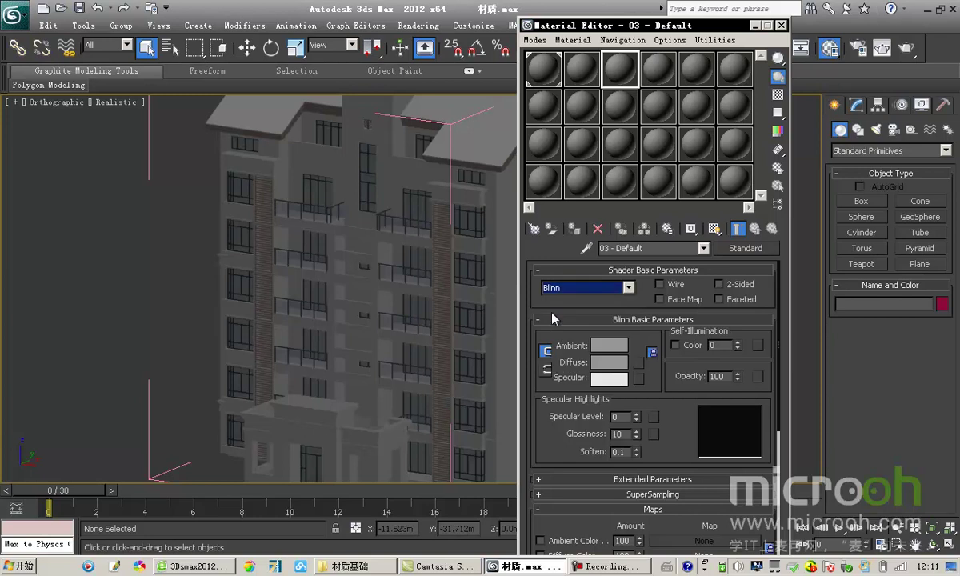
pyautogui.moveTo(590, 26); pyautogui.dragTo(603, 28)
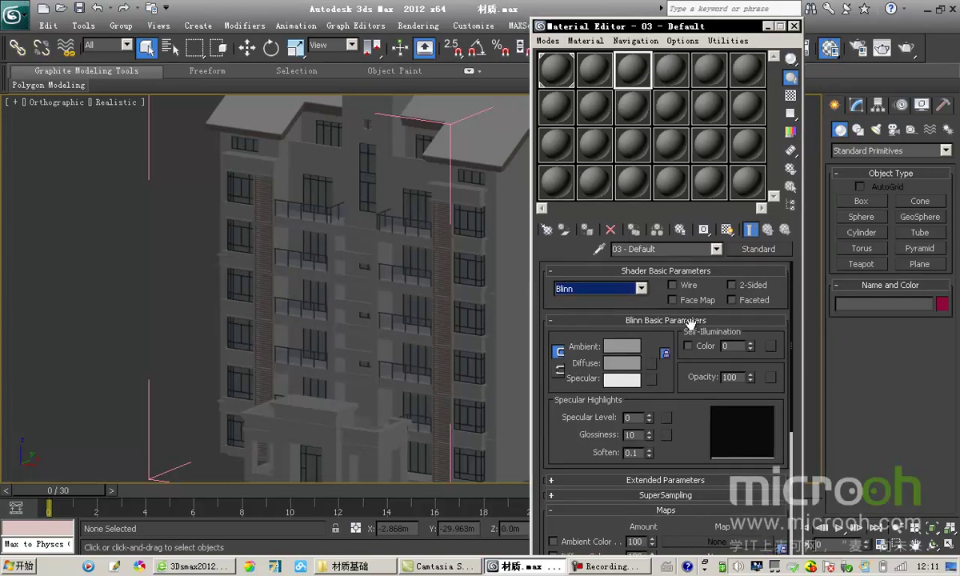
# Set the diffuse colour of 03 - Default to bright green, RGB 124, 255, 94.
pyautogui.click(620, 364)
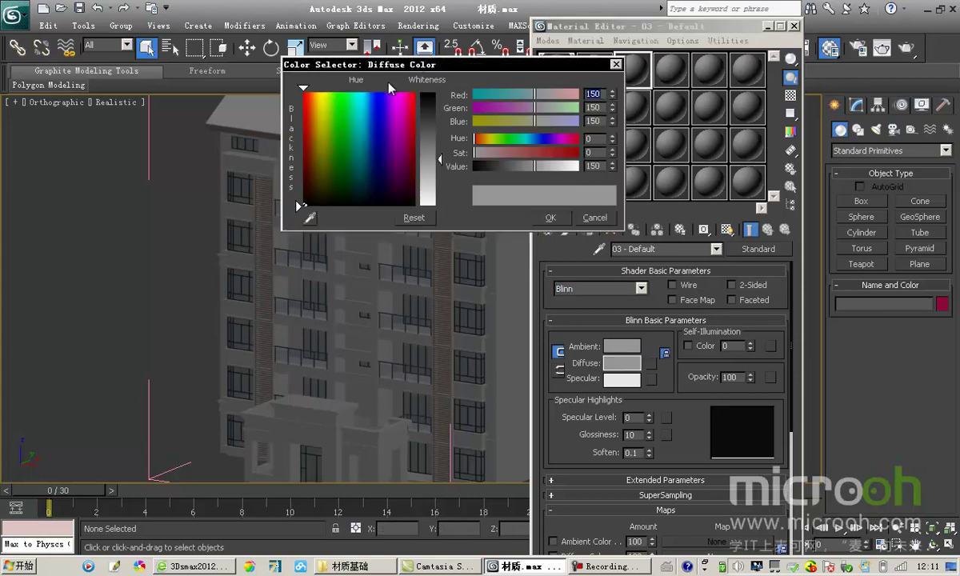
pyautogui.moveTo(389, 89); pyautogui.dragTo(360, 90)
pyautogui.click(306, 120)
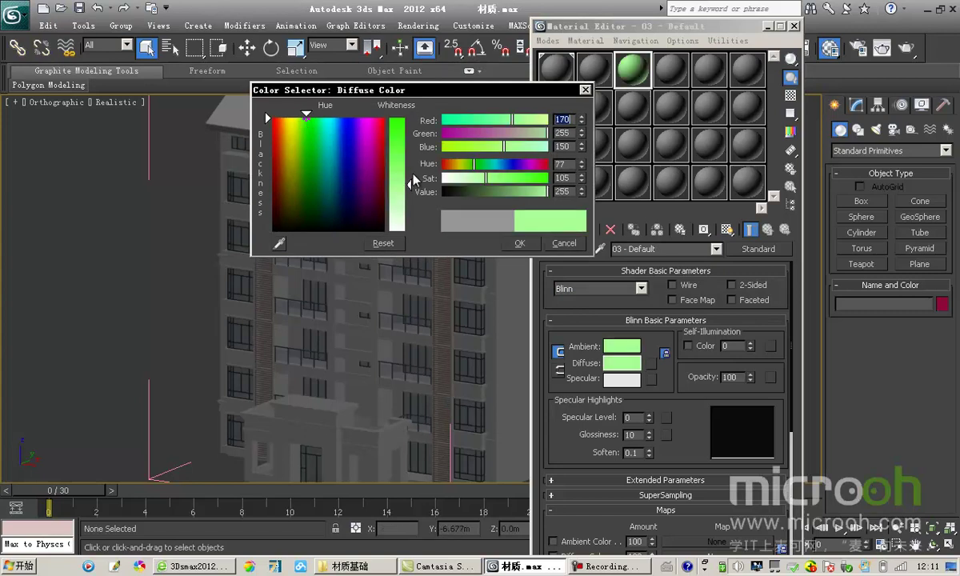
pyautogui.moveTo(410, 166); pyautogui.dragTo(410, 161)
pyautogui.click(520, 244)
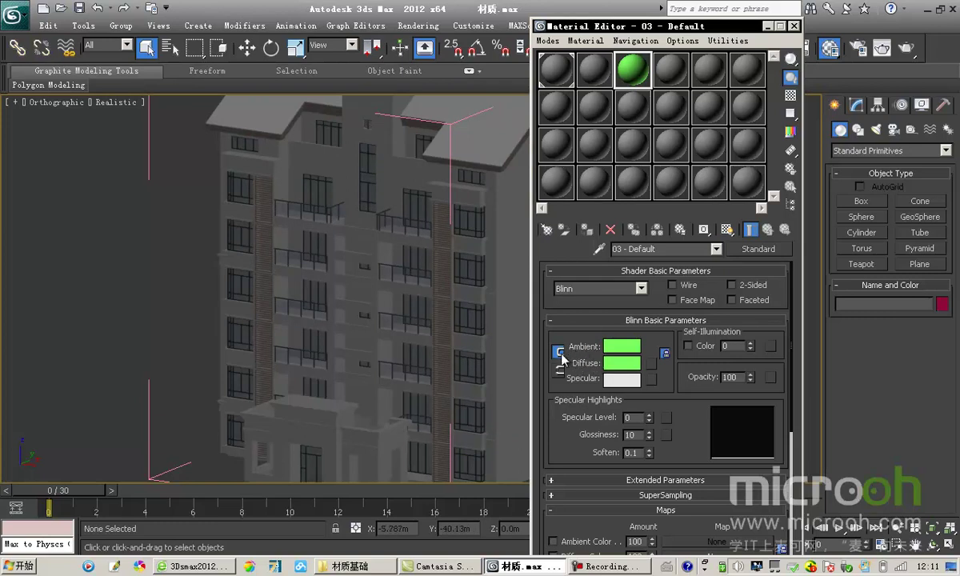
# Change the locked ambient and diffuse colour of 03 - Default to pink, RGB 254, 93, 233.
pyautogui.click(621, 353)
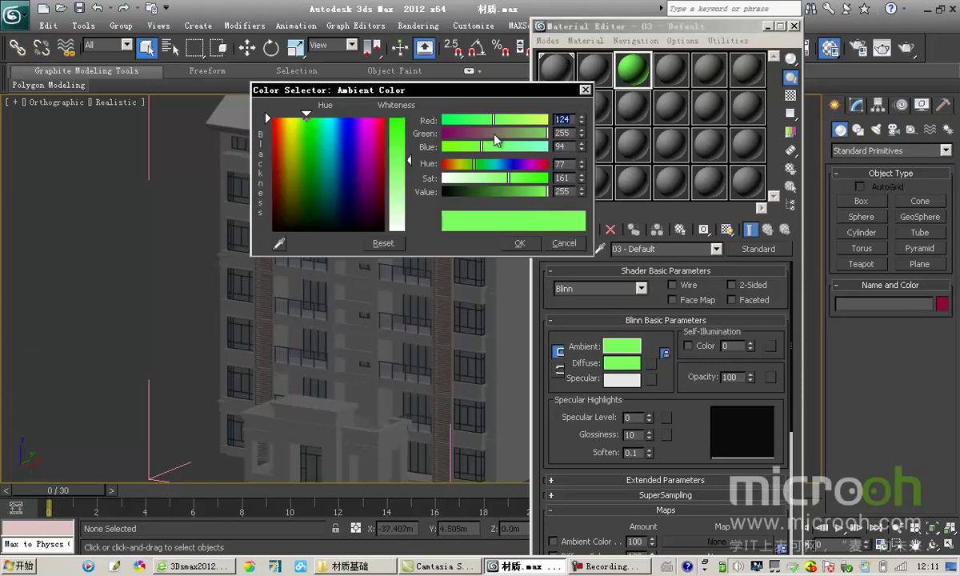
pyautogui.moveTo(352, 132); pyautogui.dragTo(367, 122)
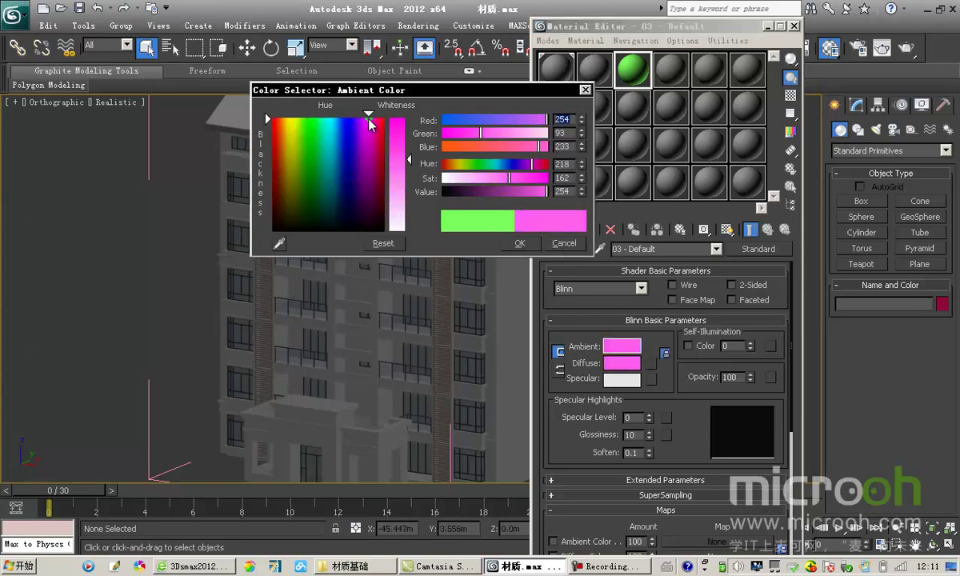
pyautogui.click(520, 244)
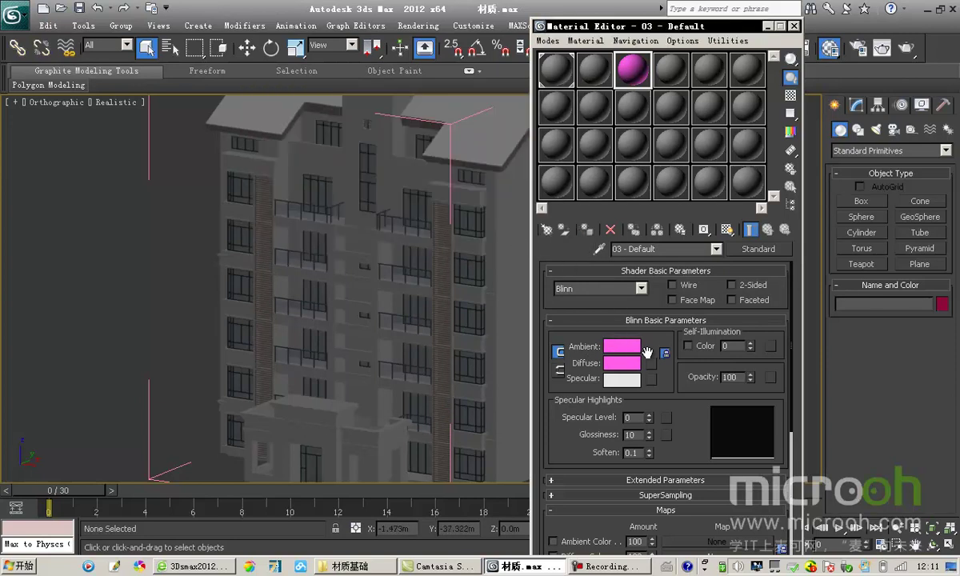
# Open an enlarged preview of the 03 - Default sample and place it over the viewport beside the Material Editor.
pyautogui.moveTo(606, 331); pyautogui.dragTo(608, 321)
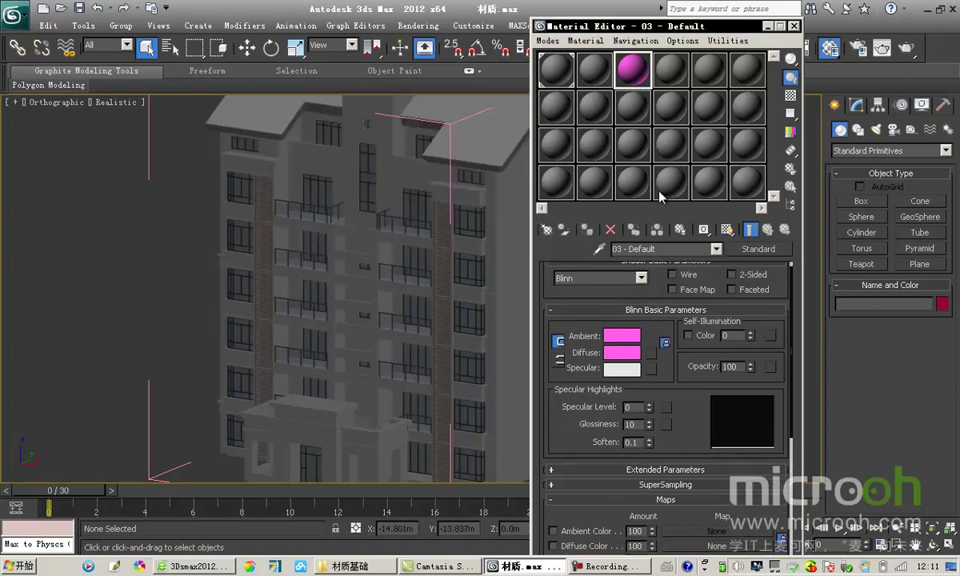
pyautogui.doubleClick(634, 73)
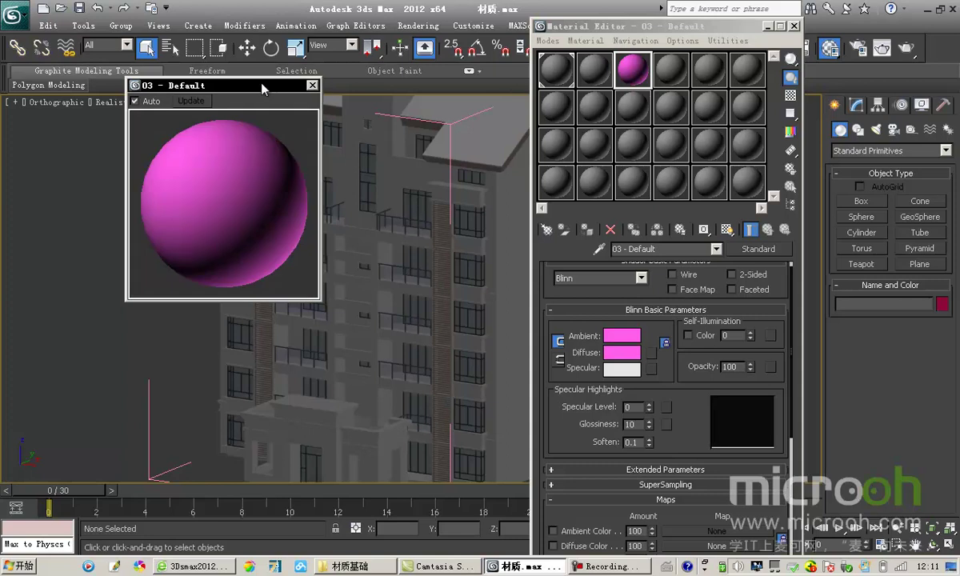
pyautogui.moveTo(292, 96); pyautogui.dragTo(332, 101)
# Try self-illumination on 03 - Default with a value of 100 and with a saturated blue colour.
pyautogui.moveTo(670, 378); pyautogui.dragTo(670, 354)
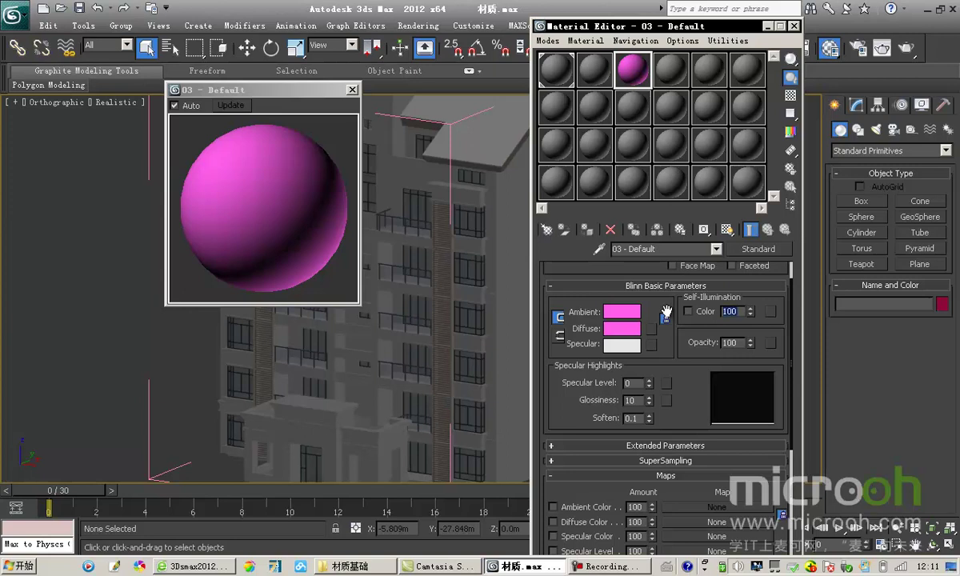
pyautogui.press('Return')
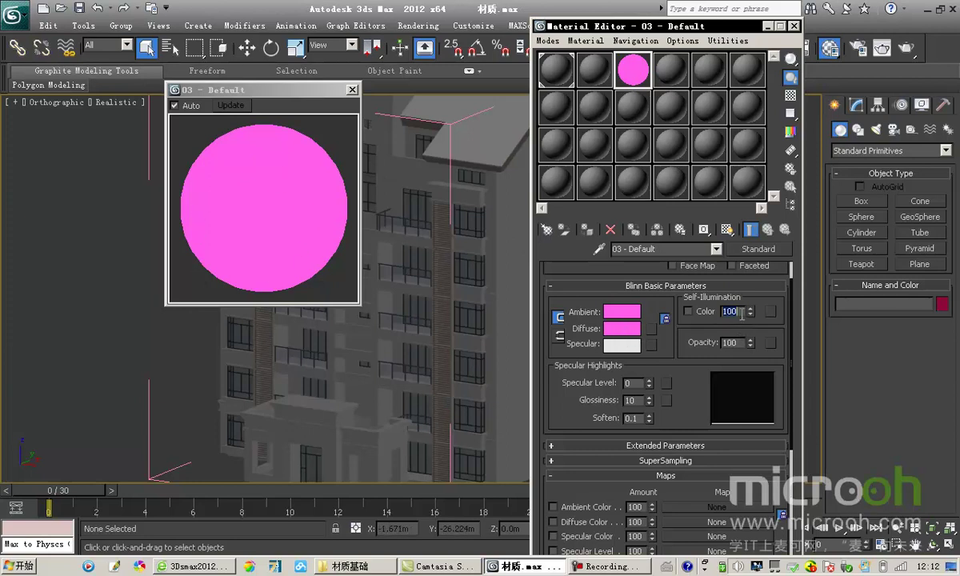
pyautogui.click(689, 313)
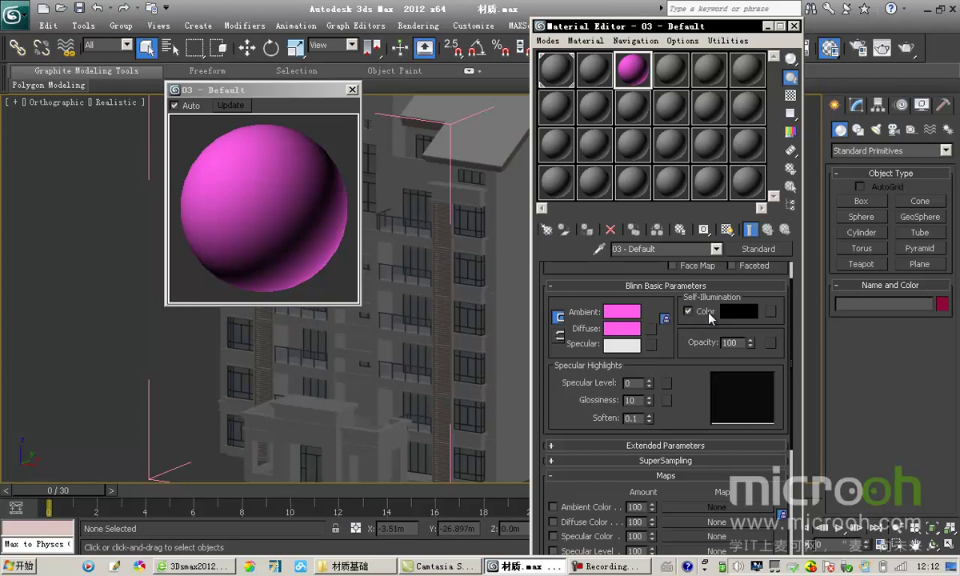
pyautogui.click(731, 314)
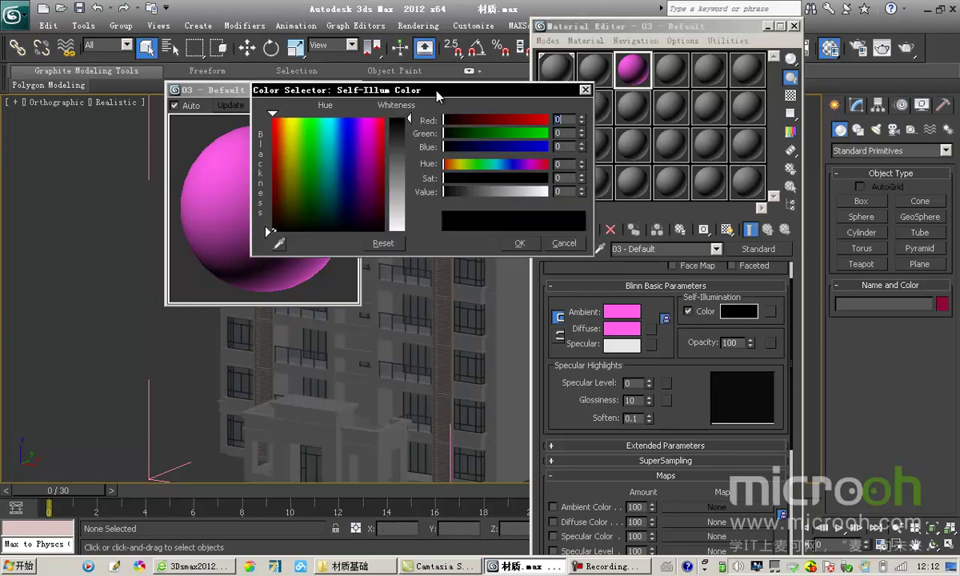
pyautogui.moveTo(409, 85); pyautogui.dragTo(435, 95)
pyautogui.click(377, 126)
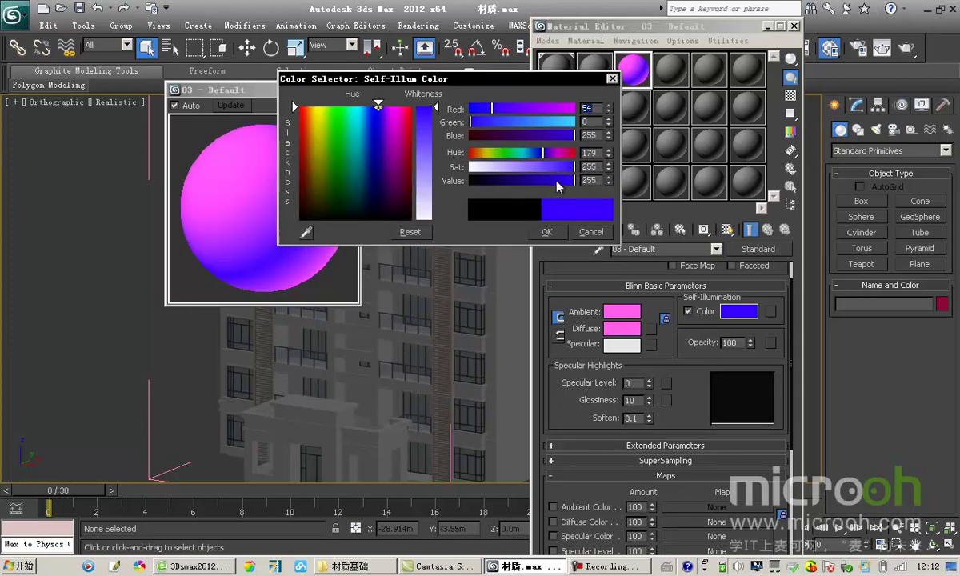
pyautogui.click(560, 232)
# Disable the self-illumination colour of 03 - Default and set the self-illumination value to 0.
pyautogui.scroll(-1, 691, 320)
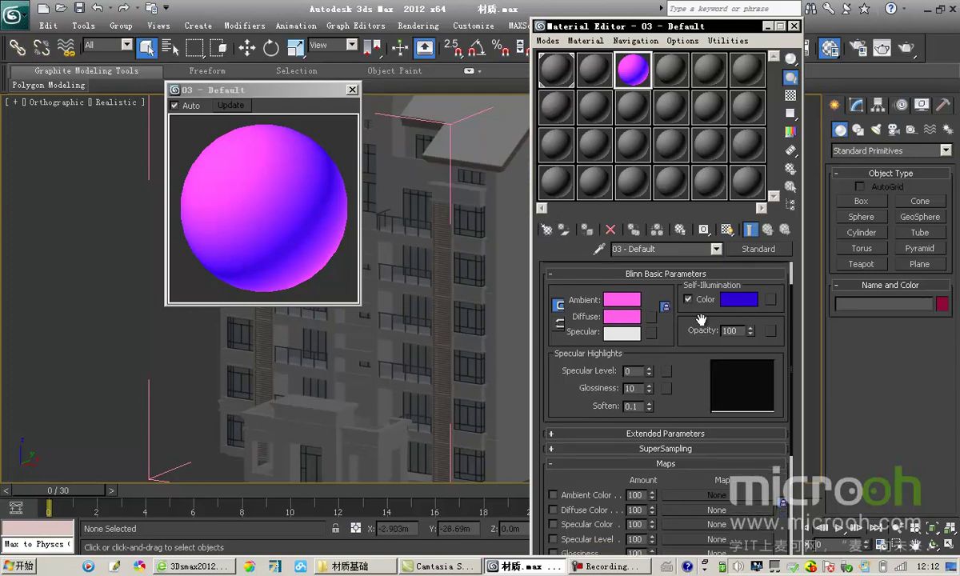
pyautogui.scroll(3, 696, 308)
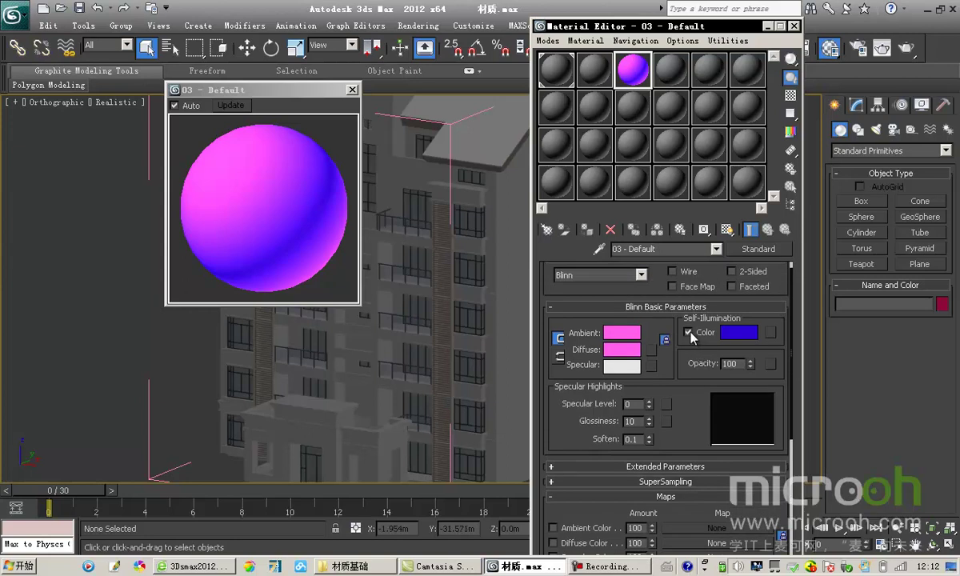
pyautogui.click(688, 332)
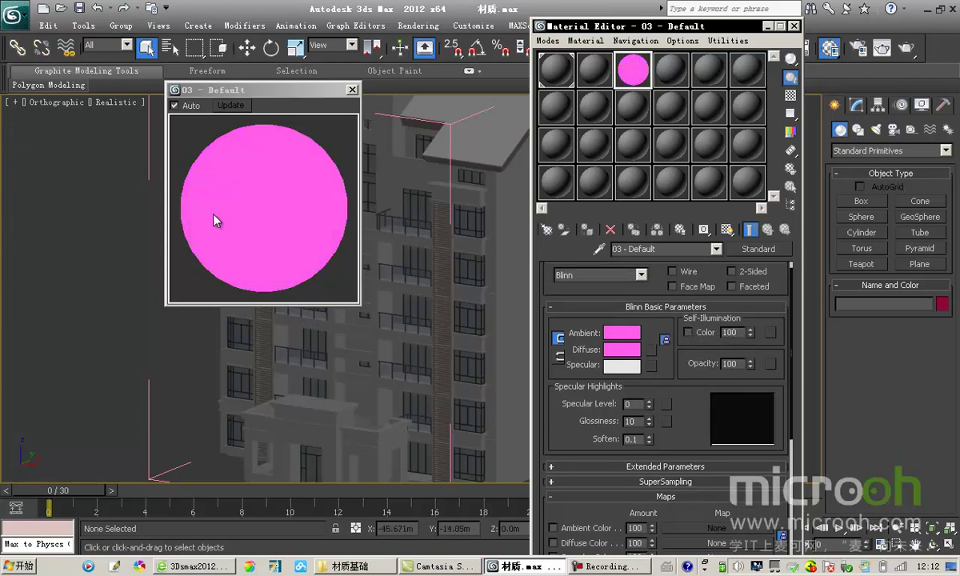
pyautogui.doubleClick(739, 335)
pyautogui.write('0')
pyautogui.press('Return')
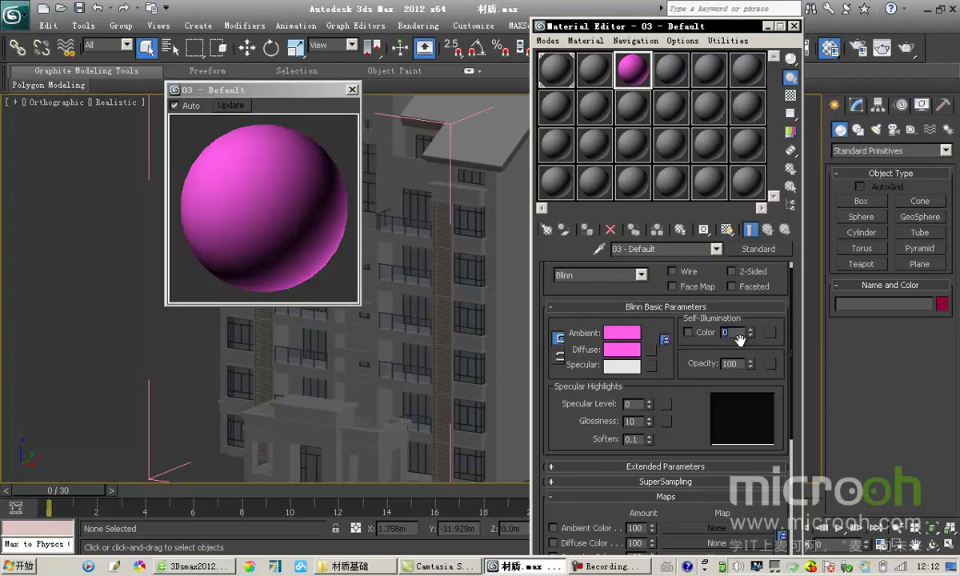
# Set the opacity of 03 - Default to 30 and turn on the checkered sample background to judge the transparency.
pyautogui.scroll(-1, 697, 347)
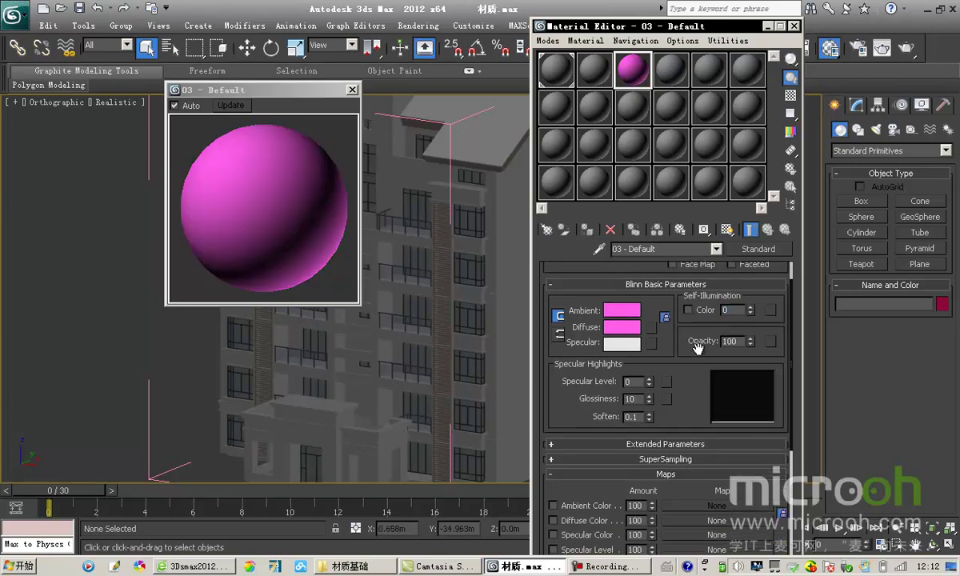
pyautogui.doubleClick(743, 342)
pyautogui.write('30')
pyautogui.press('Return')
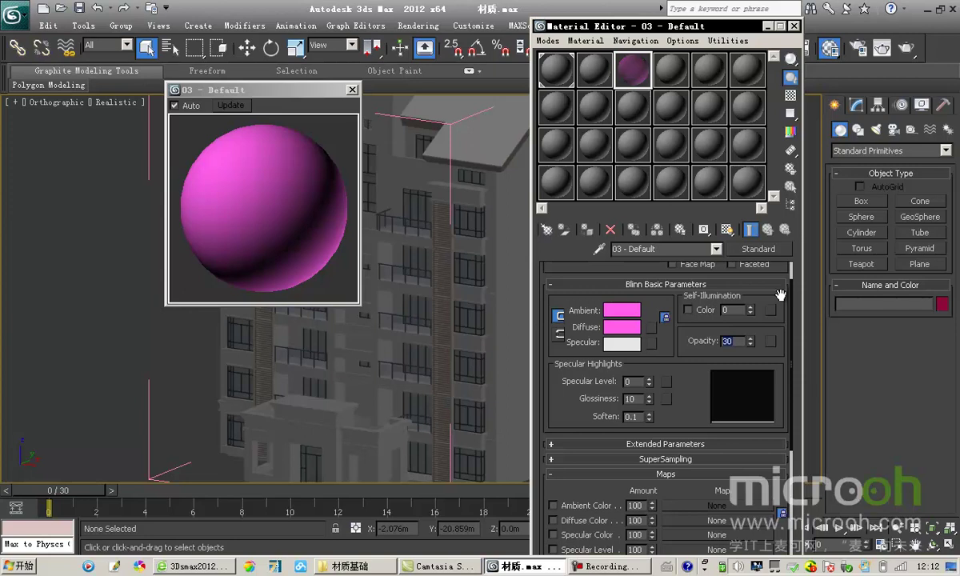
pyautogui.moveTo(296, 95); pyautogui.dragTo(316, 95)
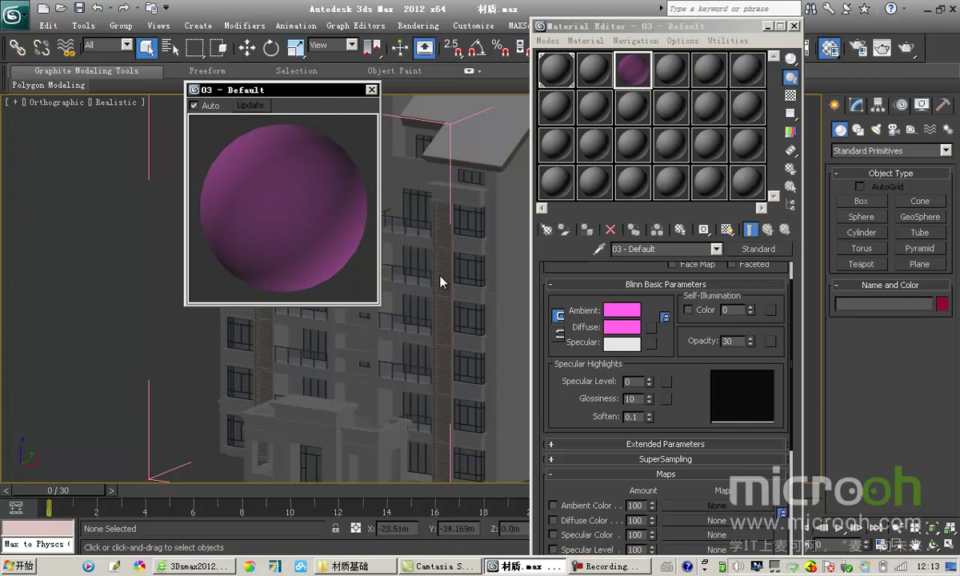
pyautogui.click(791, 96)
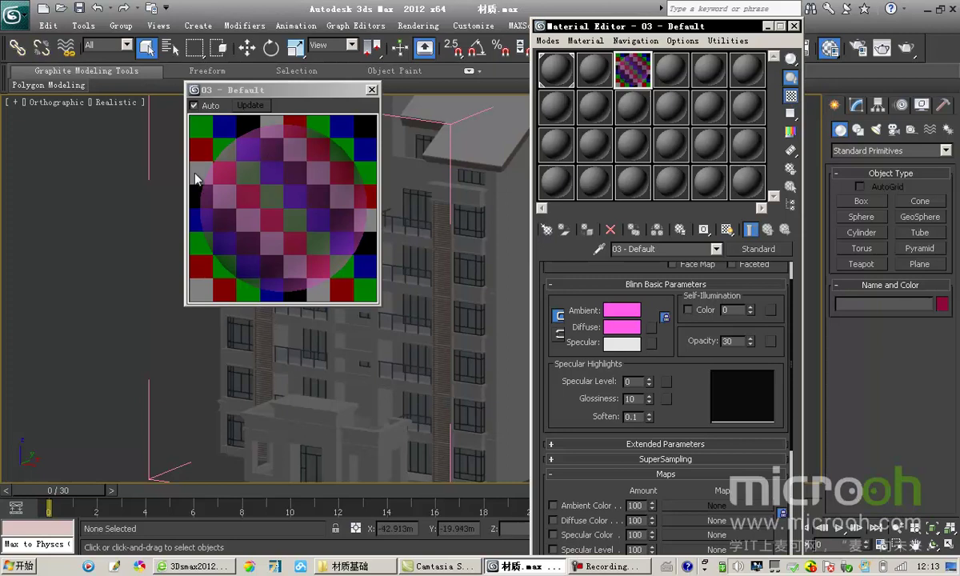
# Set the opacity of 03 - Default to 100.
pyautogui.click(728, 341)
pyautogui.write('100')
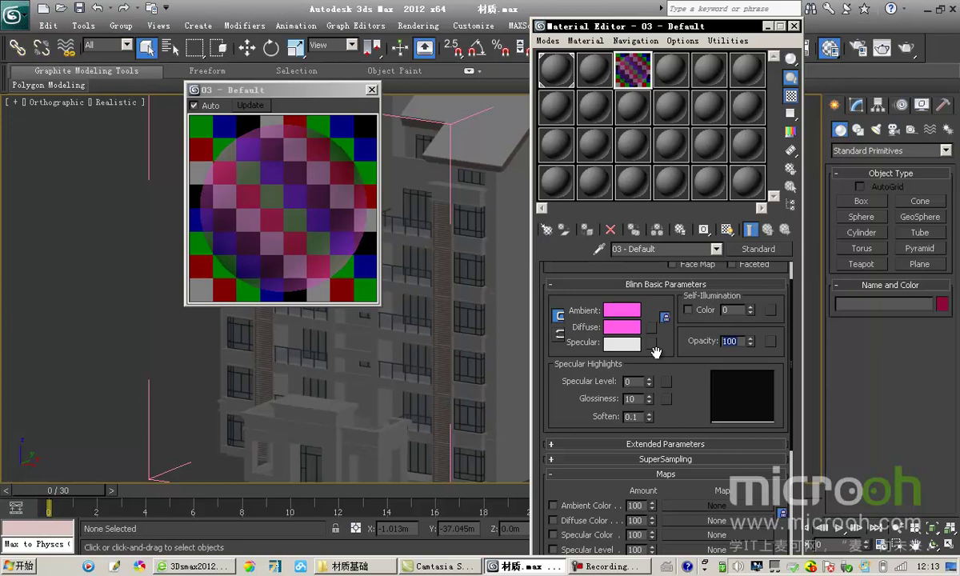
pyautogui.press('Return')
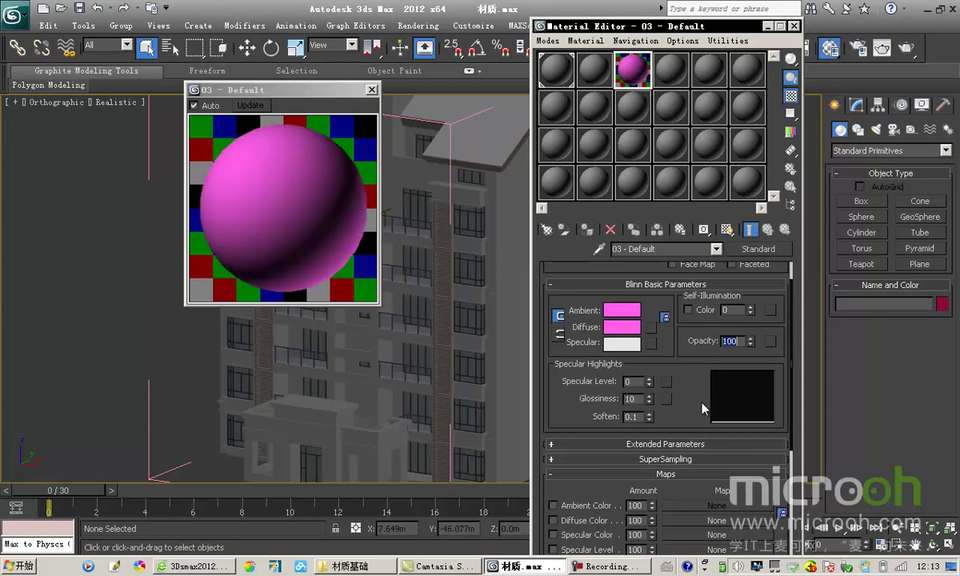
# Set the specular highlights of 03 - Default to a specular level of 67 and a glossiness of 60.
pyautogui.scroll(-2, 688, 356)
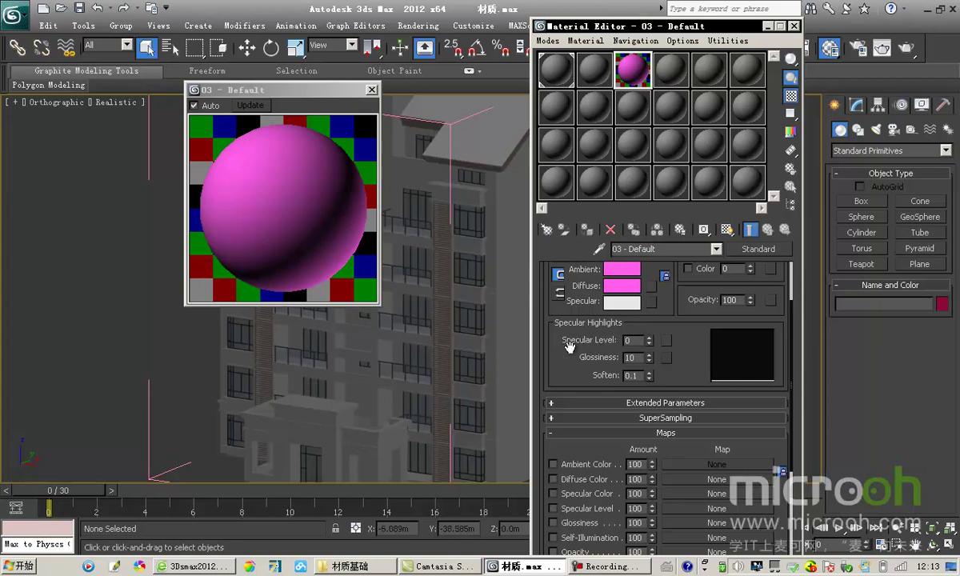
pyautogui.click(649, 341)
pyautogui.moveTo(648, 335); pyautogui.dragTo(607, 268)
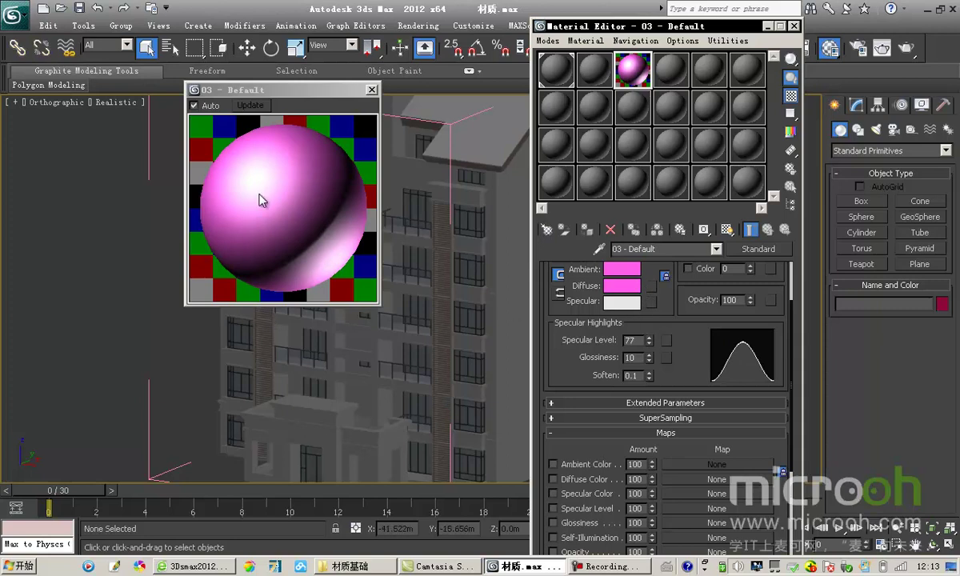
pyautogui.moveTo(649, 340); pyautogui.dragTo(650, 376)
pyautogui.moveTo(650, 340); pyautogui.dragTo(655, 344)
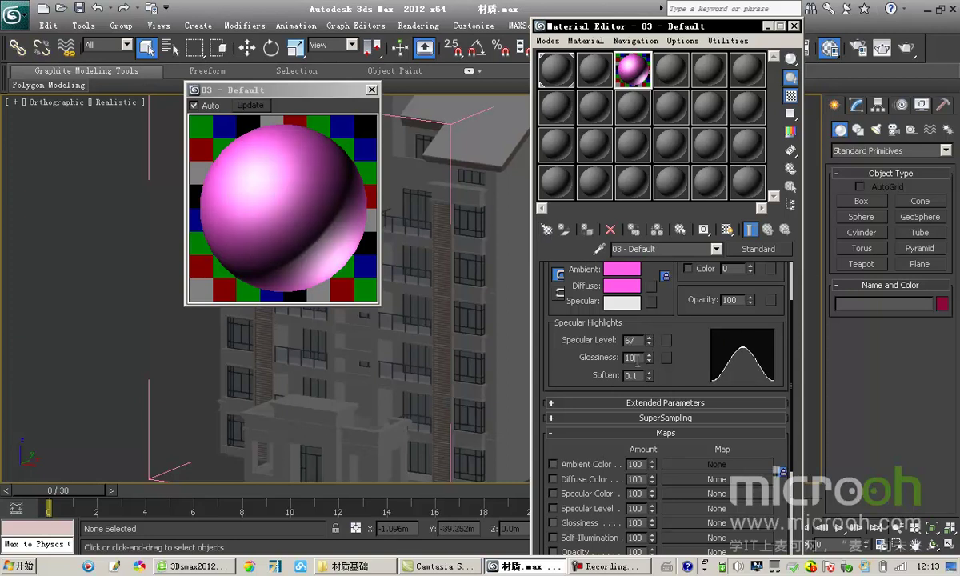
pyautogui.write('60')
pyautogui.press('Return')
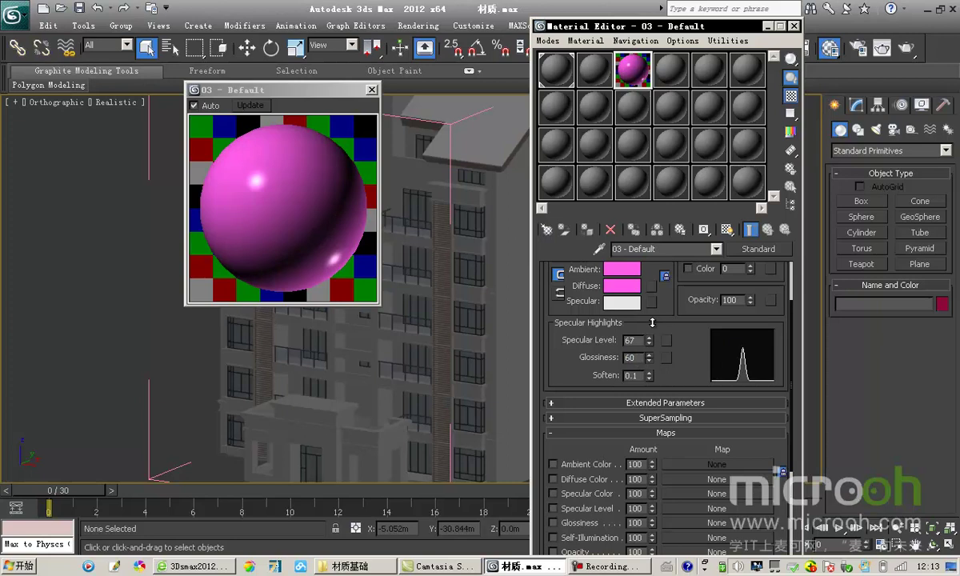
# Set the glossiness of 03 - Default to 30 and its specular colour to pale yellow, RGB 255, 229, 149.
pyautogui.moveTo(649, 357)
pyautogui.mouseDown()
pyautogui.moveTo(657, 371)
pyautogui.moveTo(658, 346)
pyautogui.mouseUp()
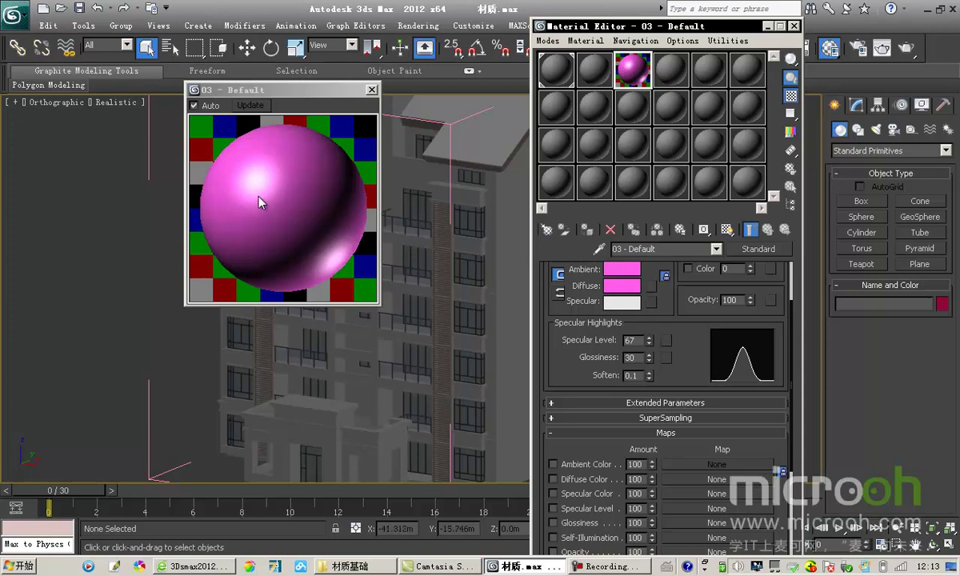
pyautogui.moveTo(533, 285); pyautogui.dragTo(531, 349)
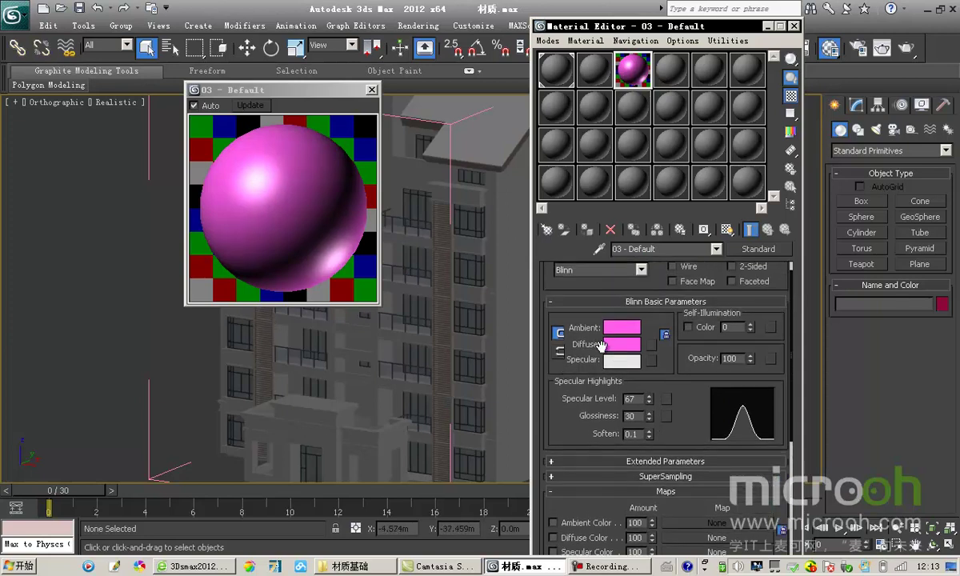
pyautogui.click(627, 364)
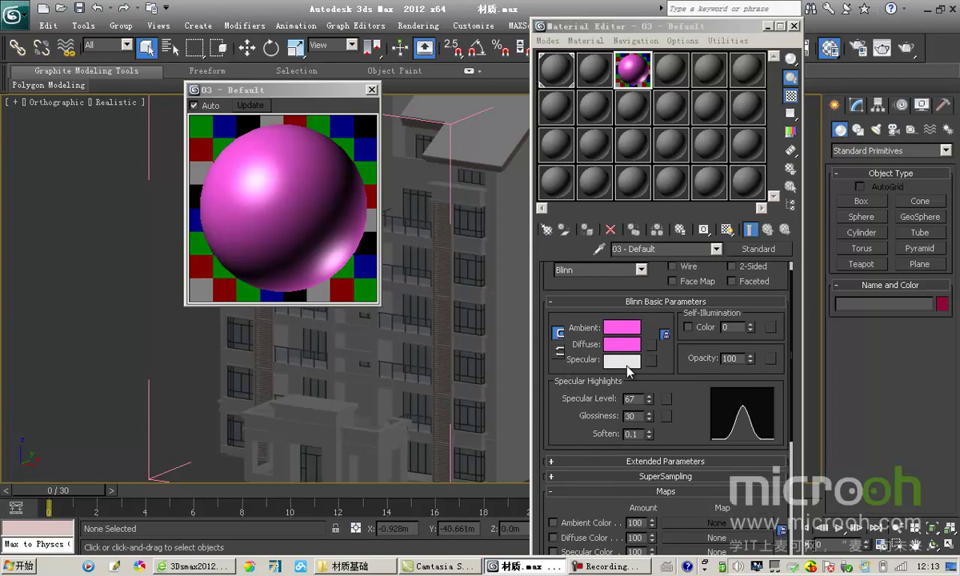
pyautogui.moveTo(419, 77); pyautogui.dragTo(565, 56)
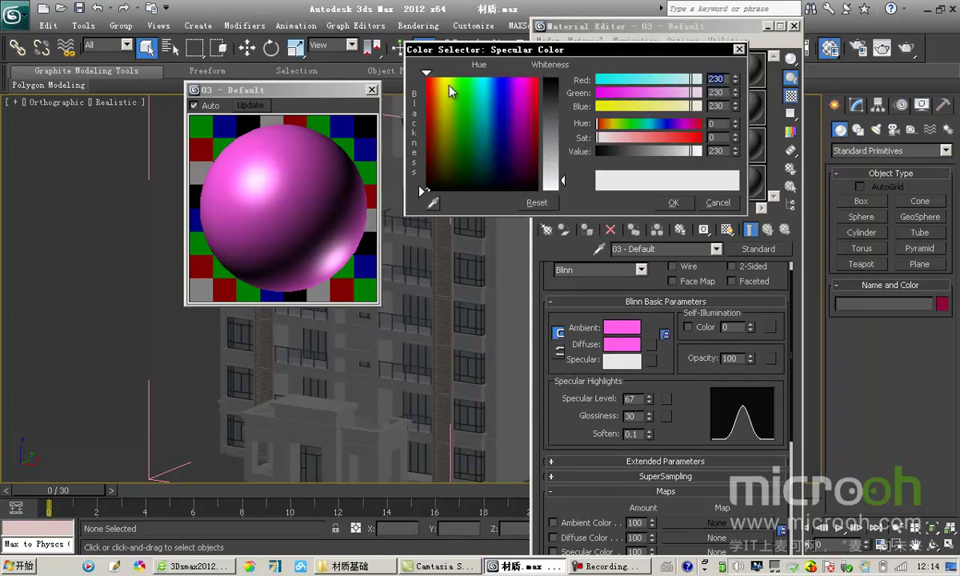
pyautogui.moveTo(453, 90); pyautogui.dragTo(440, 74)
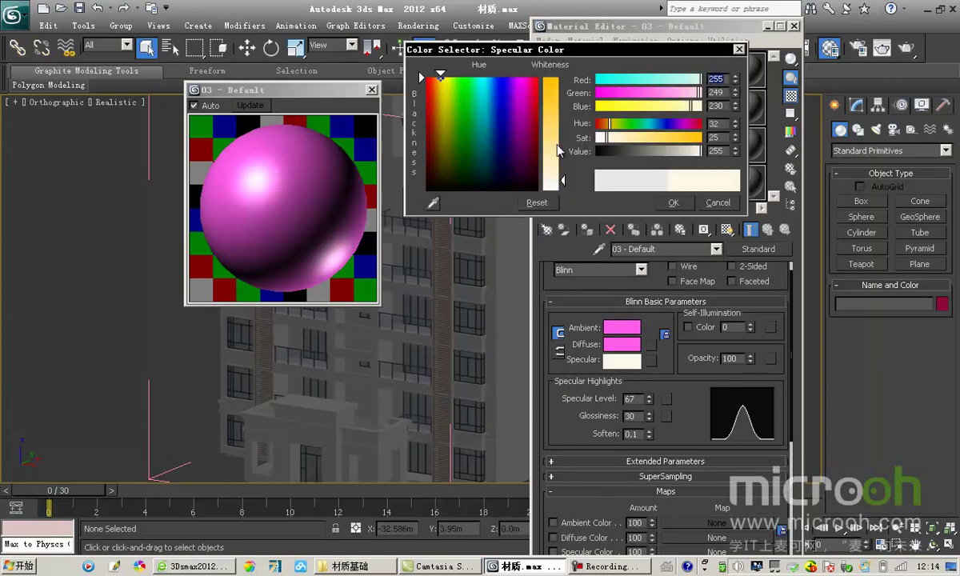
pyautogui.click(556, 147)
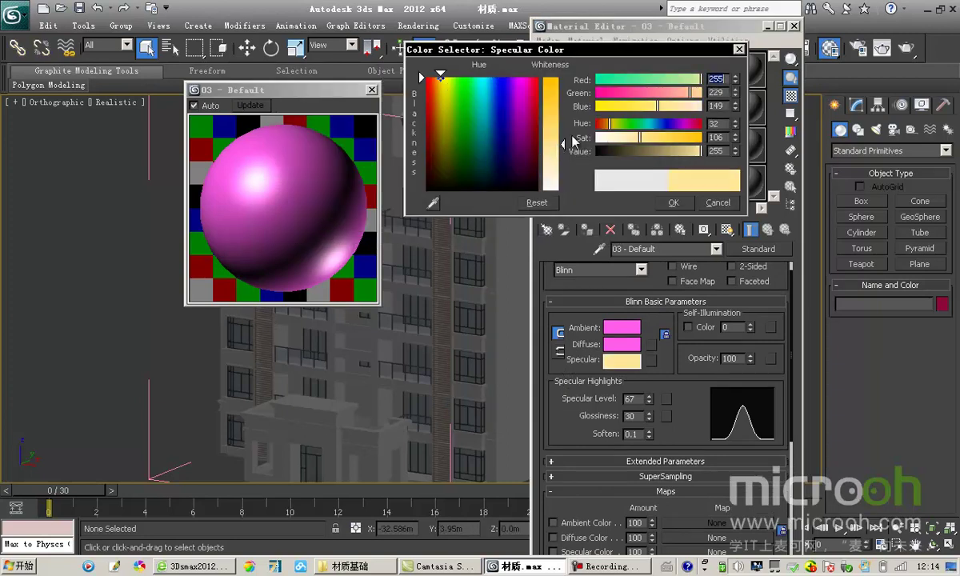
pyautogui.click(672, 203)
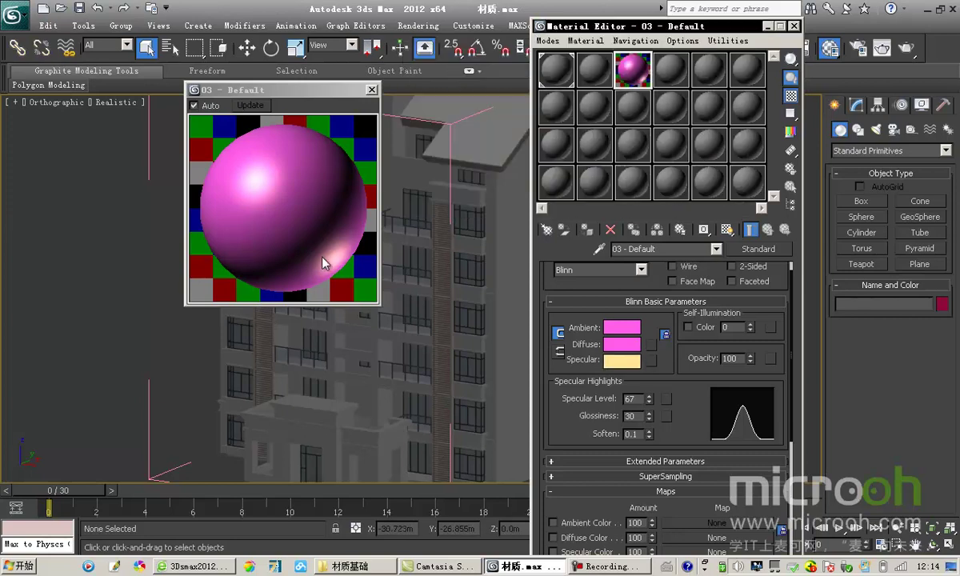
# Deepen the specular colour of 03 - Default to a saturated golden yellow.
pyautogui.click(621, 361)
pyautogui.click(552, 120)
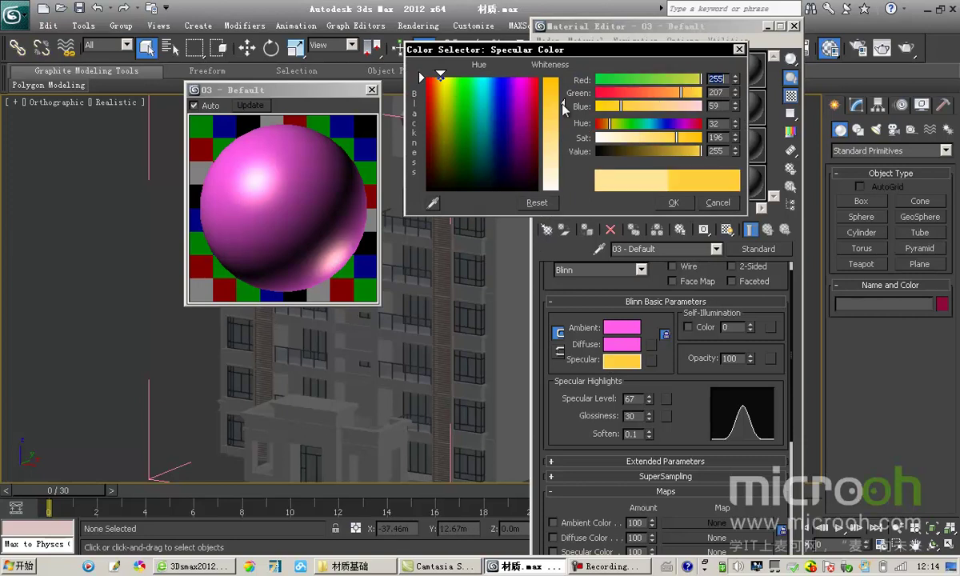
pyautogui.click(673, 203)
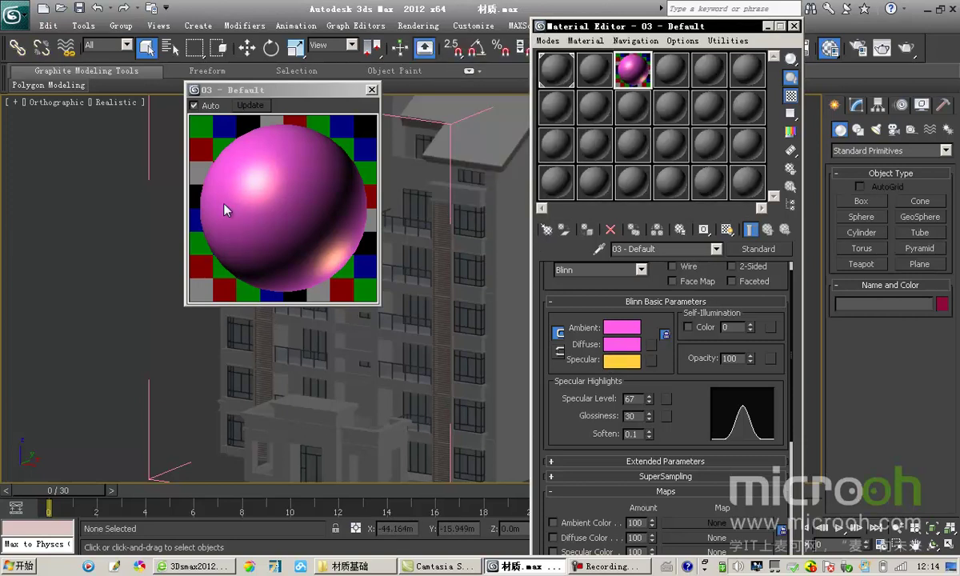
# Set the specular colour of 03 - Default to white.
pyautogui.click(629, 360)
pyautogui.moveTo(563, 120); pyautogui.dragTo(567, 194)
pyautogui.click(673, 202)
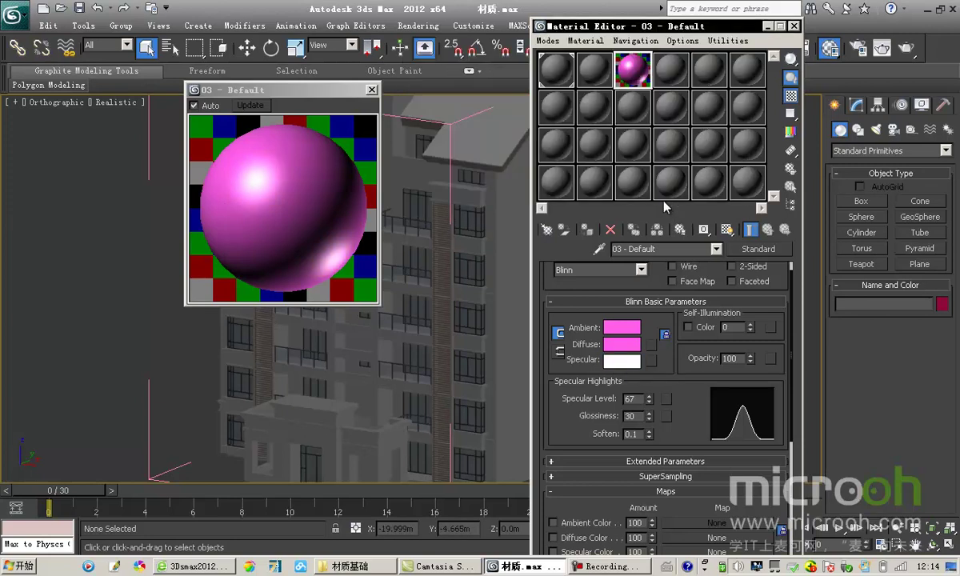
# Set the specular highlights of 03 - Default to a specular level of 77 and a glossiness of 59.
pyautogui.moveTo(690, 384); pyautogui.dragTo(686, 300)
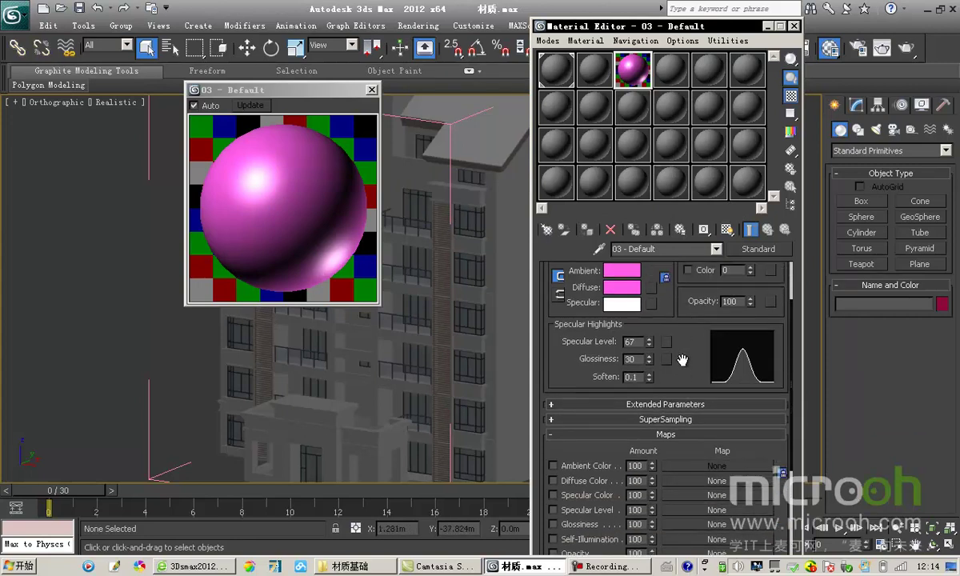
pyautogui.moveTo(649, 342); pyautogui.dragTo(655, 347)
pyautogui.write('67')
pyautogui.press('Tab')
pyautogui.moveTo(657, 343); pyautogui.dragTo(695, 394)
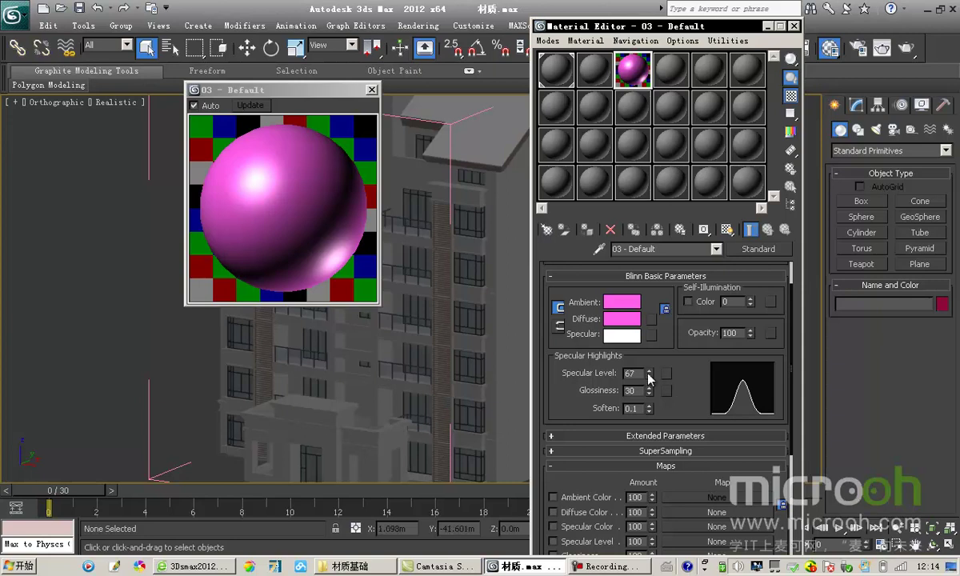
pyautogui.moveTo(649, 374)
pyautogui.mouseDown()
pyautogui.moveTo(649, 366)
pyautogui.moveTo(649, 387)
pyautogui.moveTo(650, 371)
pyautogui.mouseUp()
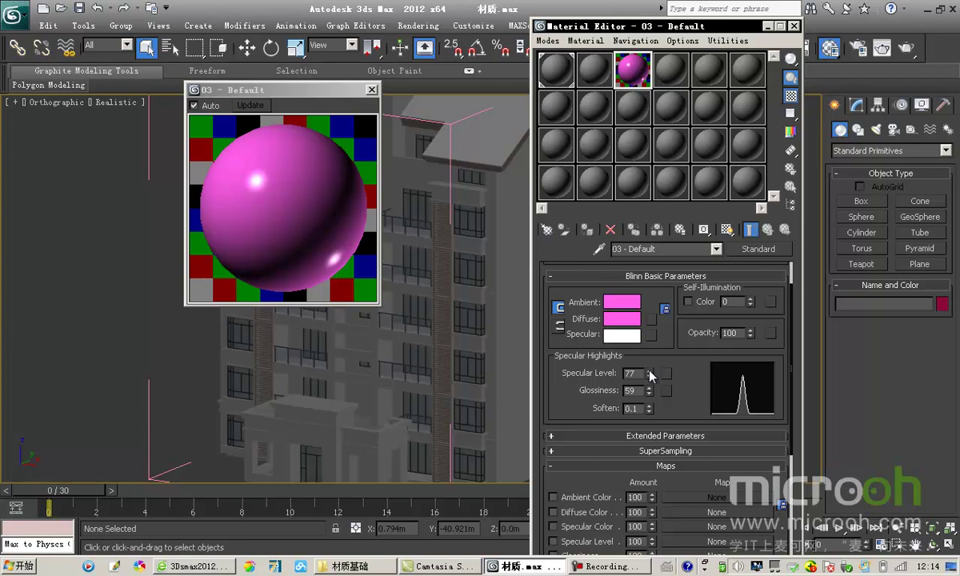
# Soften the specular highlights of 03 - Default to a specular level of 29 and a glossiness of 22.
pyautogui.moveTo(650, 374); pyautogui.dragTo(703, 407)
pyautogui.scroll(-2, 656, 380)
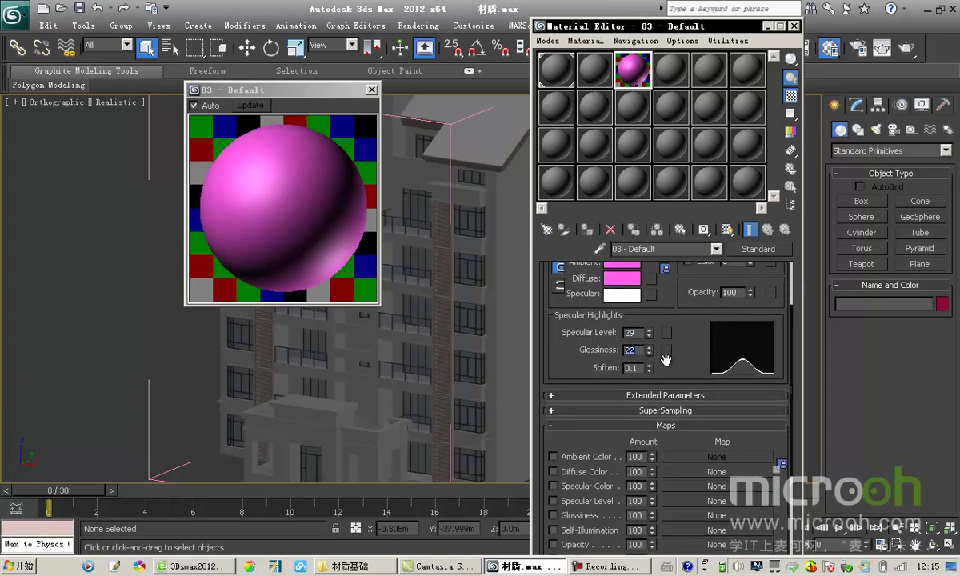
# Expand the Extended Parameters of 03 - Default to show the advanced transparency settings.
pyautogui.moveTo(685, 366); pyautogui.dragTo(690, 288)
pyautogui.moveTo(644, 347); pyautogui.dragTo(687, 281)
pyautogui.click(671, 311)
pyautogui.scroll(1, 685, 280)
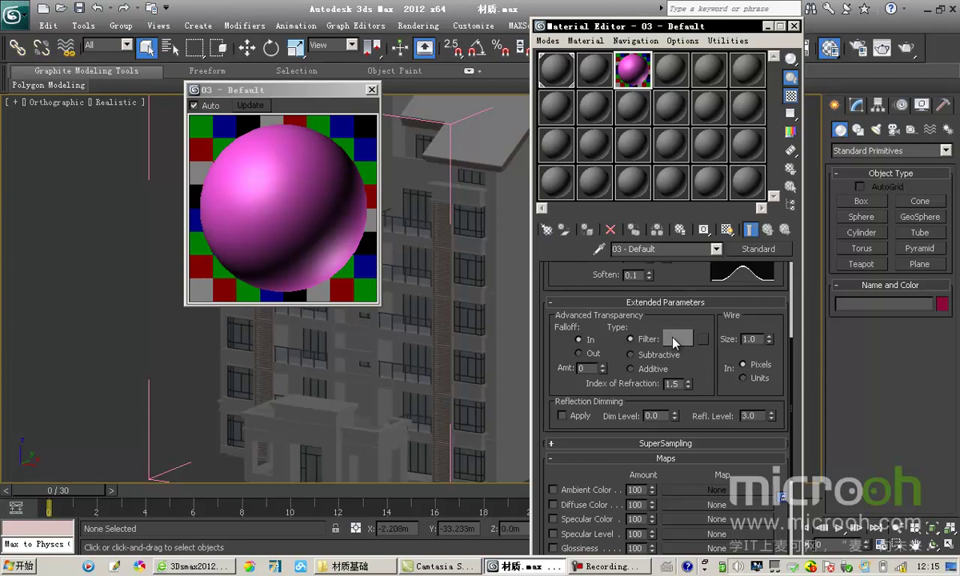
# Set the opacity of 03 - Default to 50.
pyautogui.scroll(5, 645, 259)
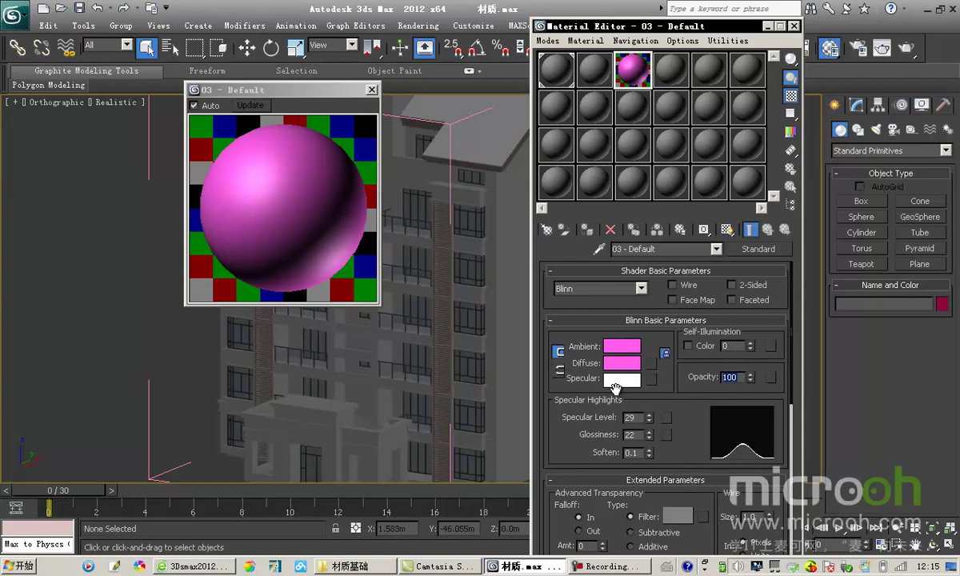
pyautogui.write('50')
pyautogui.press('Return')
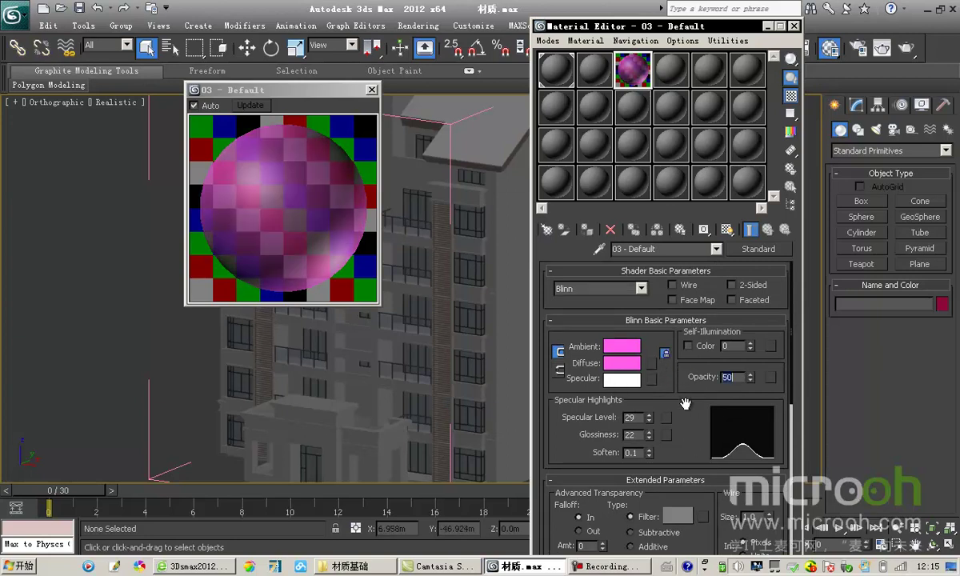
# Set the advanced transparency filter colour of 03 - Default to a muted blue, RGB 128, 140, 192.
pyautogui.scroll(-5, 686, 402)
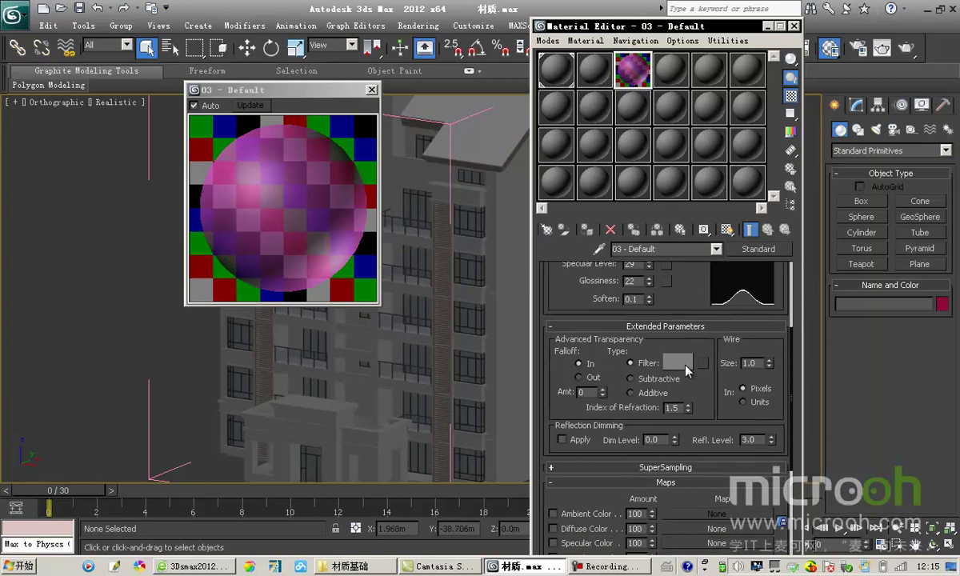
pyautogui.click(678, 362)
pyautogui.click(495, 132)
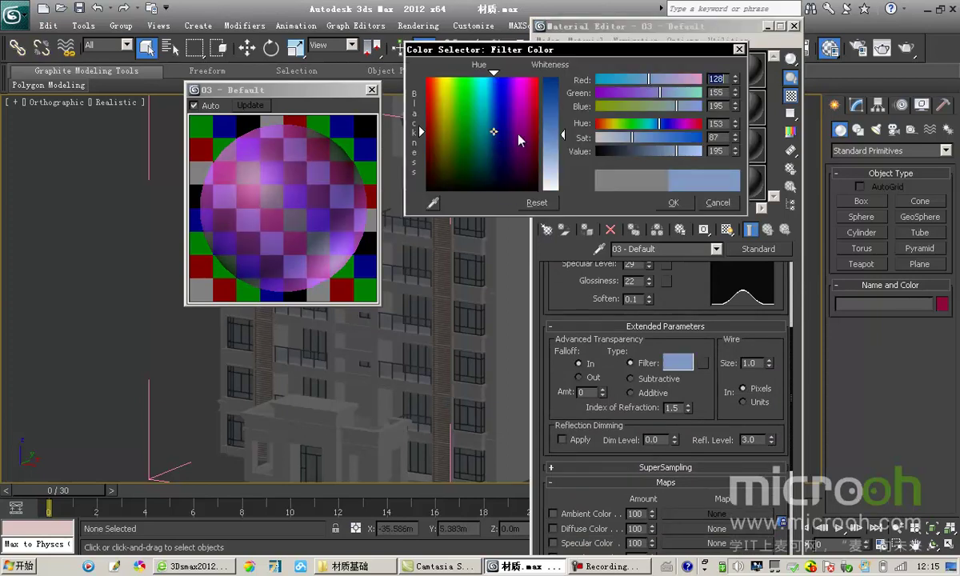
pyautogui.click(498, 133)
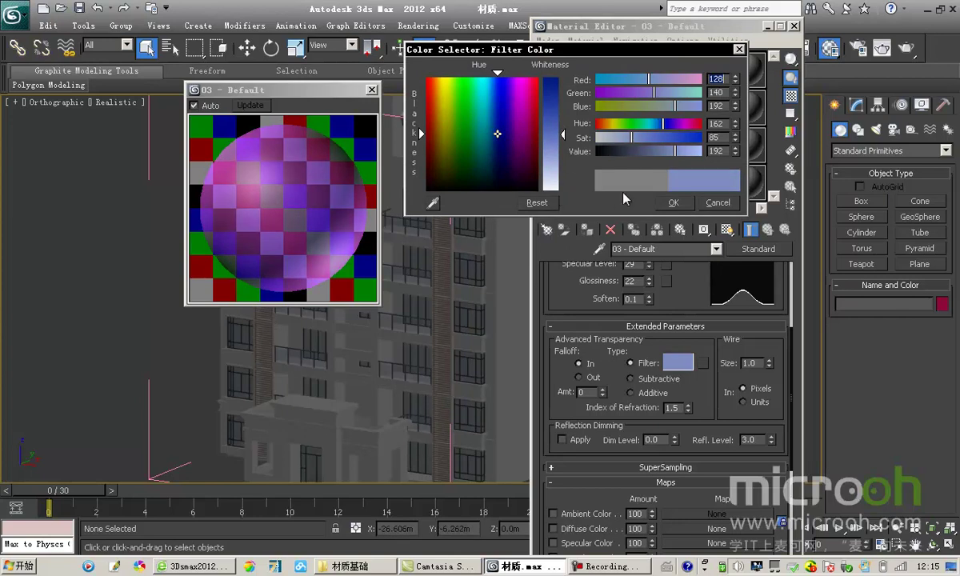
pyautogui.click(685, 206)
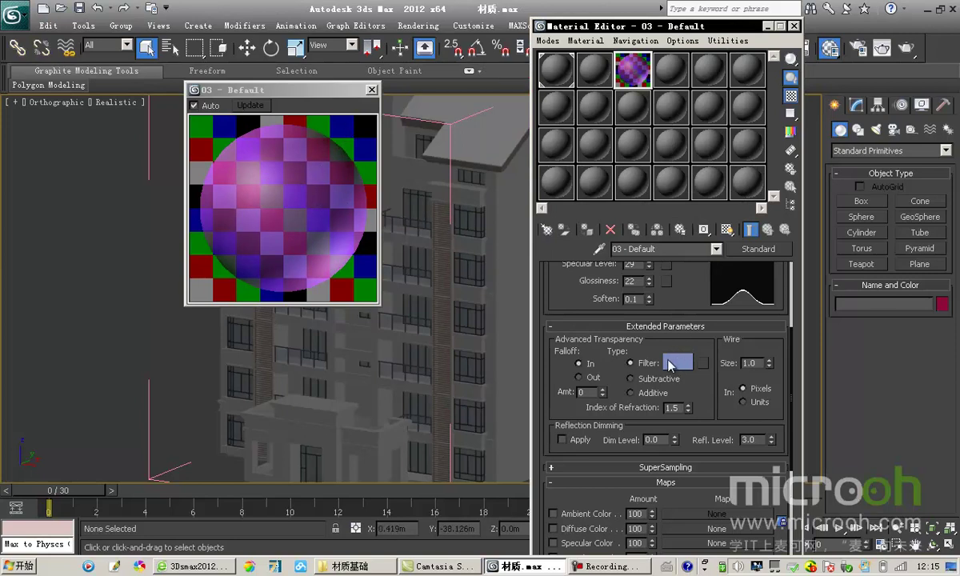
# Set the advanced transparency falloff of 03 - Default to Out with an amount of 48.
pyautogui.scroll(5, 688, 384)
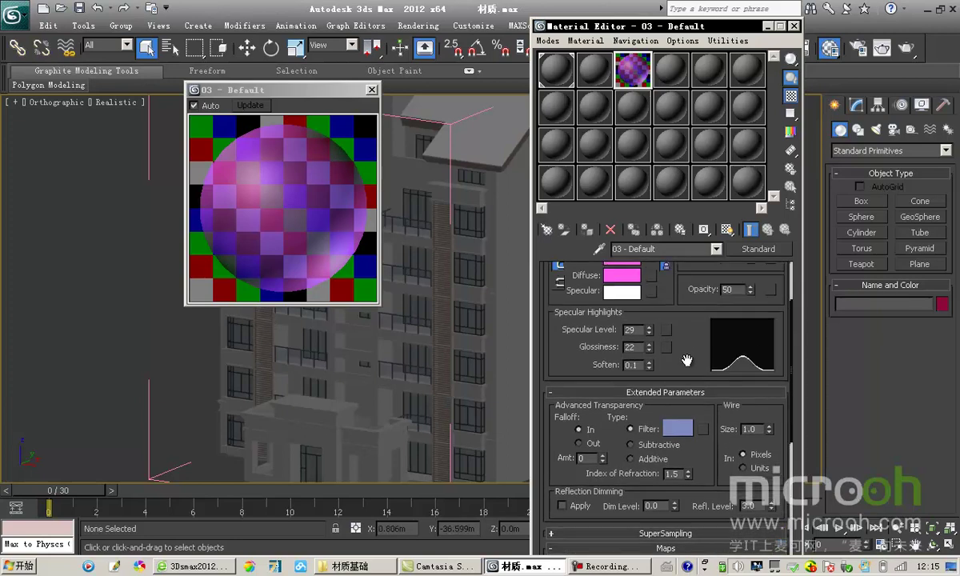
pyautogui.scroll(-4, 694, 396)
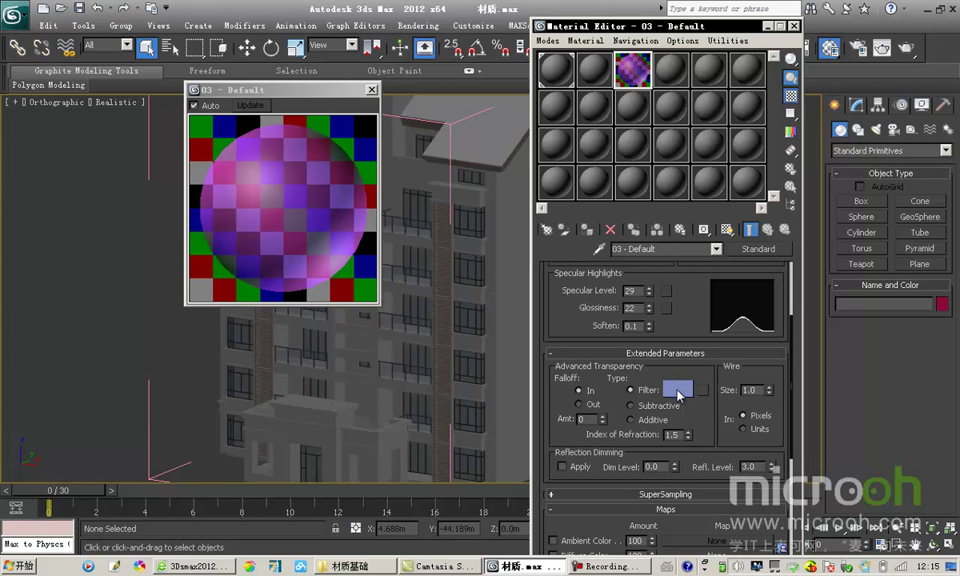
pyautogui.moveTo(639, 284); pyautogui.dragTo(640, 332)
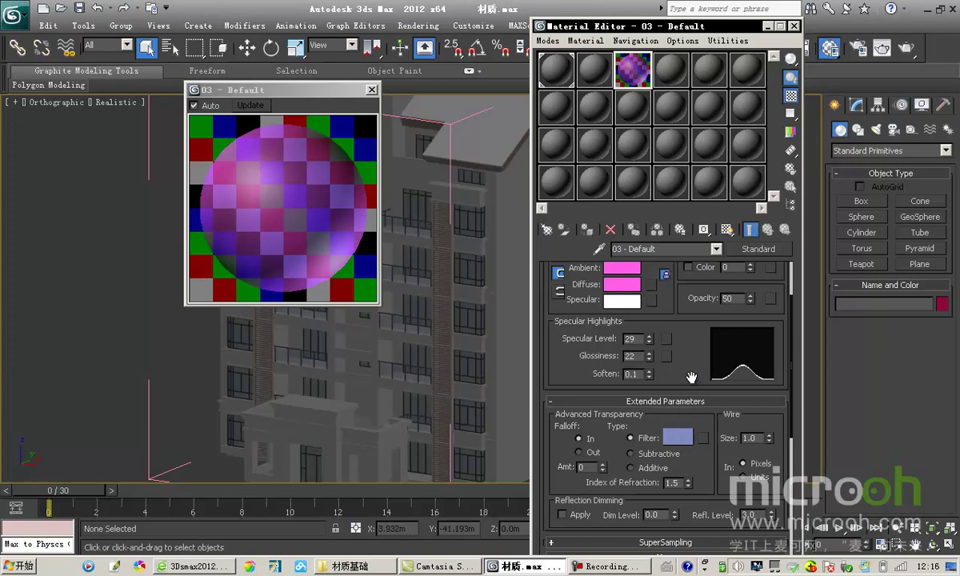
pyautogui.moveTo(691, 377); pyautogui.dragTo(682, 308)
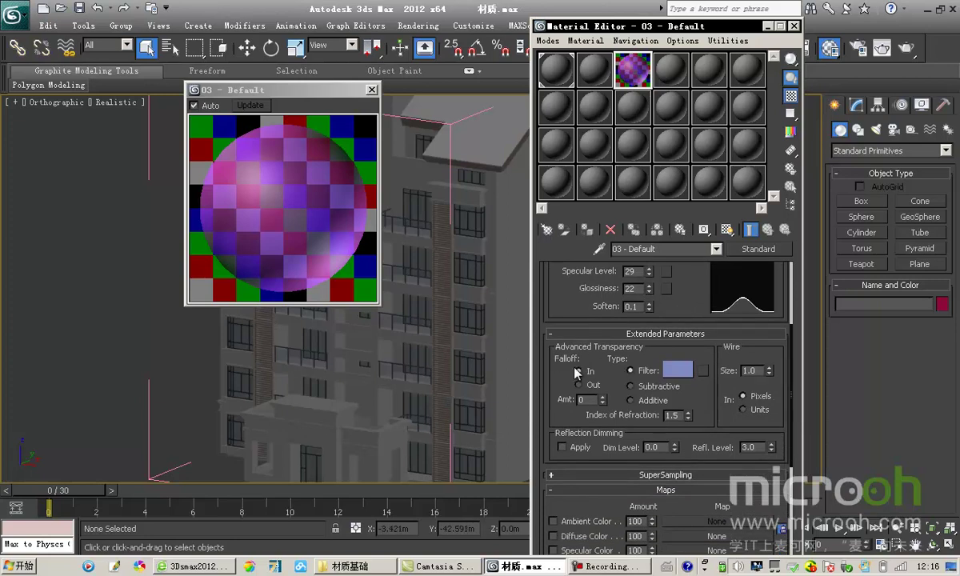
pyautogui.scroll(-2, 583, 344)
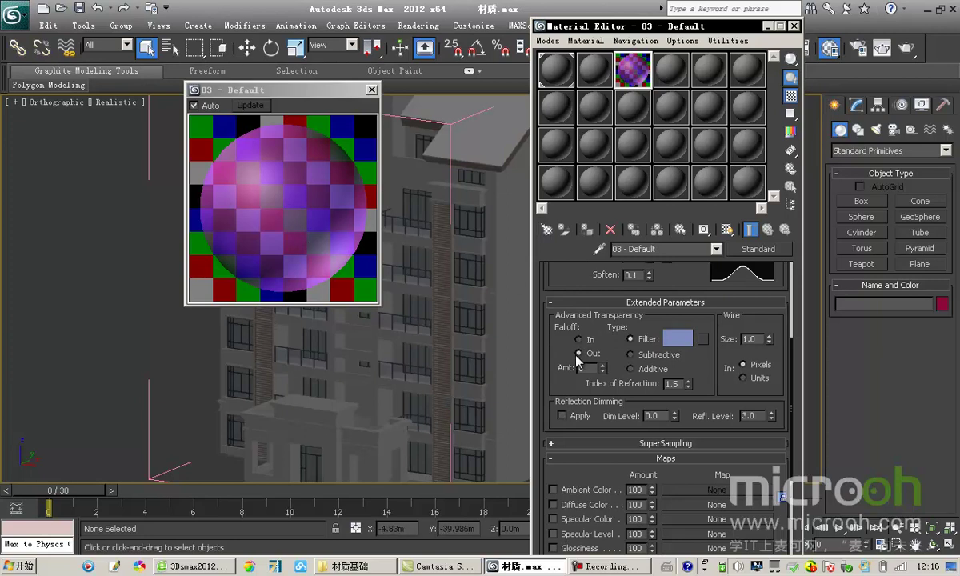
pyautogui.scroll(1, 579, 364)
pyautogui.click(579, 384)
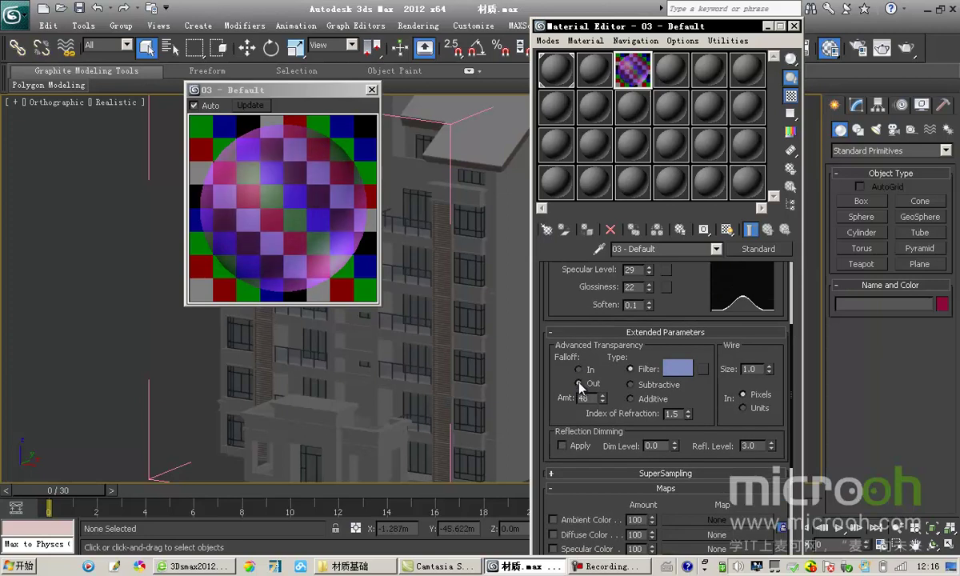
# Set the falloff amount to 57 and compare the In and Out falloff directions, leaving Out selected.
pyautogui.click(580, 370)
pyautogui.moveTo(602, 398); pyautogui.dragTo(603, 328)
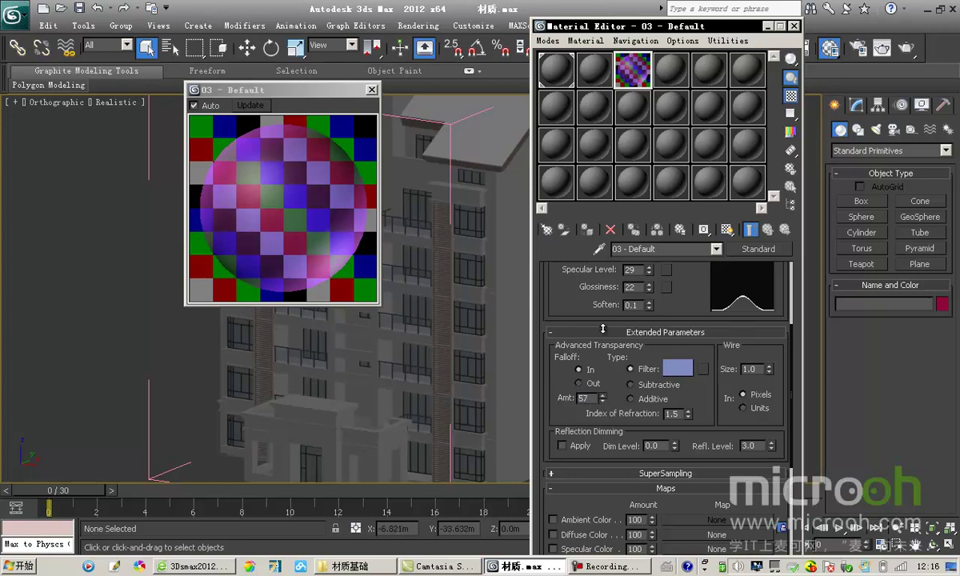
pyautogui.click(580, 369)
pyautogui.click(580, 384)
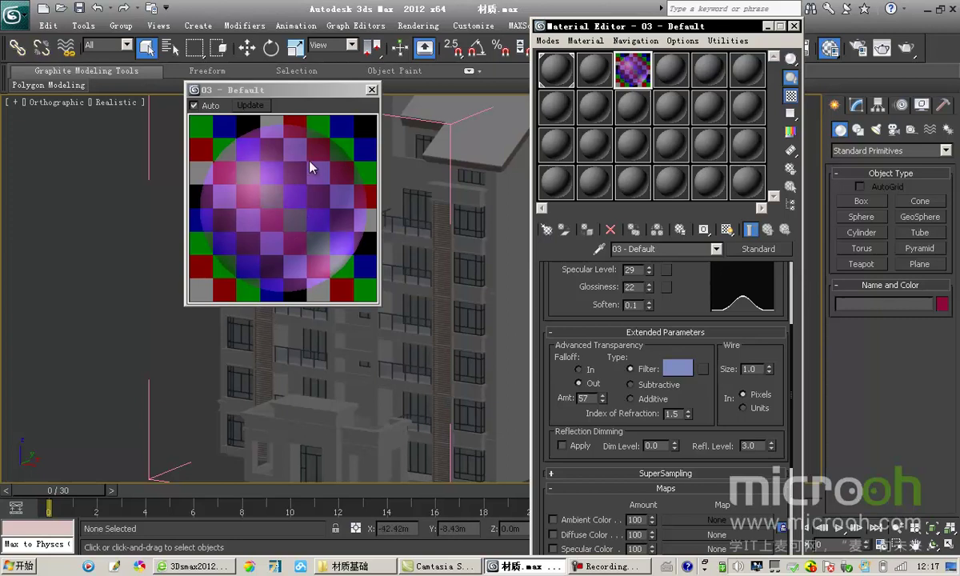
# Set the transparency falloff amount of 03 - Default to 0 and its opacity to 100.
pyautogui.scroll(1, 685, 312)
pyautogui.click(590, 418)
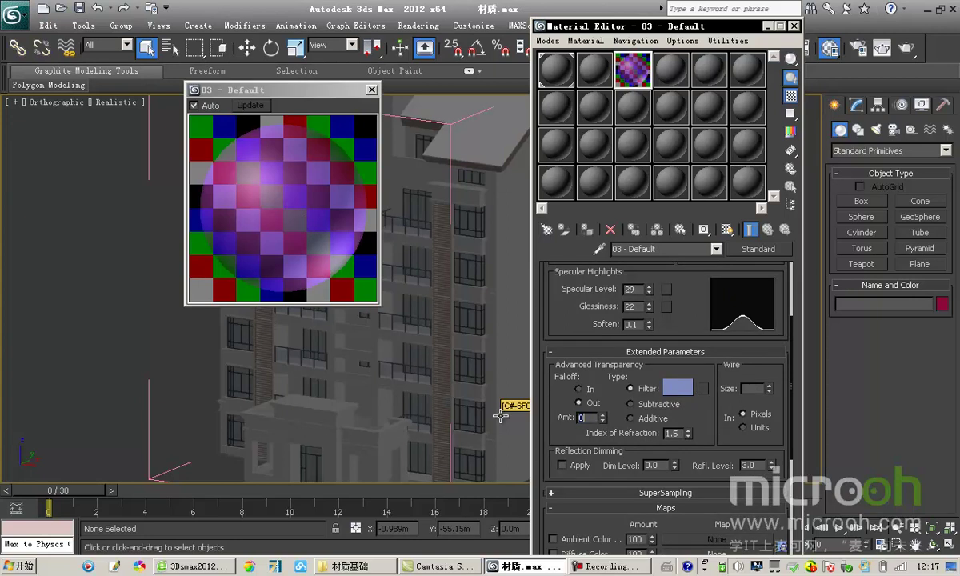
pyautogui.write('0')
pyautogui.press('Return')
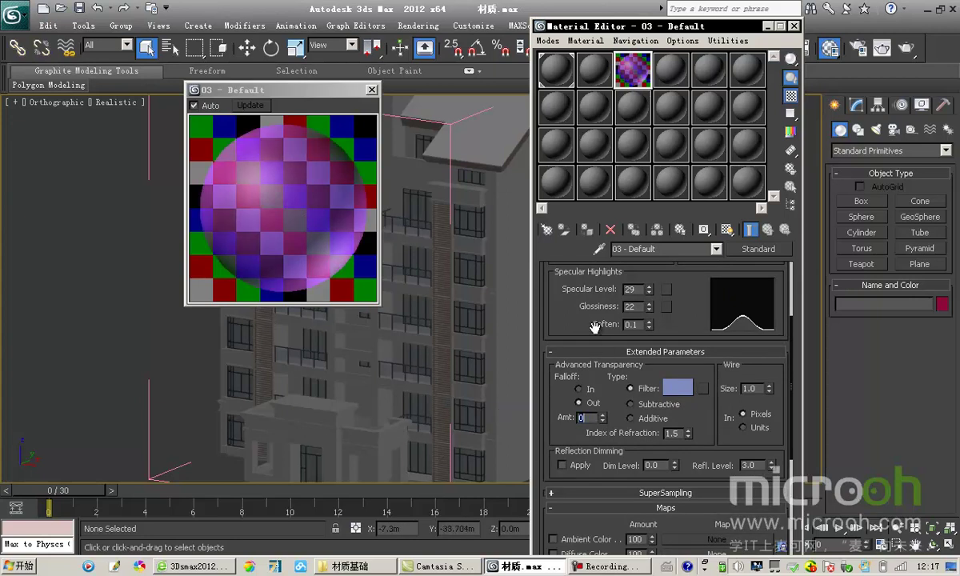
pyautogui.scroll(5, 595, 326)
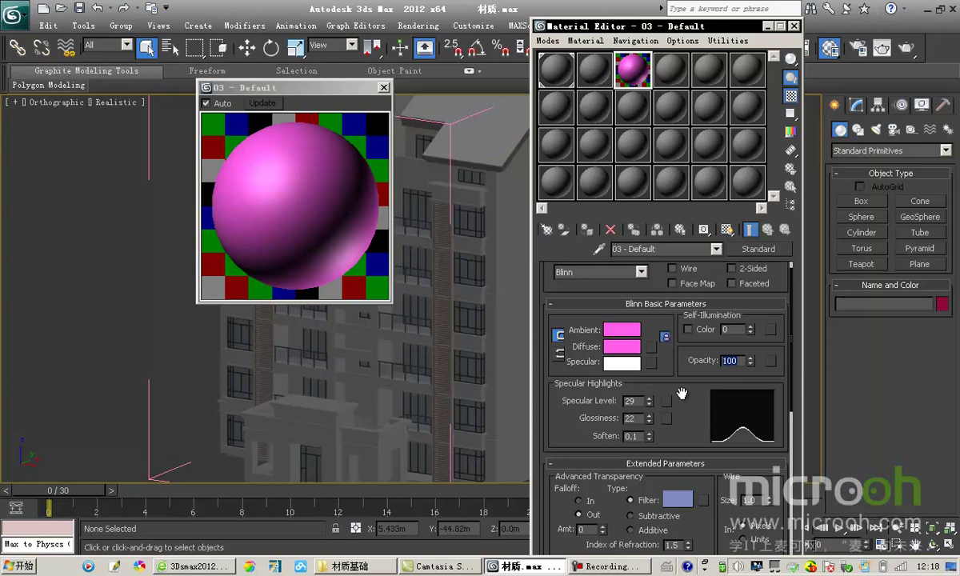
# Assign a Bitmap map using the brick image Br-0001 to the diffuse colour of 03 - Default.
pyautogui.scroll(-1, 682, 378)
pyautogui.moveTo(560, 29); pyautogui.dragTo(519, 21)
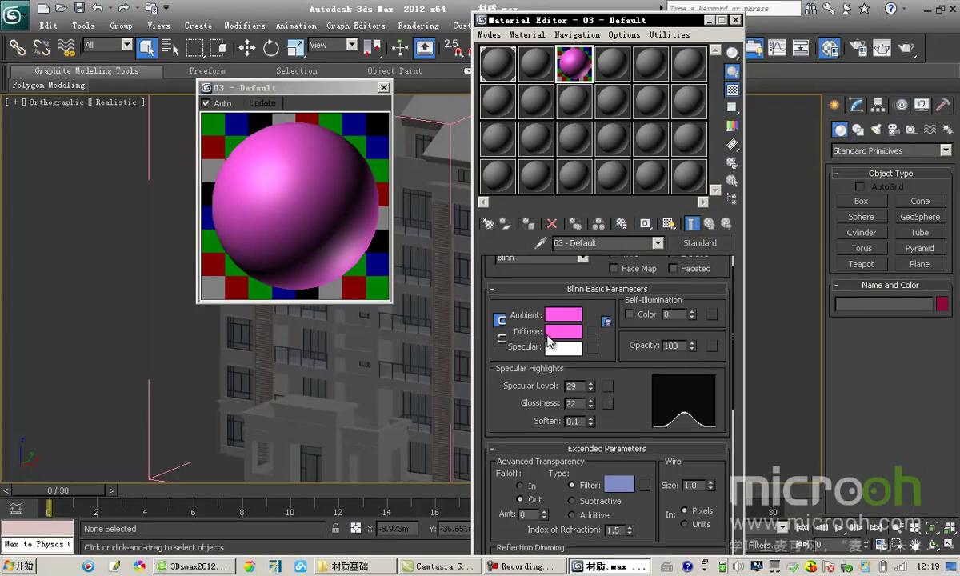
pyautogui.click(593, 332)
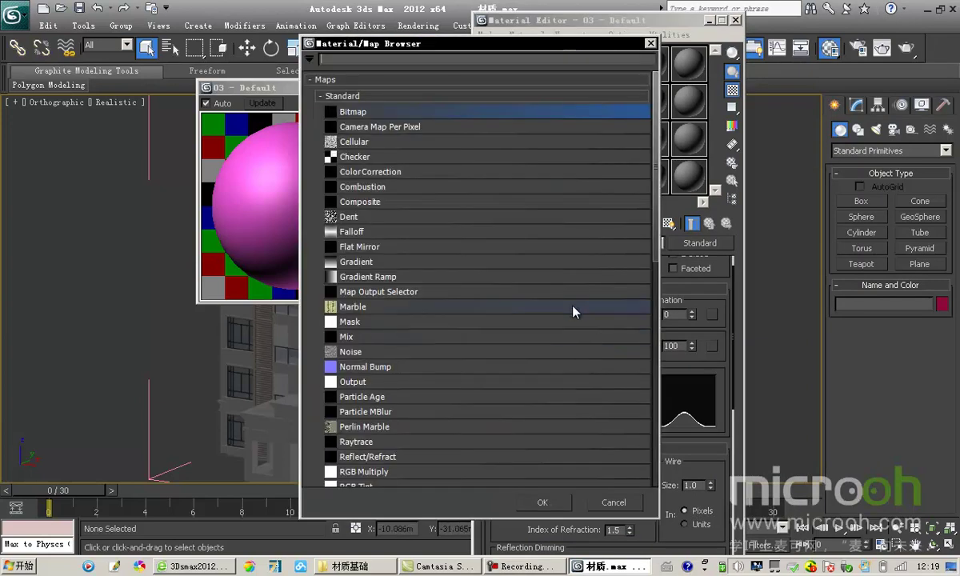
pyautogui.doubleClick(342, 112)
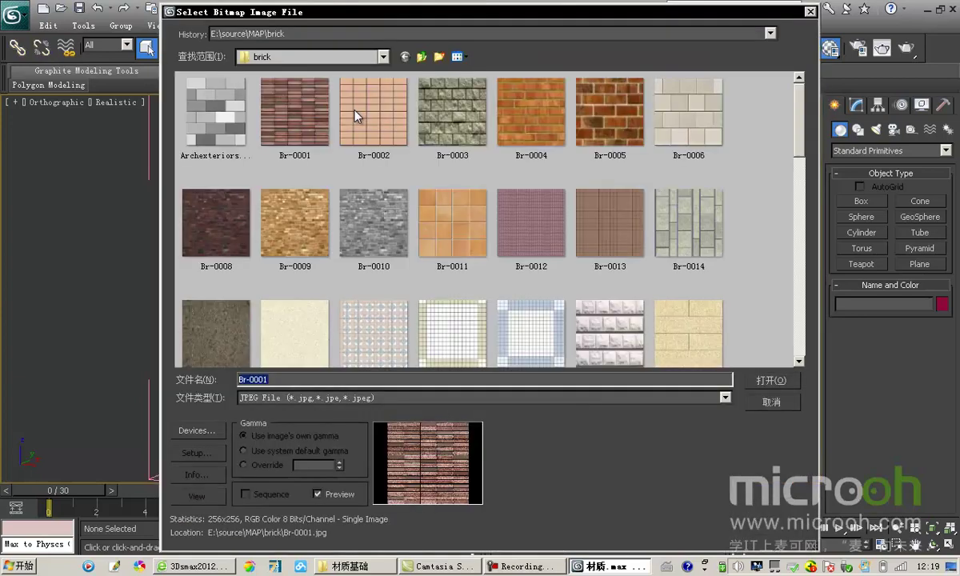
pyautogui.click(282, 106)
pyautogui.click(770, 380)
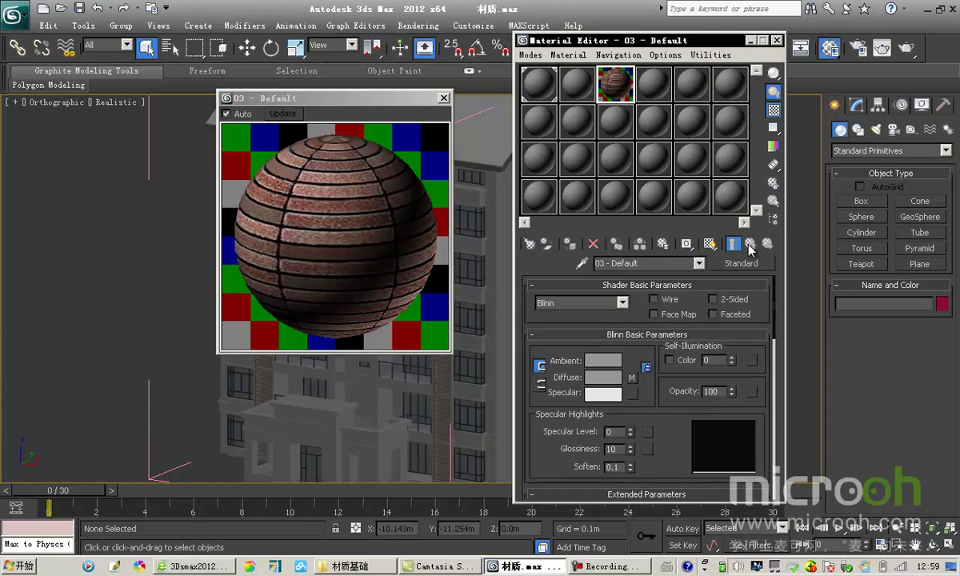
# Use the Material/Map Navigator to switch between the 03 - Default material and its diffuse map.
pyautogui.click(631, 377)
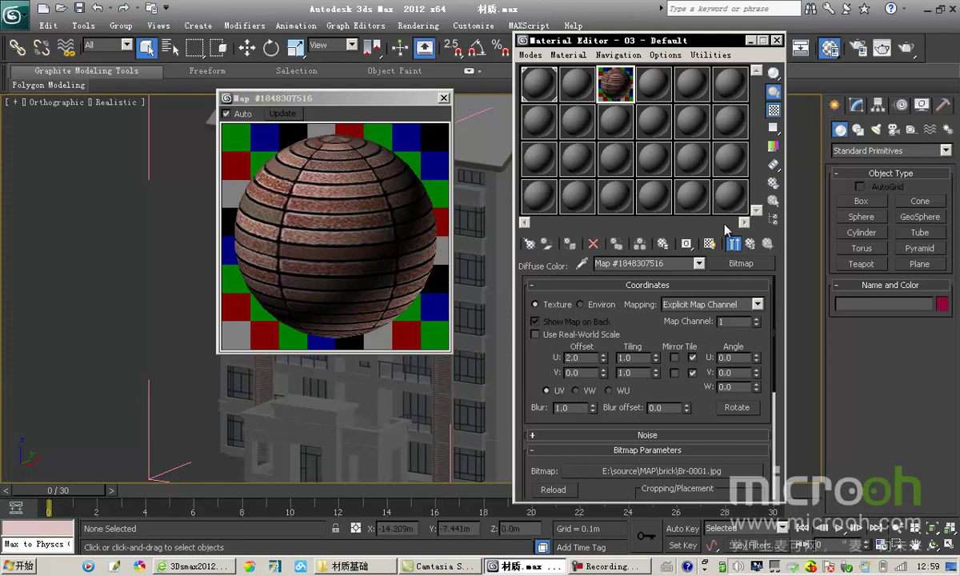
pyautogui.click(773, 219)
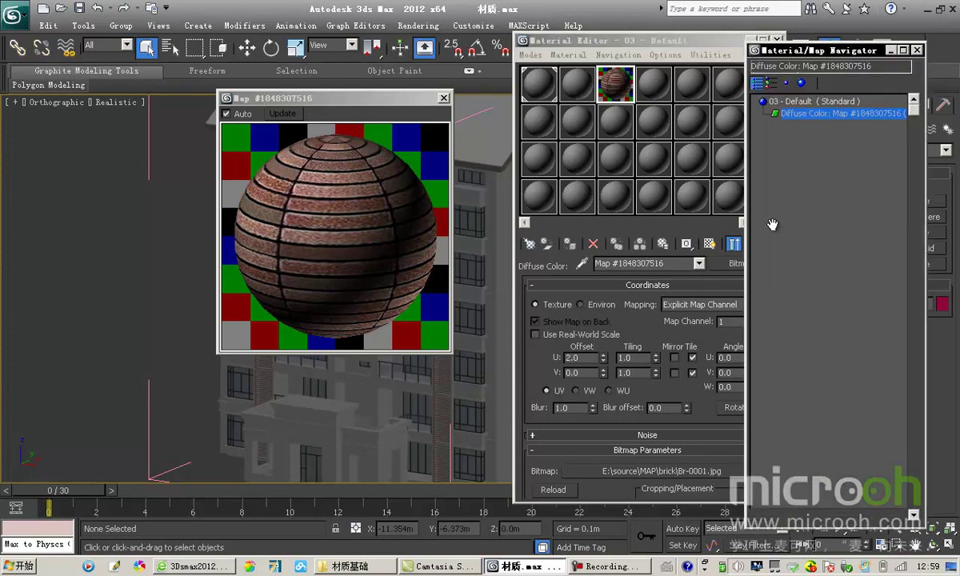
pyautogui.click(825, 105)
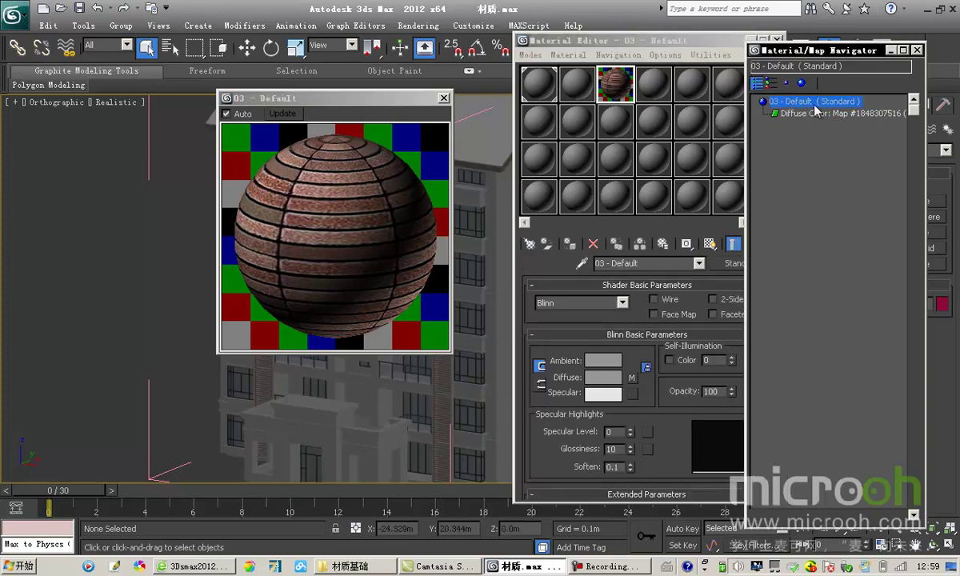
pyautogui.click(816, 113)
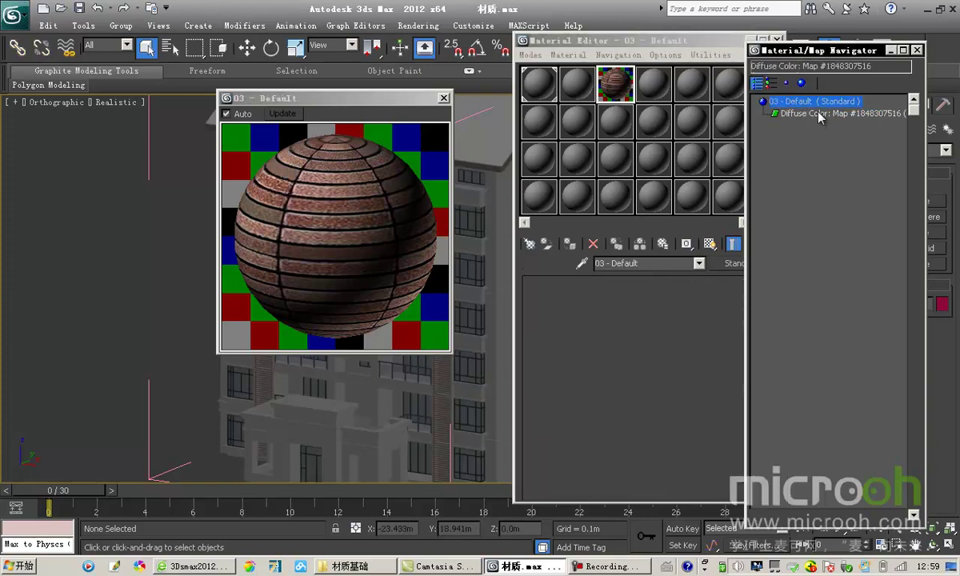
pyautogui.click(917, 50)
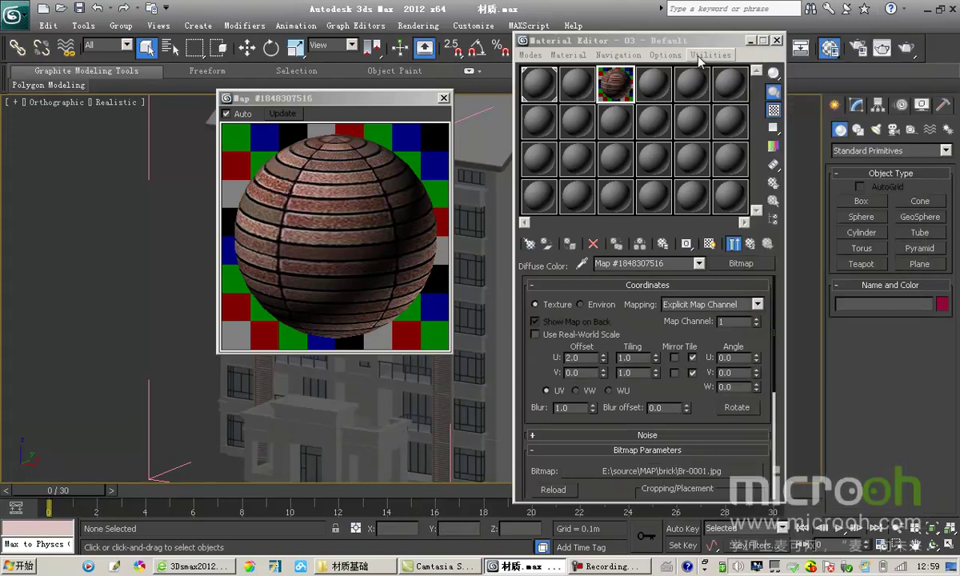
# Go up to the parent material 03 - Default, look over its parameters and return to its diffuse map.
pyautogui.click(752, 246)
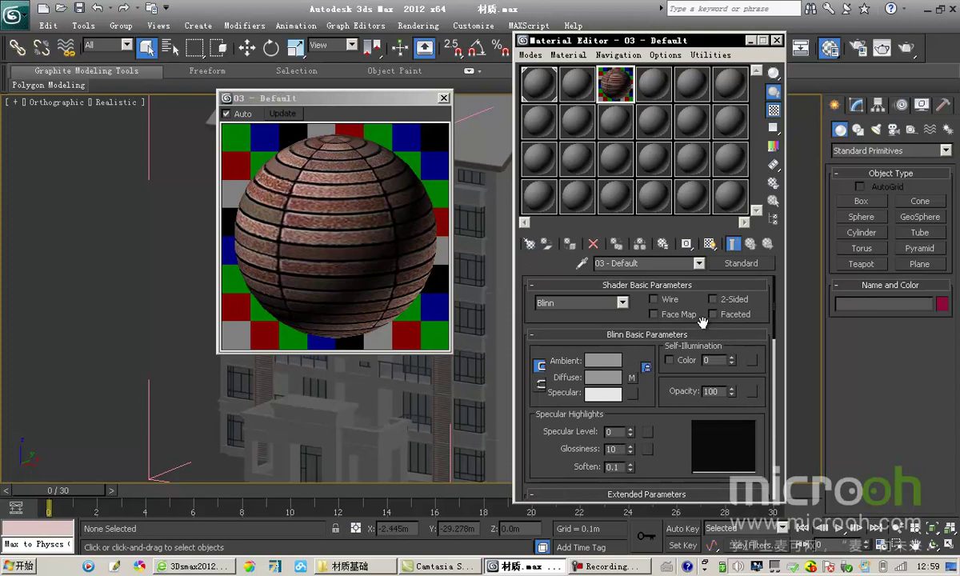
pyautogui.scroll(-3, 712, 328)
pyautogui.scroll(3, 712, 320)
pyautogui.click(631, 377)
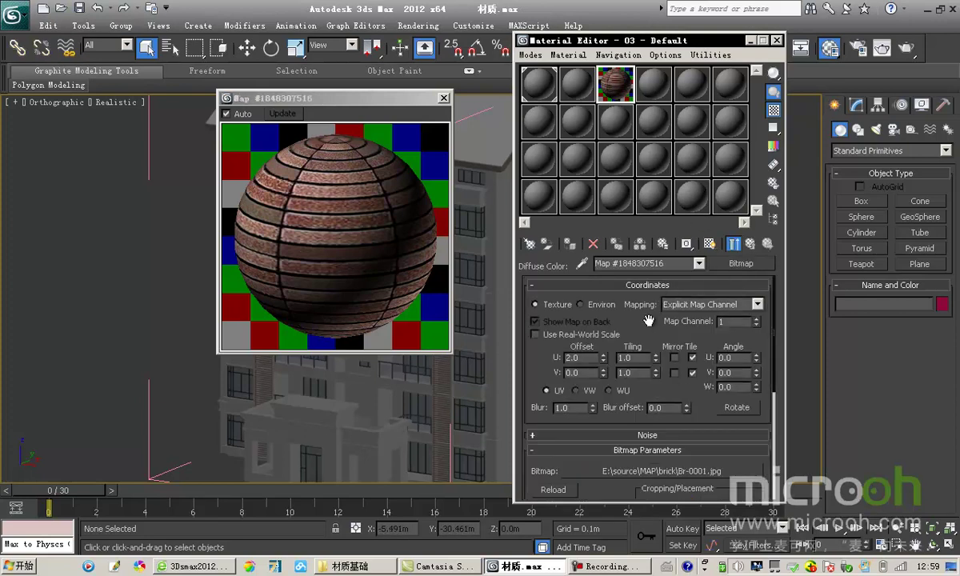
# Replace the diffuse map's bitmap with the brick image Br-0027.
pyautogui.moveTo(607, 304); pyautogui.dragTo(621, 209)
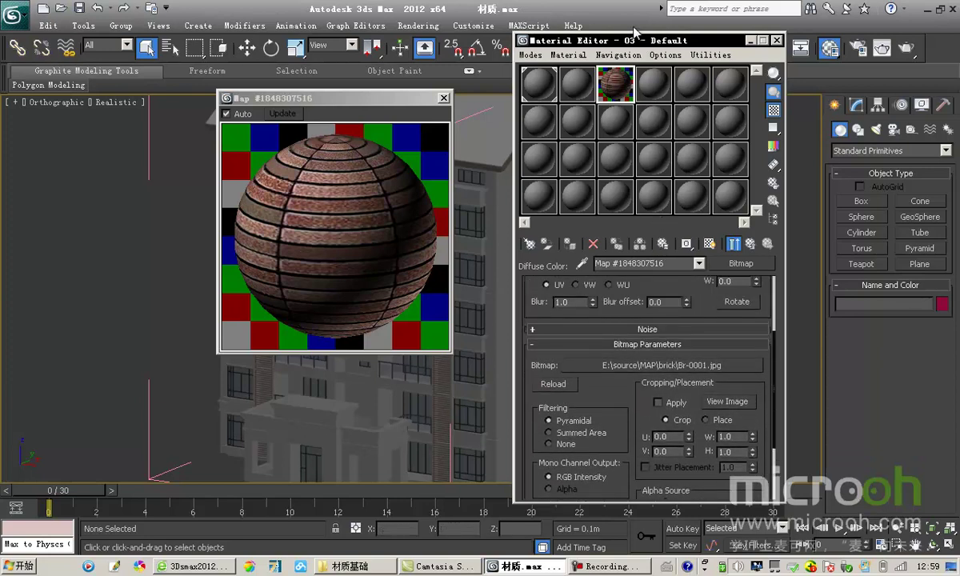
pyautogui.moveTo(601, 40); pyautogui.dragTo(594, 27)
pyautogui.moveTo(567, 369); pyautogui.dragTo(607, 408)
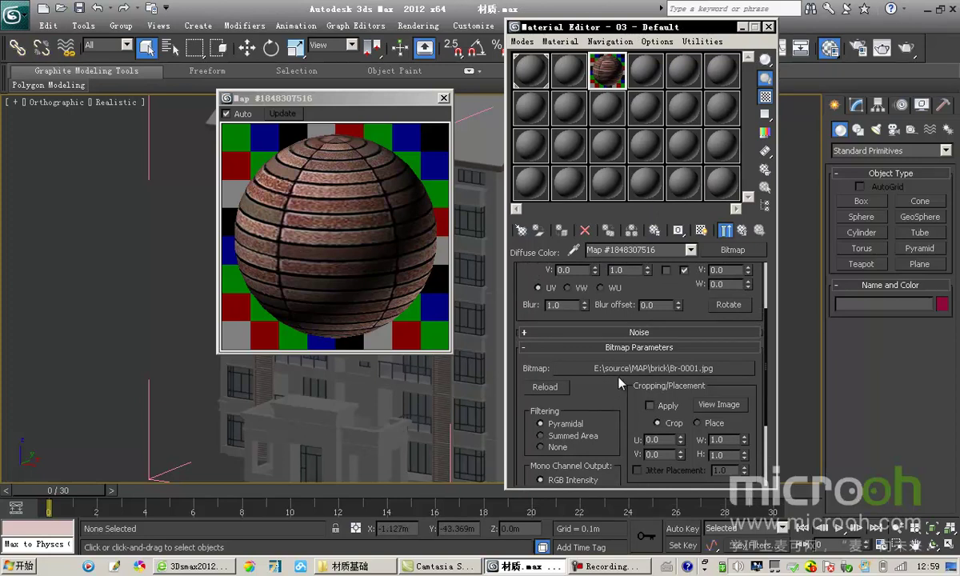
pyautogui.click(656, 369)
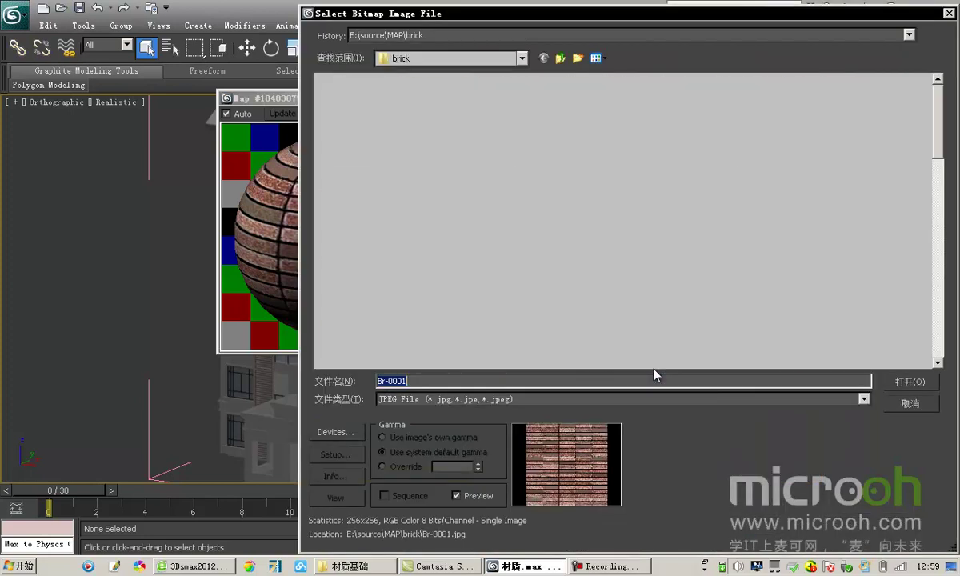
pyautogui.moveTo(742, 22); pyautogui.dragTo(715, 24)
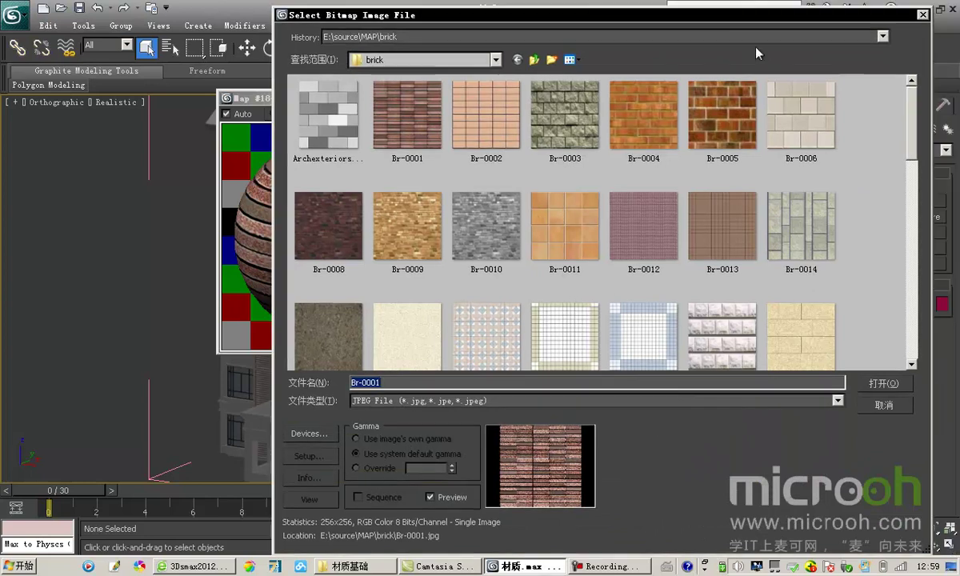
pyautogui.scroll(-5, 853, 135)
pyautogui.scroll(-2, 913, 190)
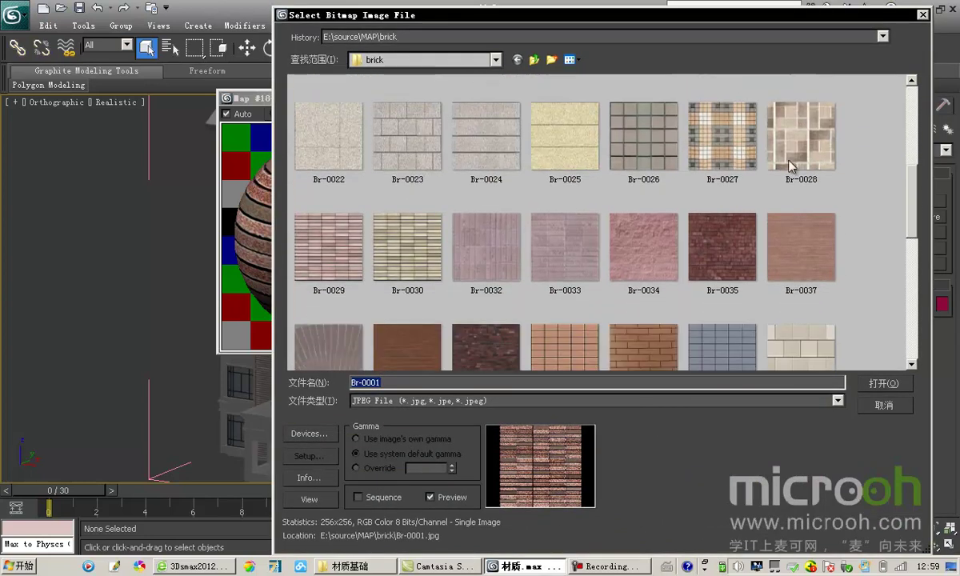
pyautogui.click(736, 134)
pyautogui.click(873, 385)
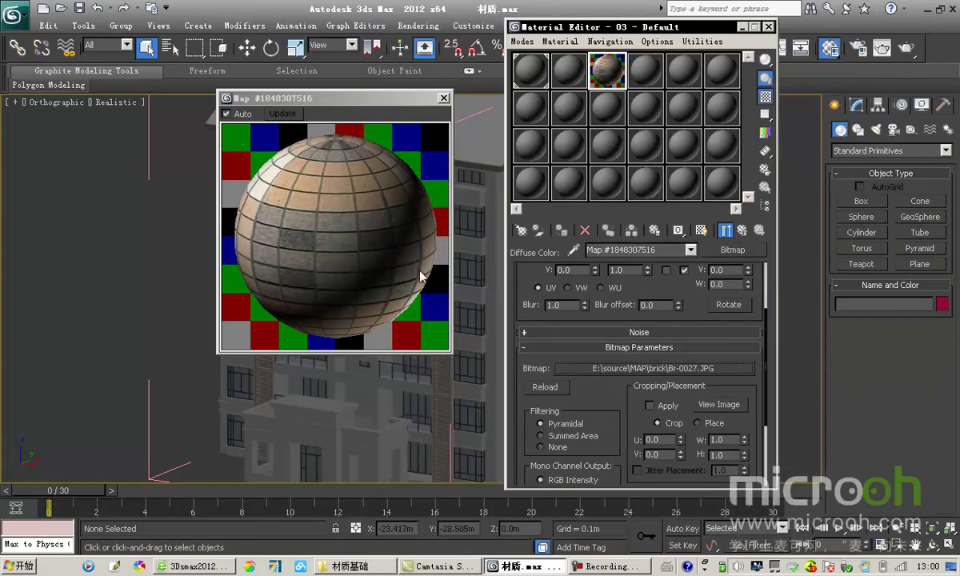
# Change the material preview's sample shape to a cube.
pyautogui.moveTo(333, 105); pyautogui.dragTo(311, 105)
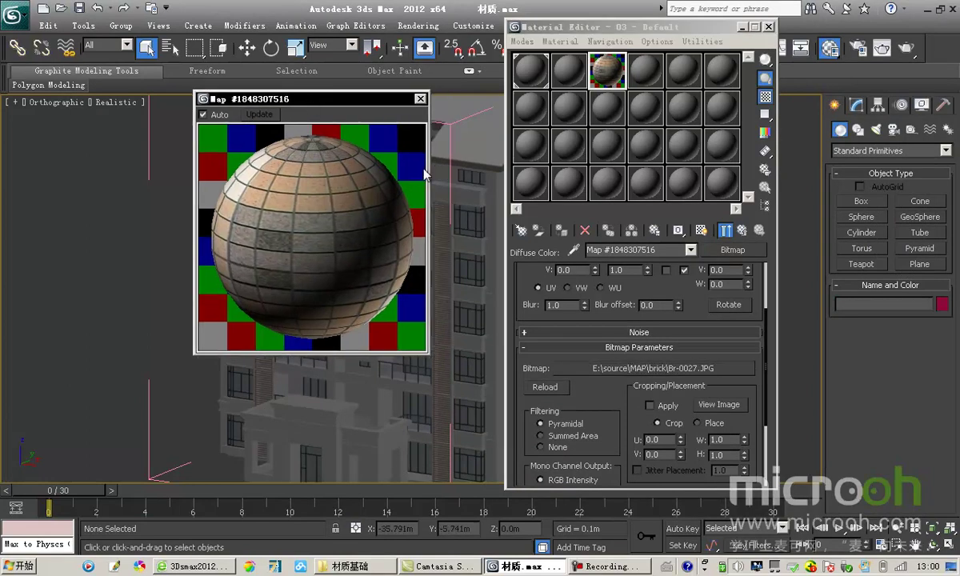
pyautogui.click(766, 62)
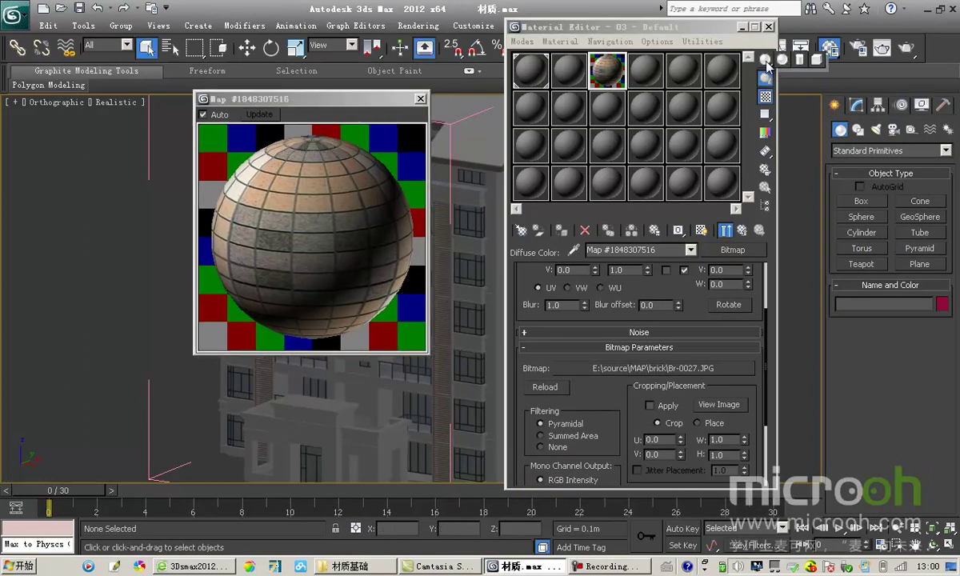
pyautogui.click(816, 58)
pyautogui.moveTo(306, 99); pyautogui.dragTo(290, 98)
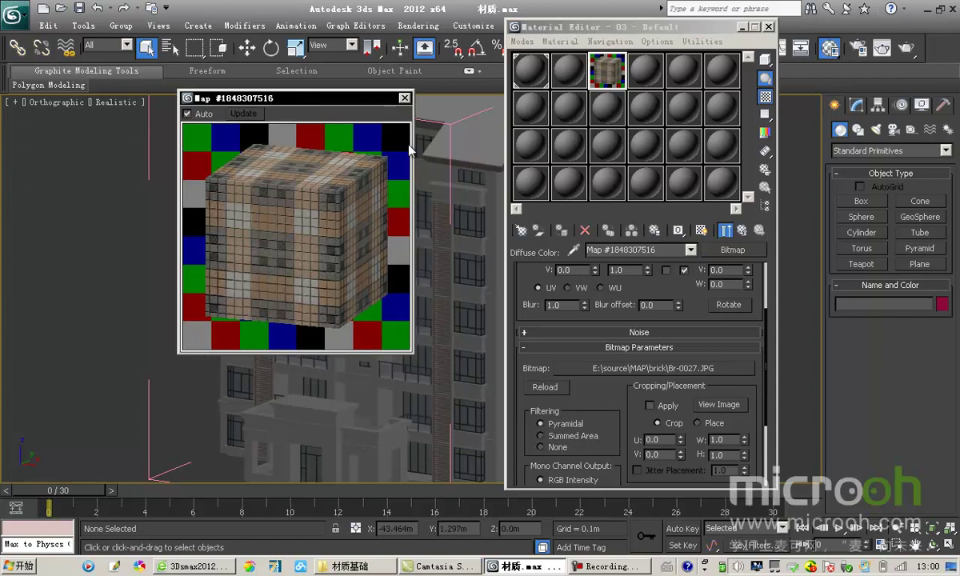
# Set the diffuse map's U offset to 0.
pyautogui.moveTo(691, 299); pyautogui.dragTo(691, 353)
pyautogui.scroll(-3, 691, 353)
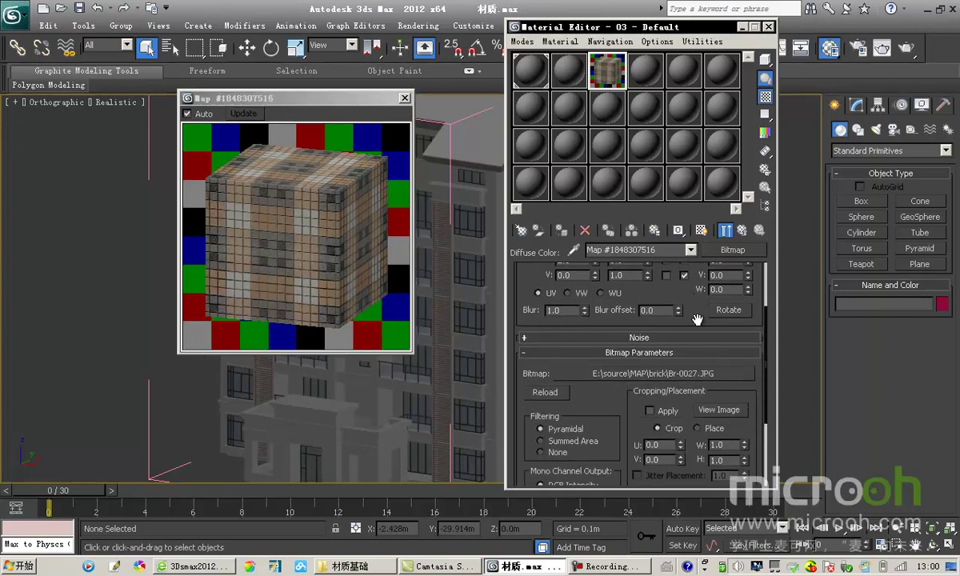
pyautogui.moveTo(697, 289); pyautogui.dragTo(688, 355)
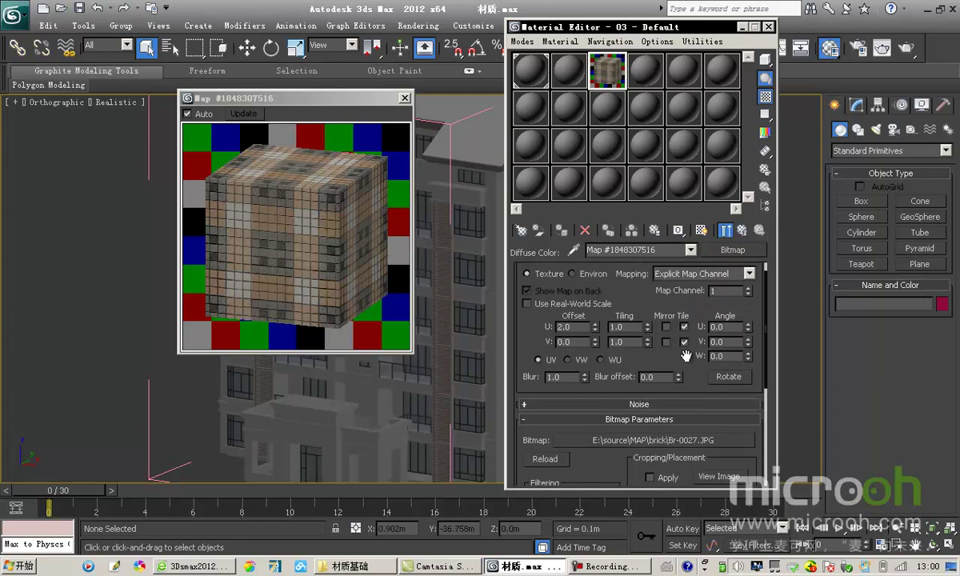
pyautogui.press('Tab')
pyautogui.click(616, 304)
pyautogui.press('Tab')
pyautogui.write('0')
pyautogui.press('Return')
# Try U offsets of 0.72 and 3.5 on the diffuse map and reset the U offset to 0.
pyautogui.doubleClick(565, 328)
pyautogui.click(574, 316)
pyautogui.doubleClick(565, 341)
pyautogui.doubleClick(581, 326)
pyautogui.write('0.72')
pyautogui.press('Return')
pyautogui.moveTo(595, 324); pyautogui.dragTo(593, 117)
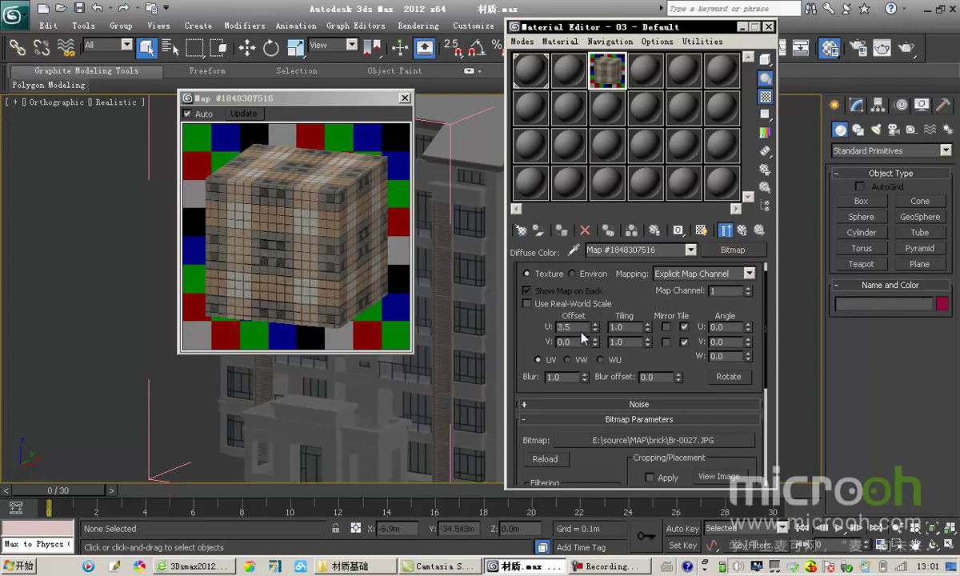
pyautogui.write('0')
pyautogui.press('Return')
# Try a V offset of 2.79 on the diffuse map and reset the V offset to 0.
pyautogui.moveTo(596, 342); pyautogui.dragTo(597, 141)
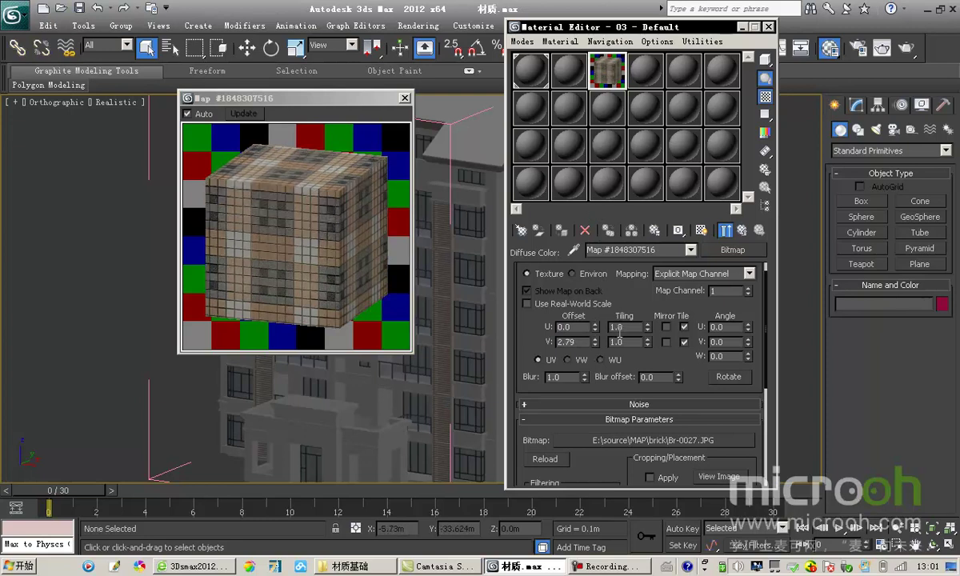
pyautogui.moveTo(596, 343); pyautogui.dragTo(596, 258)
pyautogui.write('0')
pyautogui.press('Return')
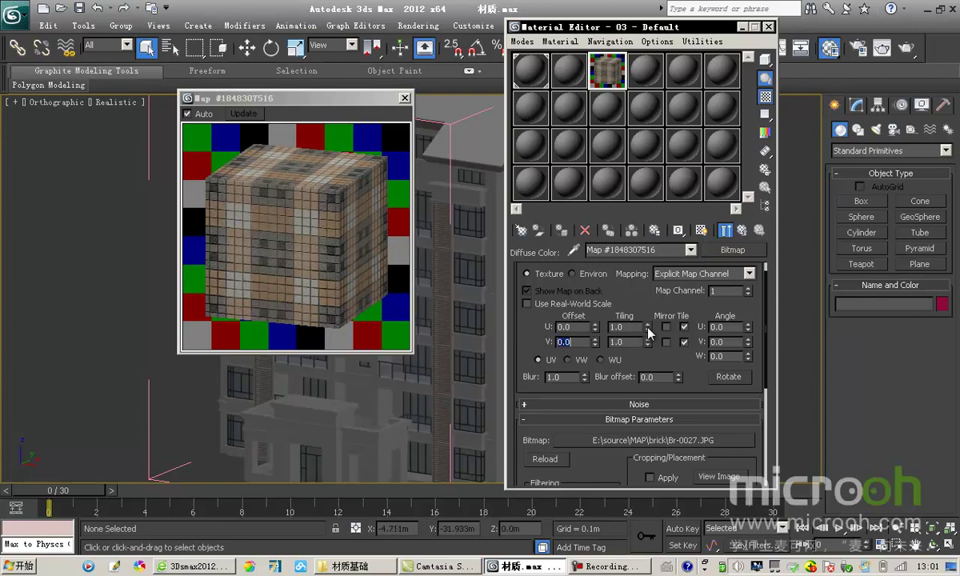
# Try a U tiling of 1.3 and V tilings of 10 and 0.9 on the diffuse map.
pyautogui.moveTo(647, 327)
pyautogui.mouseDown()
pyautogui.moveTo(661, 178)
pyautogui.moveTo(580, 308)
pyautogui.moveTo(612, 298)
pyautogui.moveTo(651, 327)
pyautogui.mouseUp()
pyautogui.press('Tab')
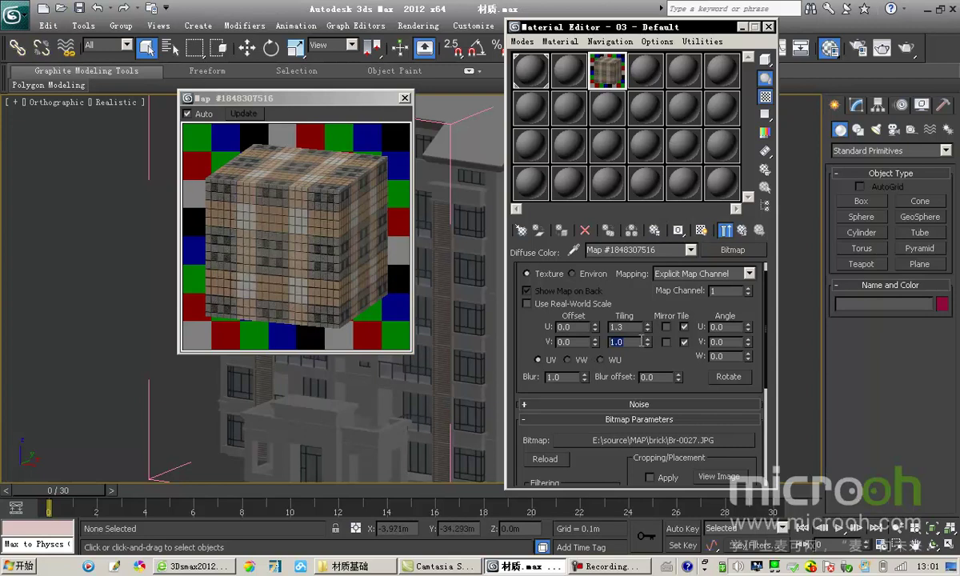
pyautogui.write('10')
pyautogui.press('Return')
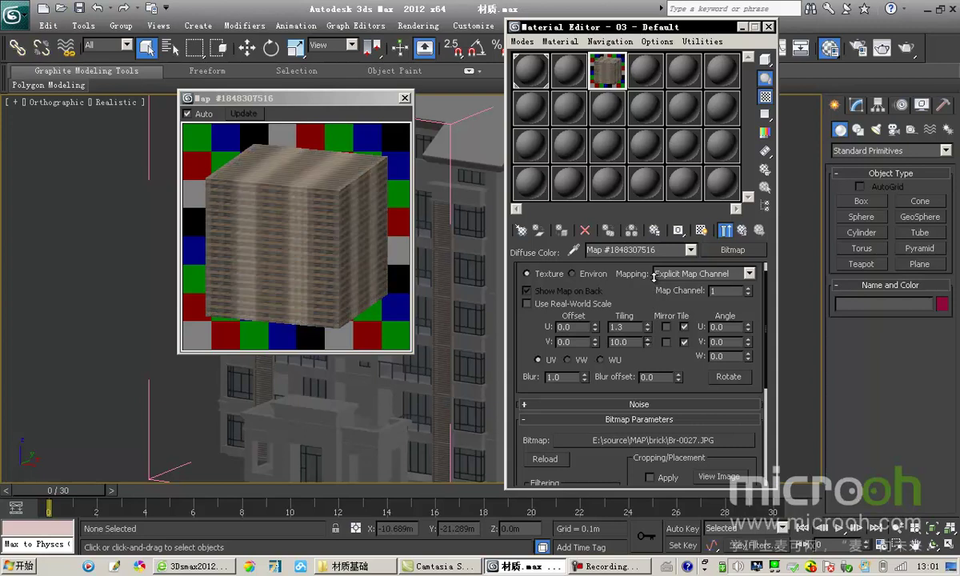
pyautogui.moveTo(648, 340); pyautogui.dragTo(657, 346)
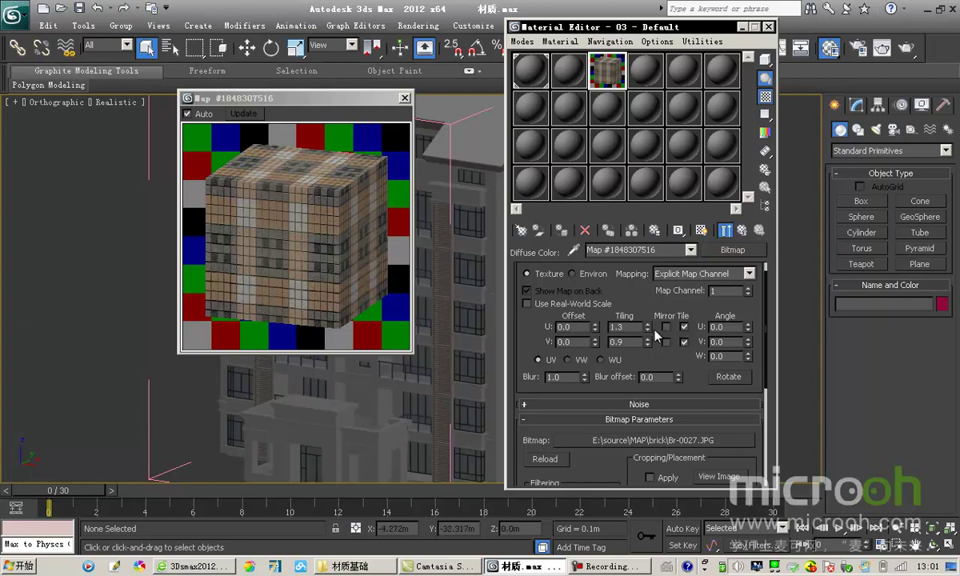
# Try mirroring the diffuse map in U, and leave both Mirror and Tile off for U and V.
pyautogui.click(667, 327)
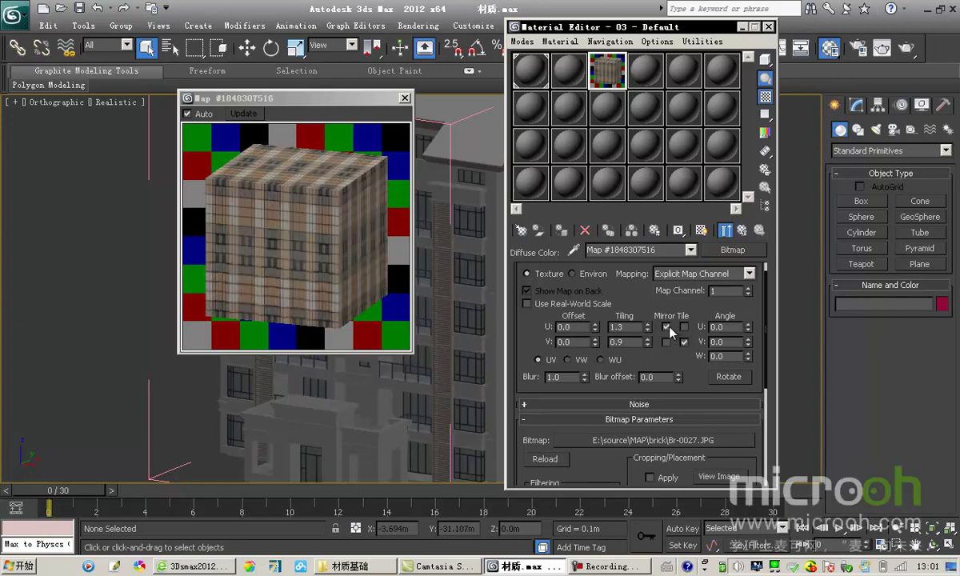
pyautogui.click(668, 328)
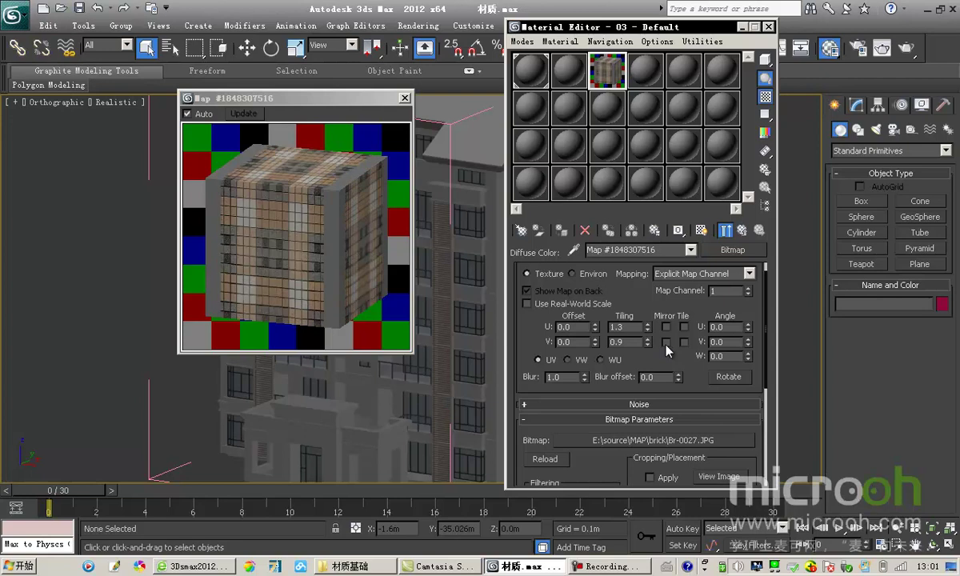
# Set the diffuse map's U and V tiling to 1.0.
pyautogui.scroll(-1, 676, 348)
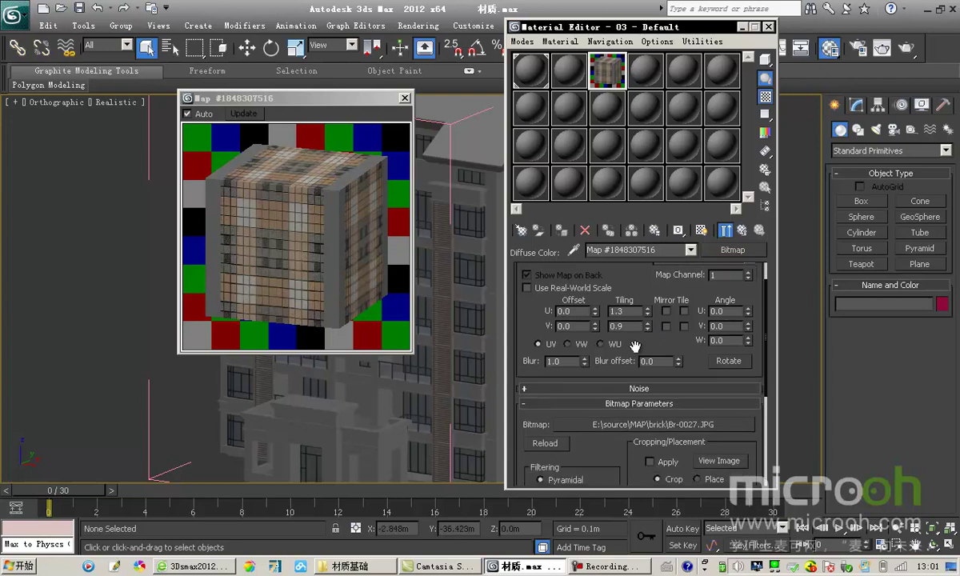
pyautogui.doubleClick(626, 311)
pyautogui.write('10')
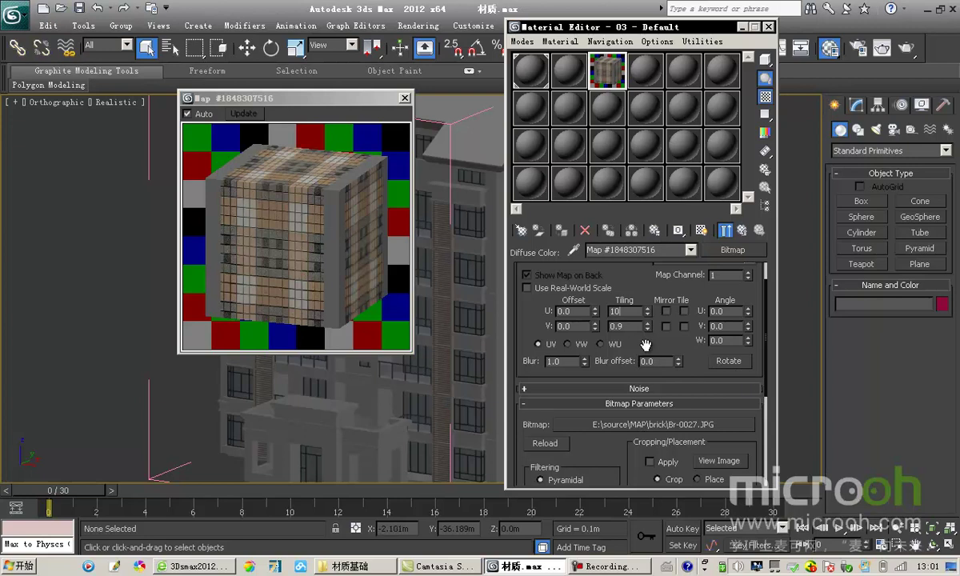
pyautogui.press('BackSpace')
pyautogui.press('Tab')
pyautogui.write('1')
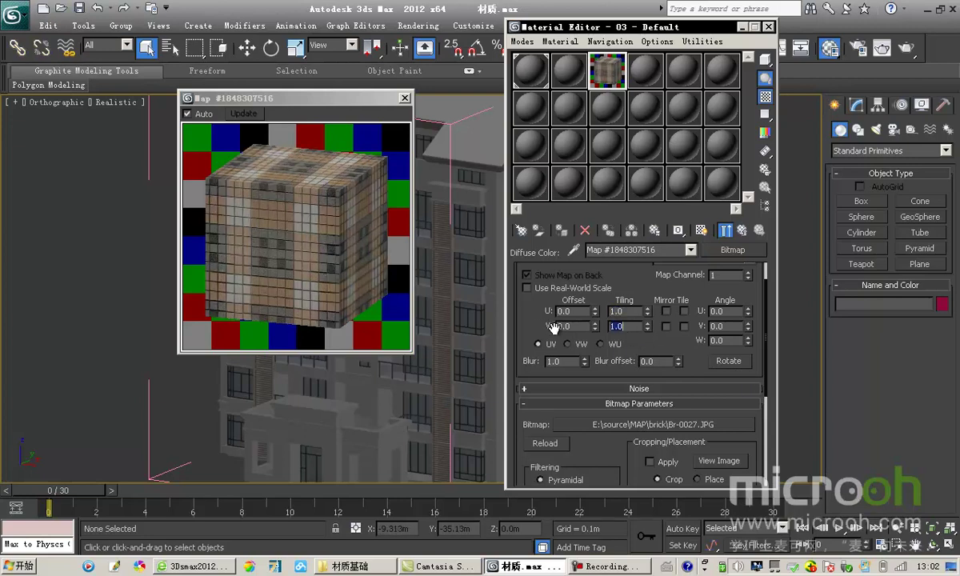
pyautogui.press('Return')
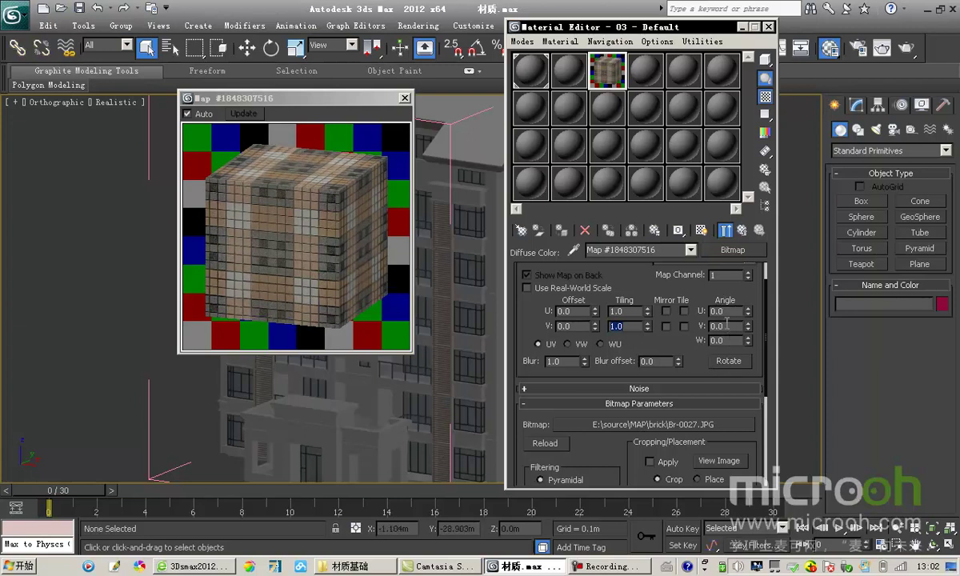
# Try a W angle of 45 on the diffuse map, and set the W angle to 90.
pyautogui.press('Tab')
pyautogui.moveTo(691, 344); pyautogui.dragTo(666, 332)
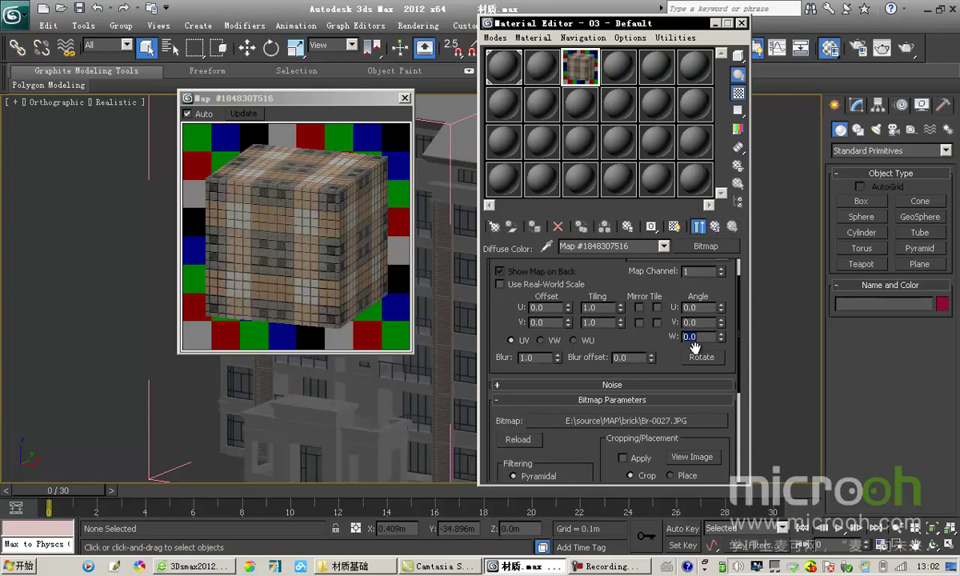
pyautogui.write('45')
pyautogui.press('Return')
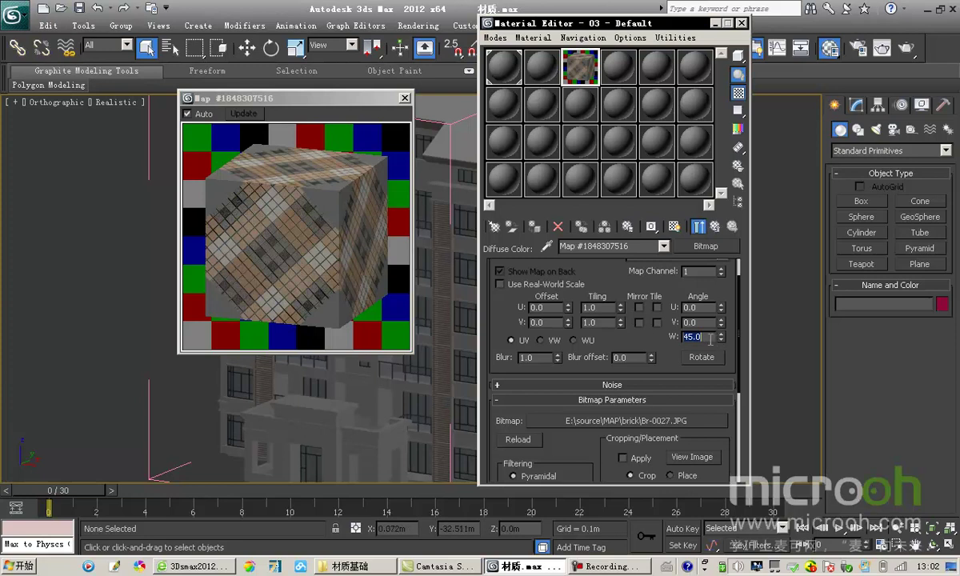
pyautogui.write('90')
pyautogui.press('Return')
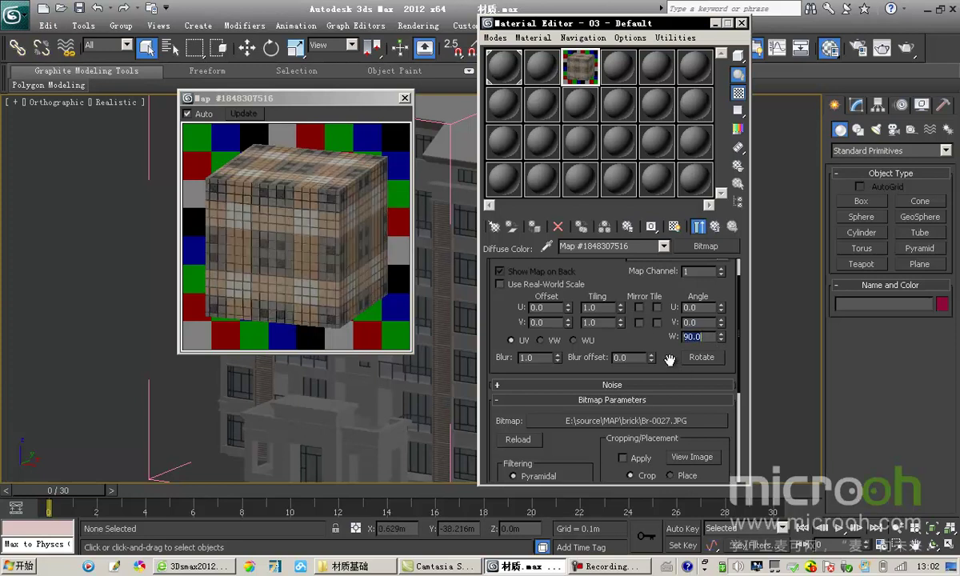
# Try a Blur of 10 on the diffuse map.
pyautogui.moveTo(667, 360); pyautogui.dragTo(669, 299)
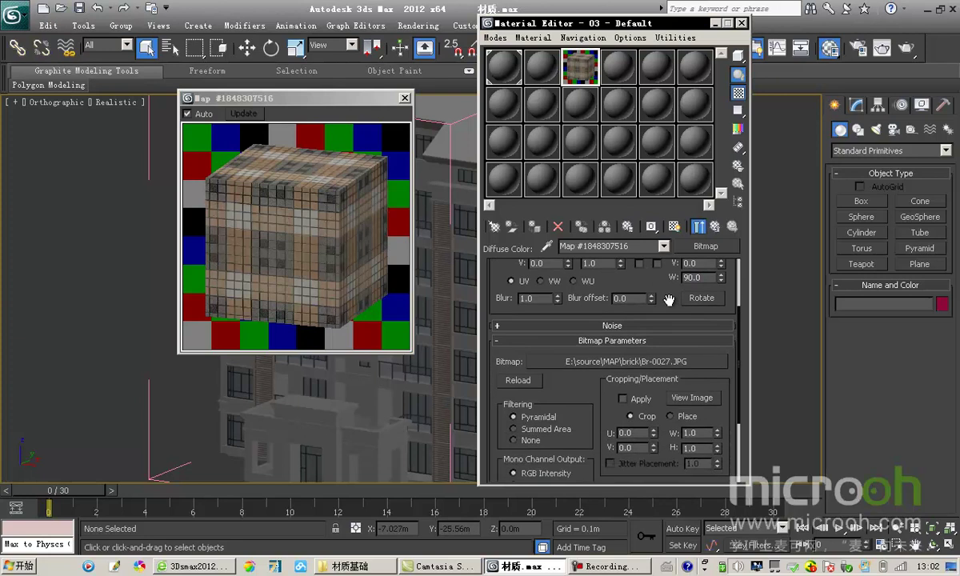
pyautogui.press('Tab')
pyautogui.moveTo(499, 274); pyautogui.dragTo(528, 360)
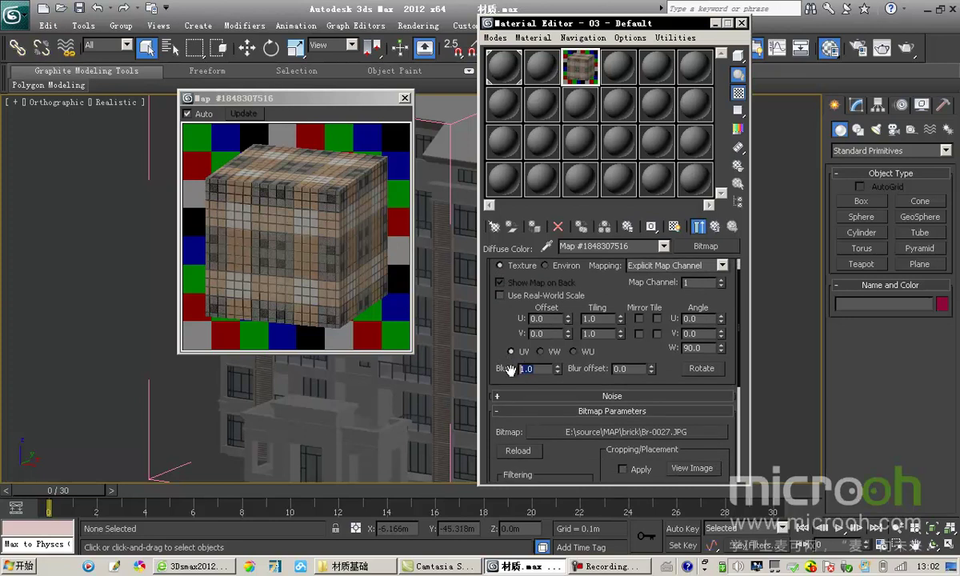
pyautogui.click(497, 327)
pyautogui.moveTo(497, 327); pyautogui.dragTo(498, 320)
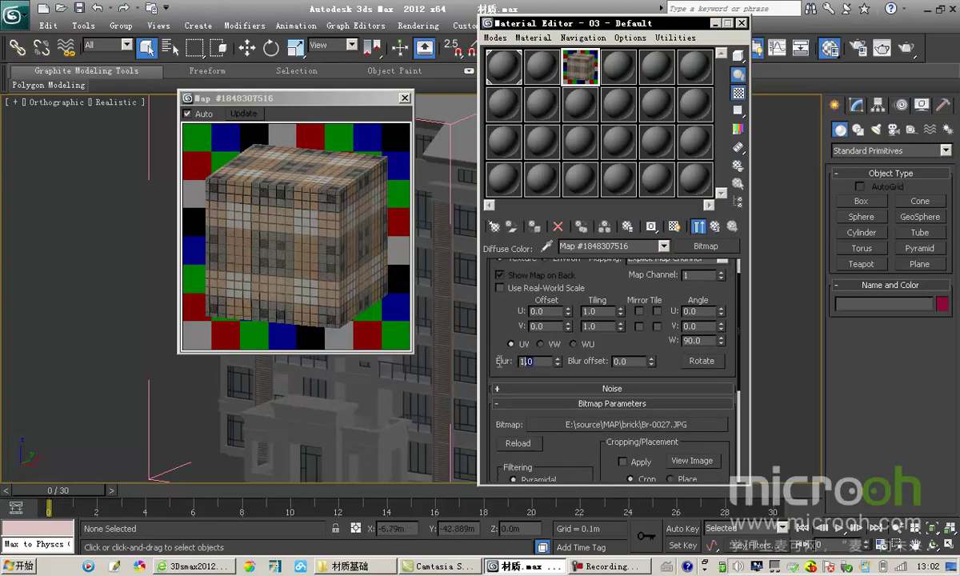
pyautogui.write('10')
pyautogui.press('Return')
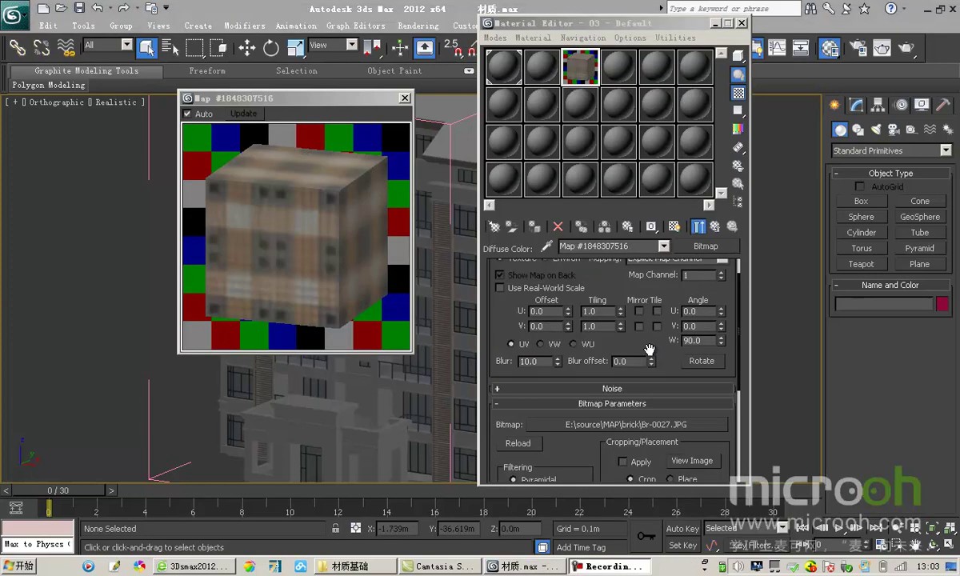
# Try a Blur of 0 on the diffuse map, and reset Blur to 1.0.
pyautogui.doubleClick(544, 361)
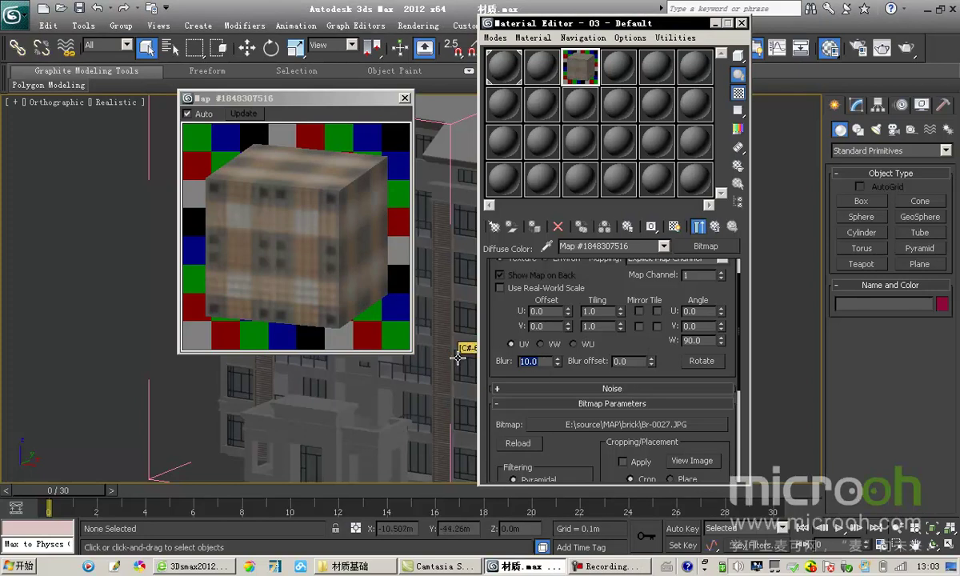
pyautogui.write('0')
pyautogui.press('Return')
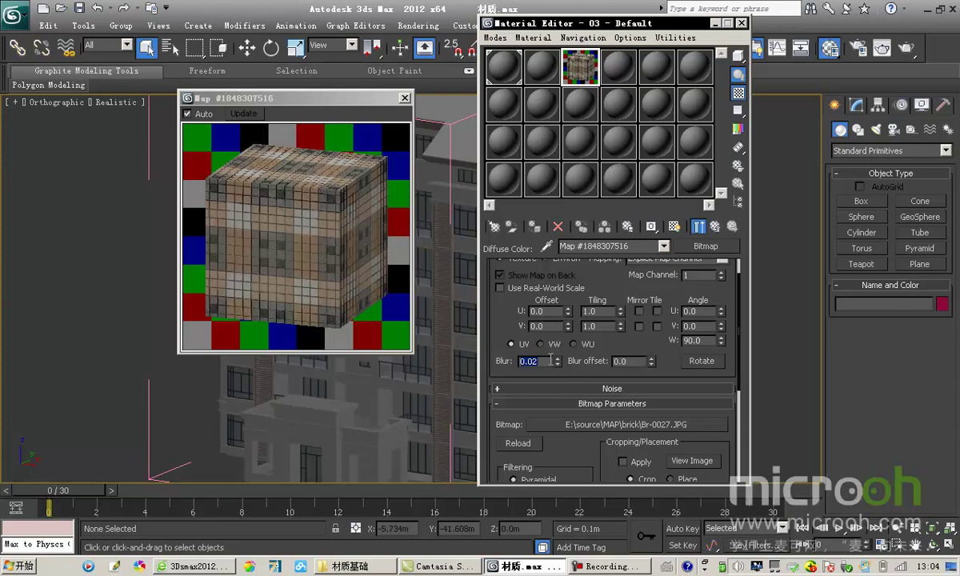
pyautogui.write('1')
pyautogui.press('Return')
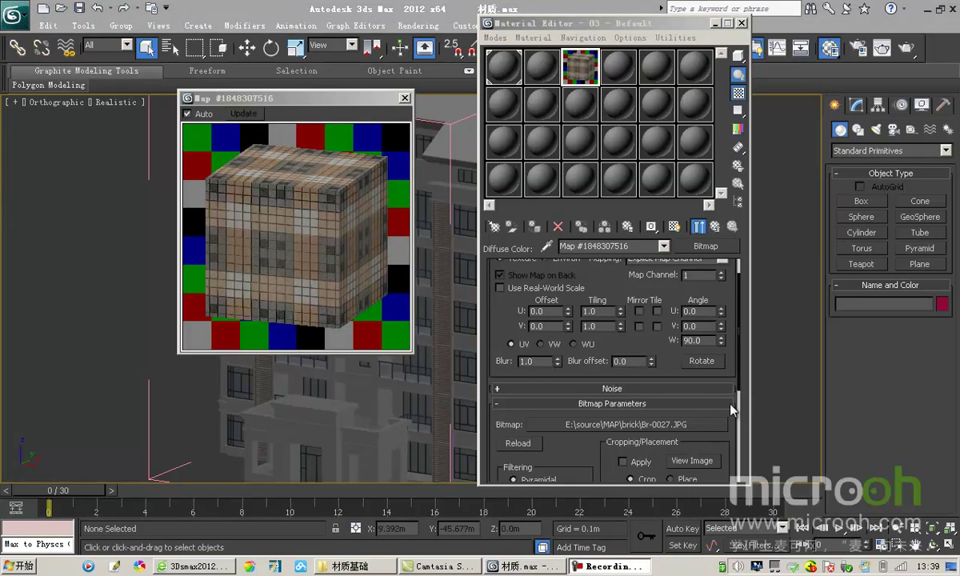
# View the Br-0027.JPG bitmap and frame a central crop region at about U 0.156, V 0.152, W 0.691, H 0.699.
pyautogui.scroll(-3, 659, 373)
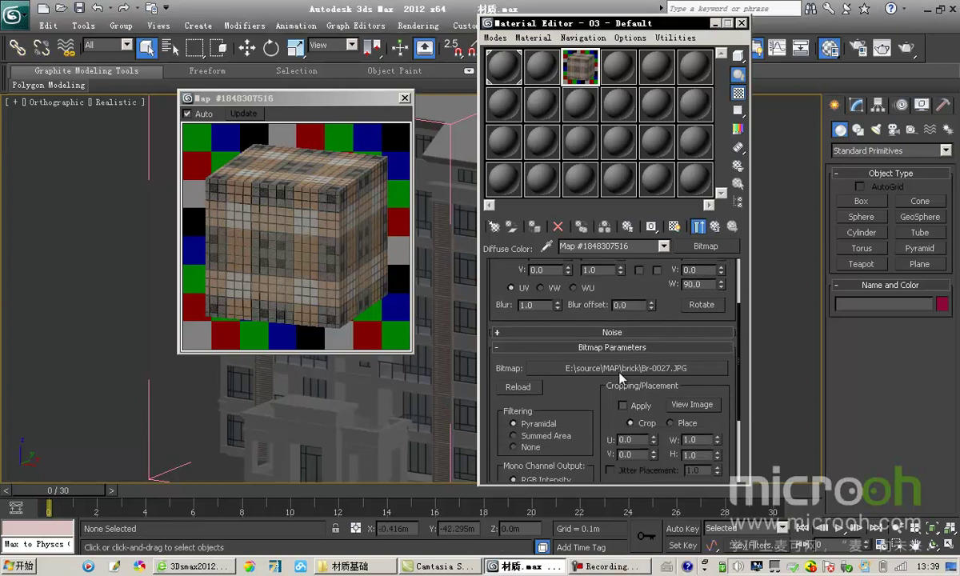
pyautogui.click(691, 405)
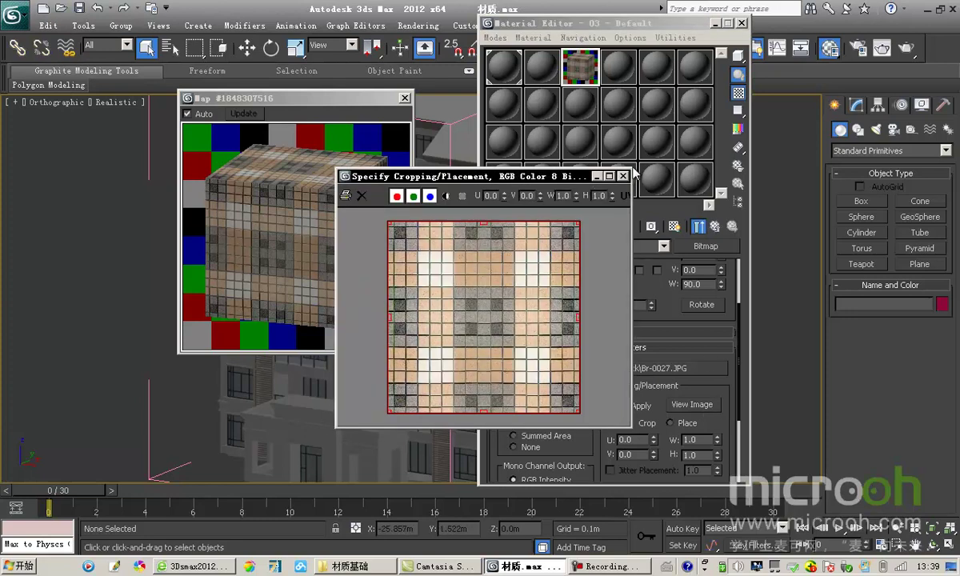
pyautogui.moveTo(506, 180); pyautogui.dragTo(634, 171)
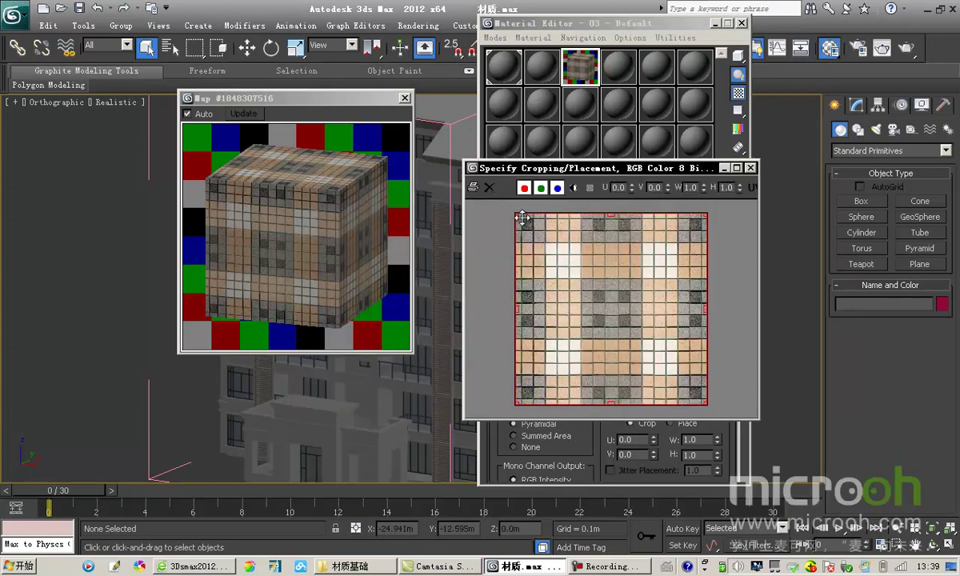
pyautogui.moveTo(517, 222); pyautogui.dragTo(576, 272)
pyautogui.moveTo(637, 355); pyautogui.dragTo(608, 326)
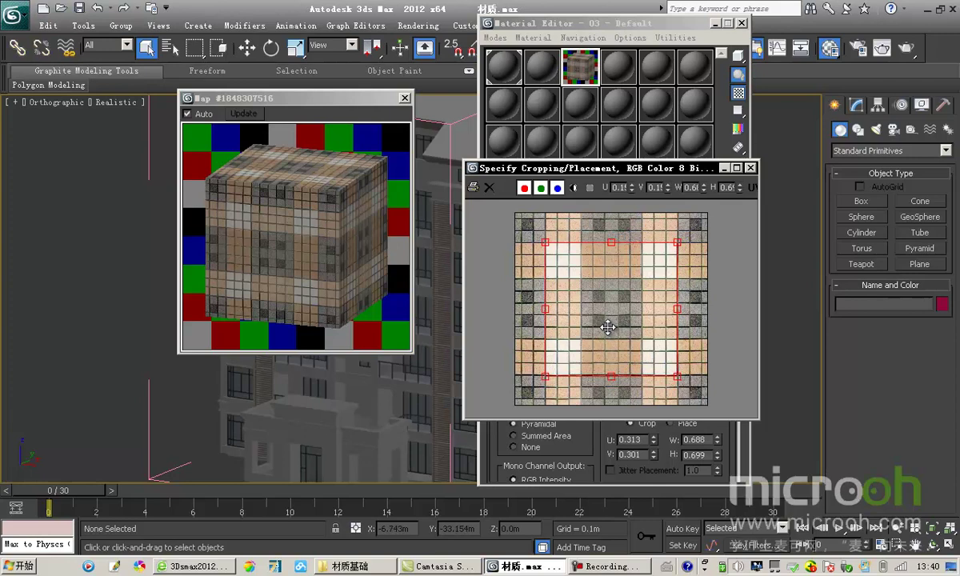
pyautogui.moveTo(677, 376); pyautogui.dragTo(677, 377)
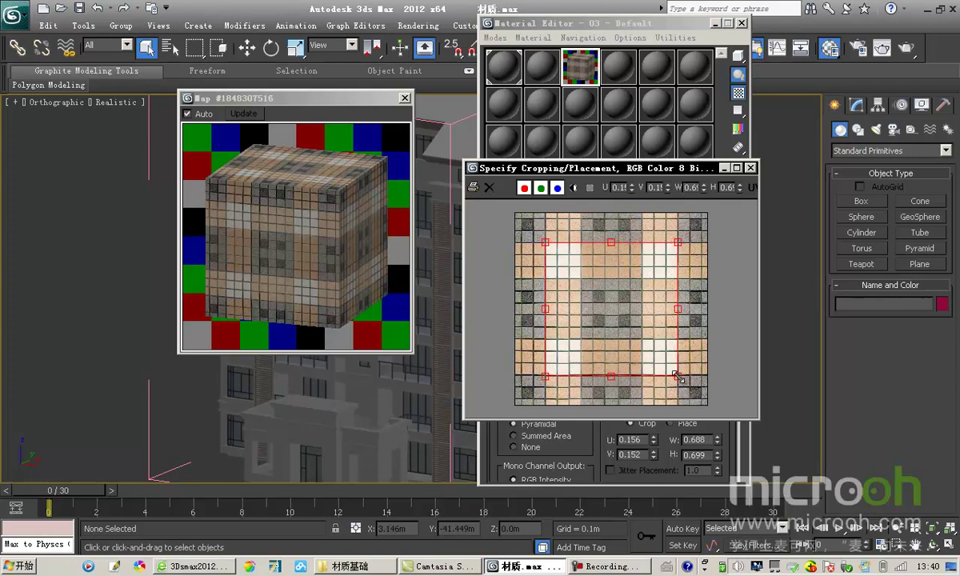
pyautogui.click(751, 169)
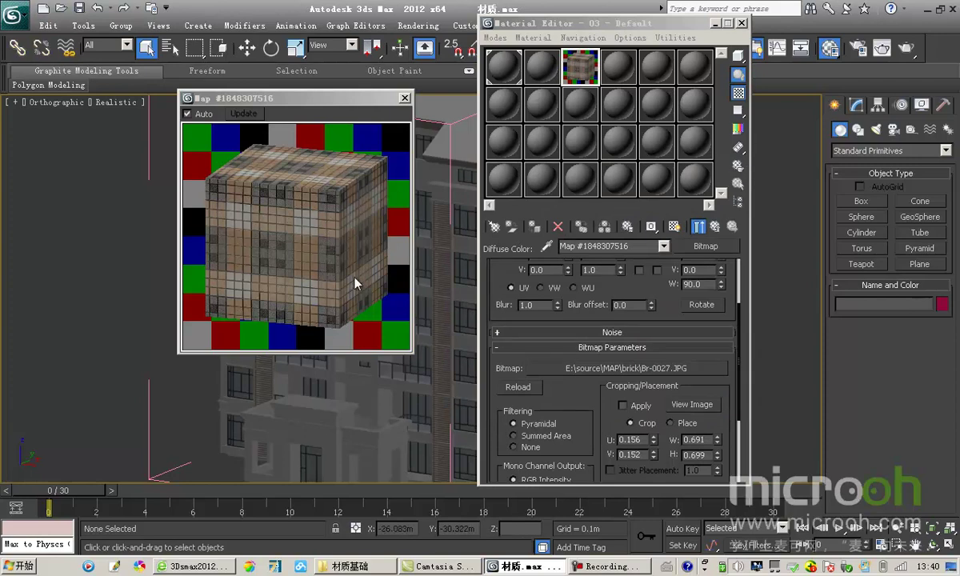
# Try applying the crop to the diffuse bitmap, check the crop region in the image view, and turn the crop off.
pyautogui.click(624, 409)
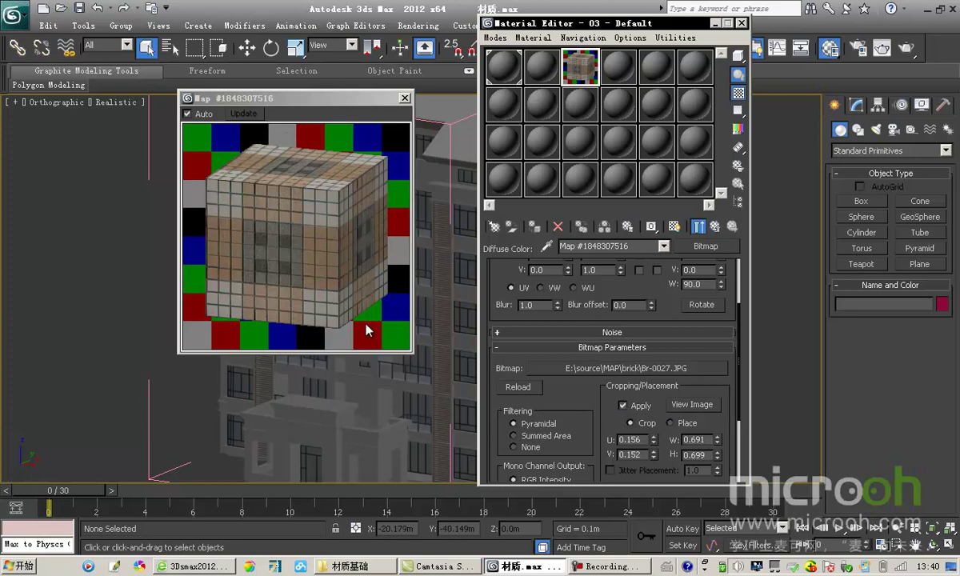
pyautogui.click(691, 404)
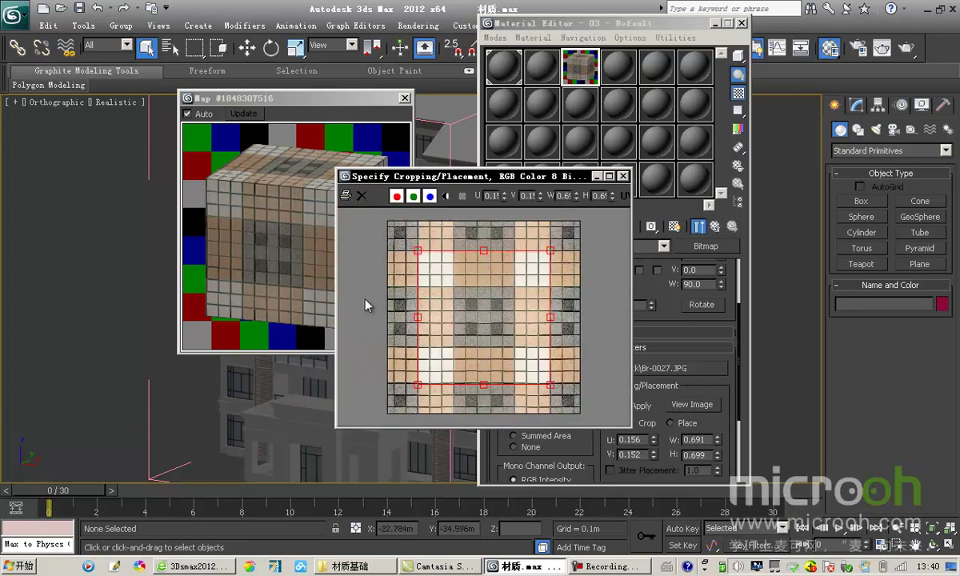
pyautogui.click(623, 176)
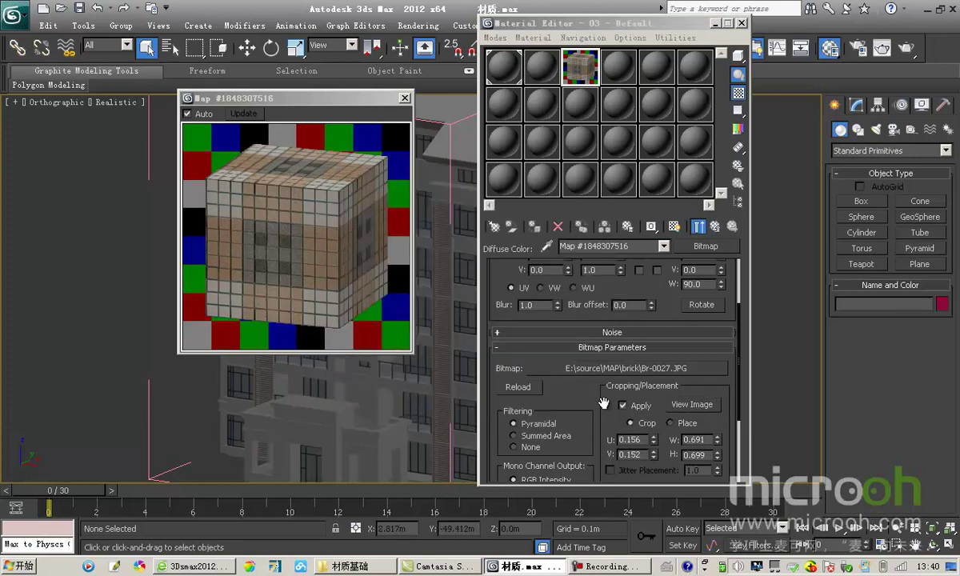
pyautogui.click(624, 407)
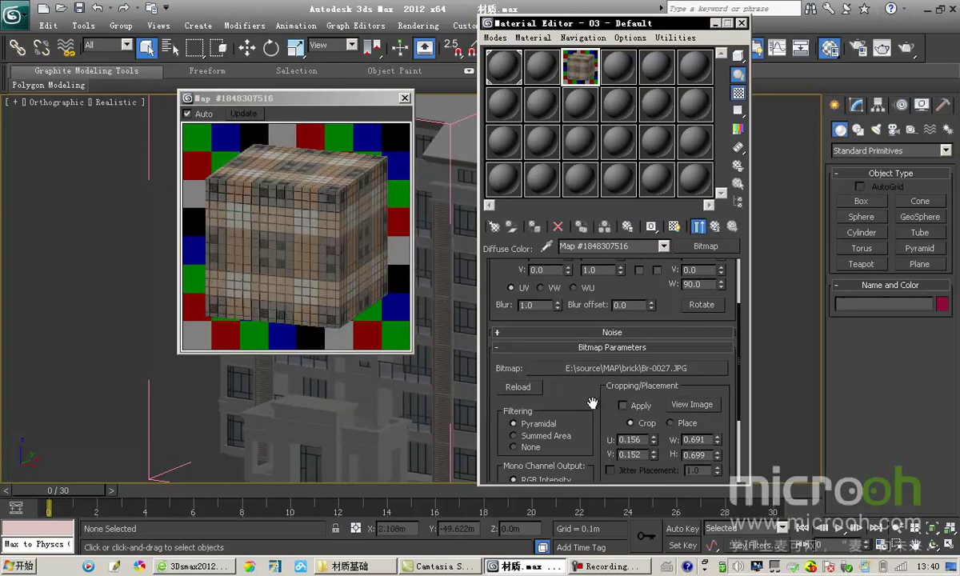
# Expand the diffuse map's Output settings below its bitmap parameters.
pyautogui.moveTo(592, 402); pyautogui.dragTo(693, 336)
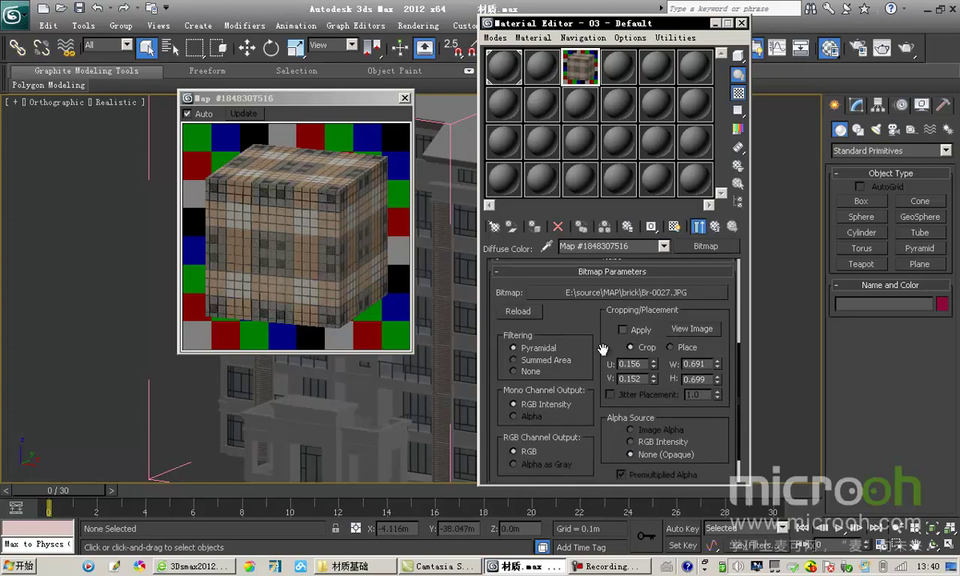
pyautogui.scroll(-2, 604, 346)
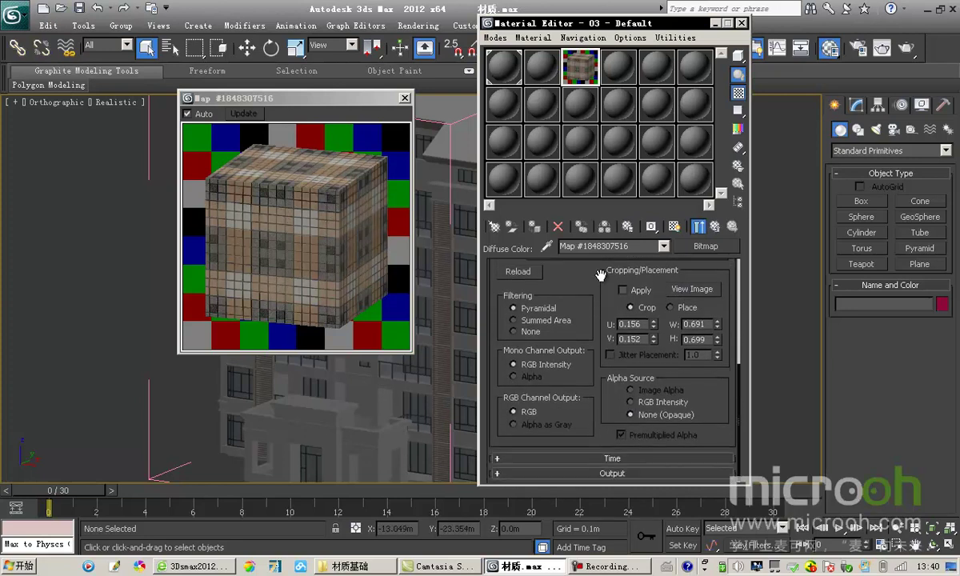
pyautogui.click(612, 474)
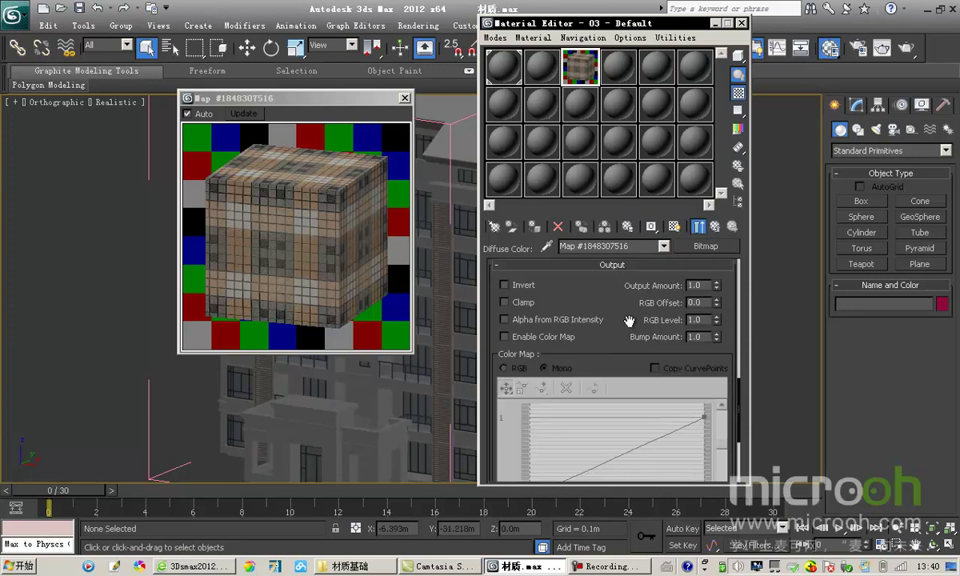
pyautogui.scroll(-1, 631, 321)
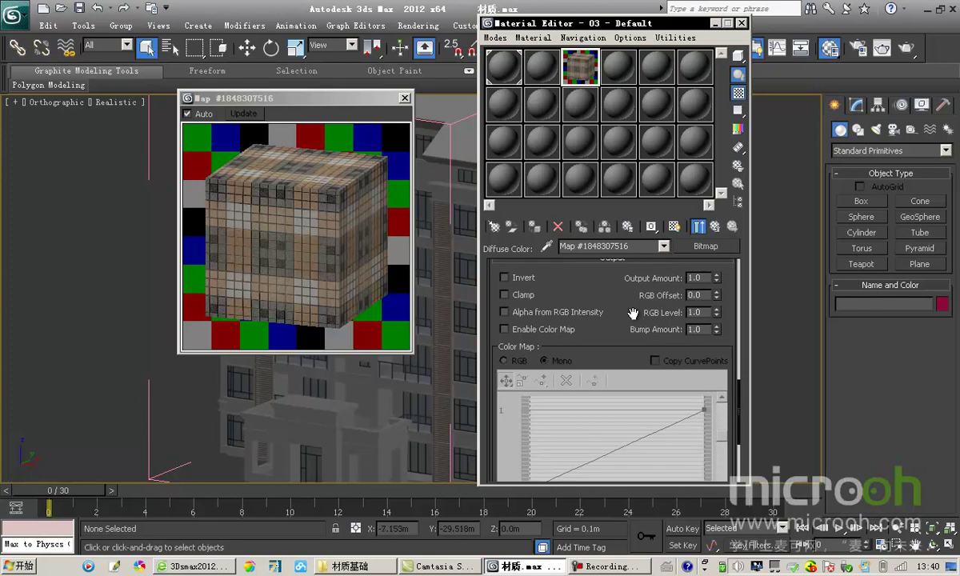
# Try a higher RGB Level and one of 0.5 on the diffuse map, and reset RGB Level to 1.0.
pyautogui.click(707, 313)
pyautogui.press('Return')
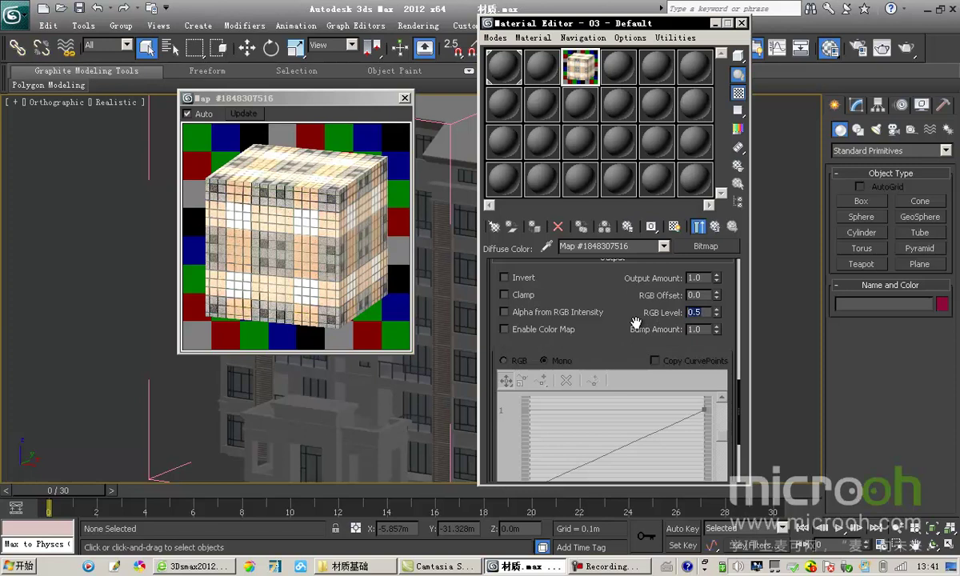
pyautogui.press('Return')
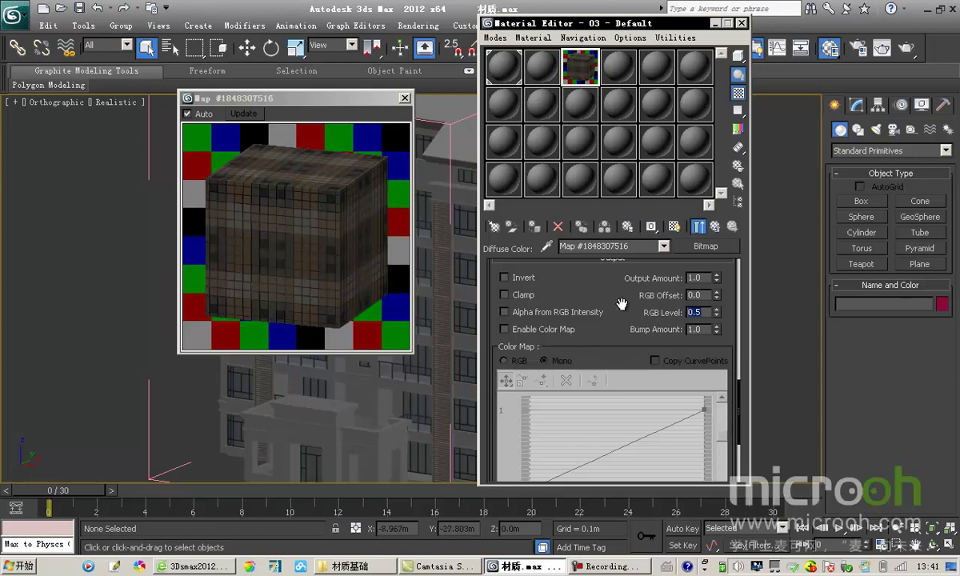
pyautogui.scroll(2, 628, 306)
pyautogui.scroll(-2, 609, 328)
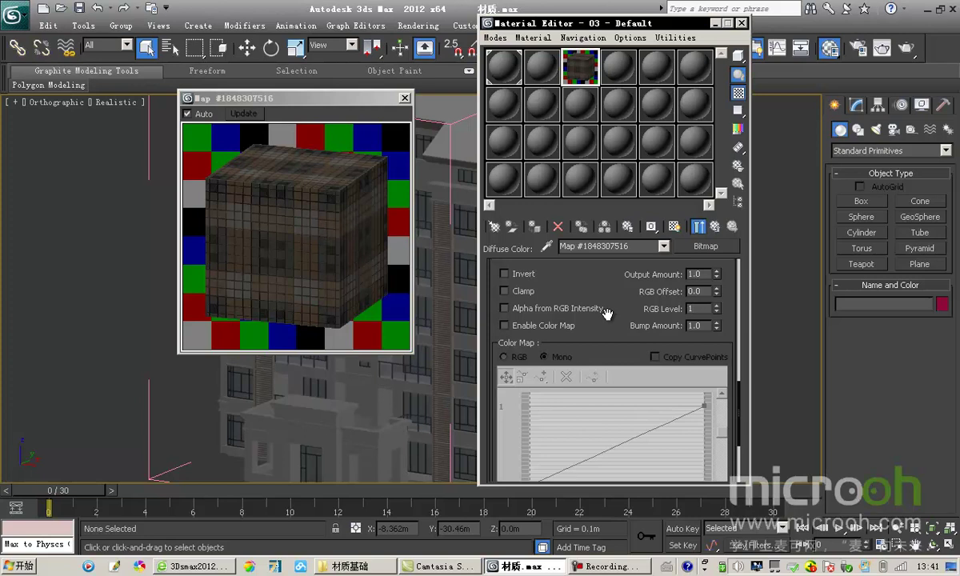
pyautogui.write('1')
pyautogui.press('Return')
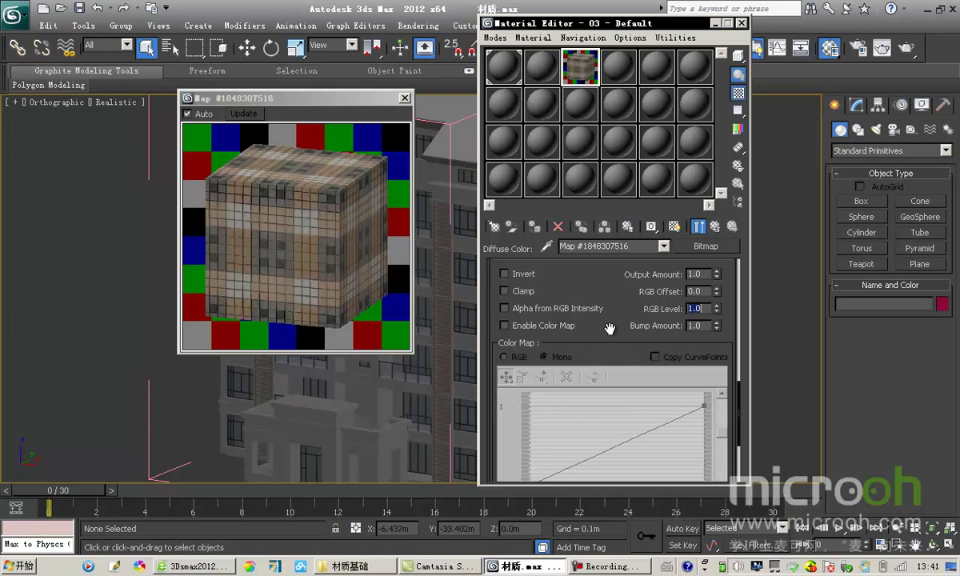
# Enable the diffuse map's Color Map and raise the curve's end point to about 1.16.
pyautogui.scroll(-1, 605, 313)
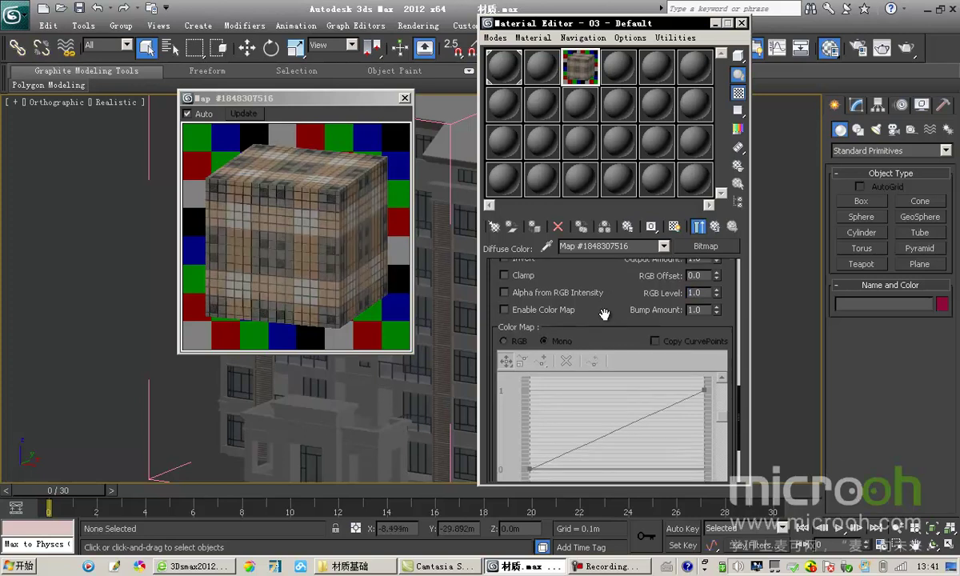
pyautogui.click(505, 310)
pyautogui.scroll(-3, 608, 336)
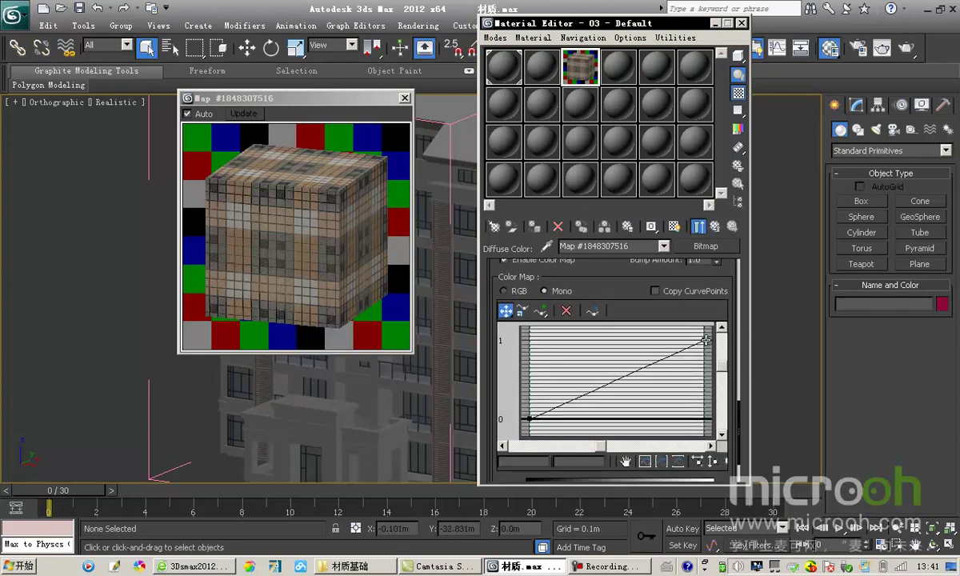
pyautogui.moveTo(705, 340); pyautogui.dragTo(707, 332)
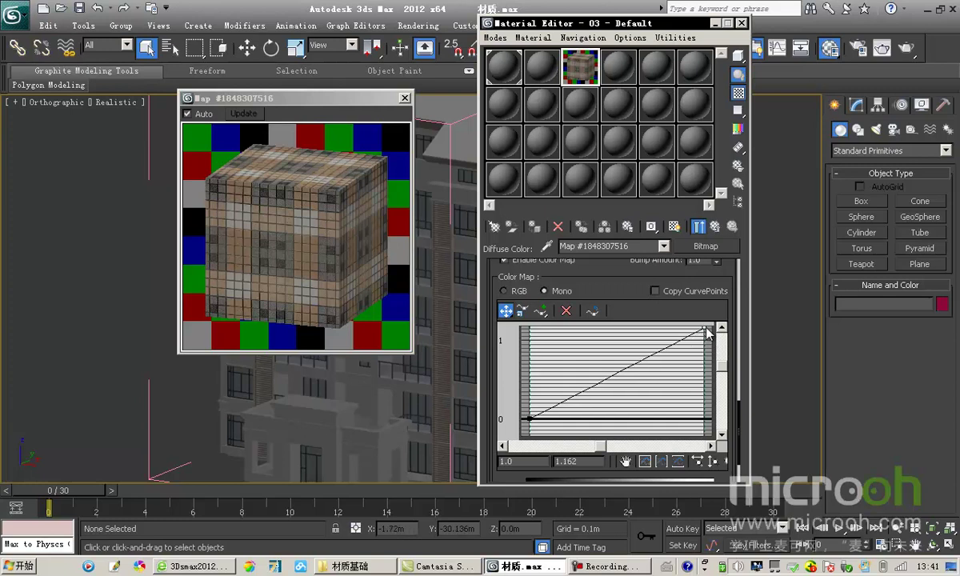
# Try lowering the Color Map curve's end point below 1, and bring it back to about 1.
pyautogui.scroll(3, 645, 337)
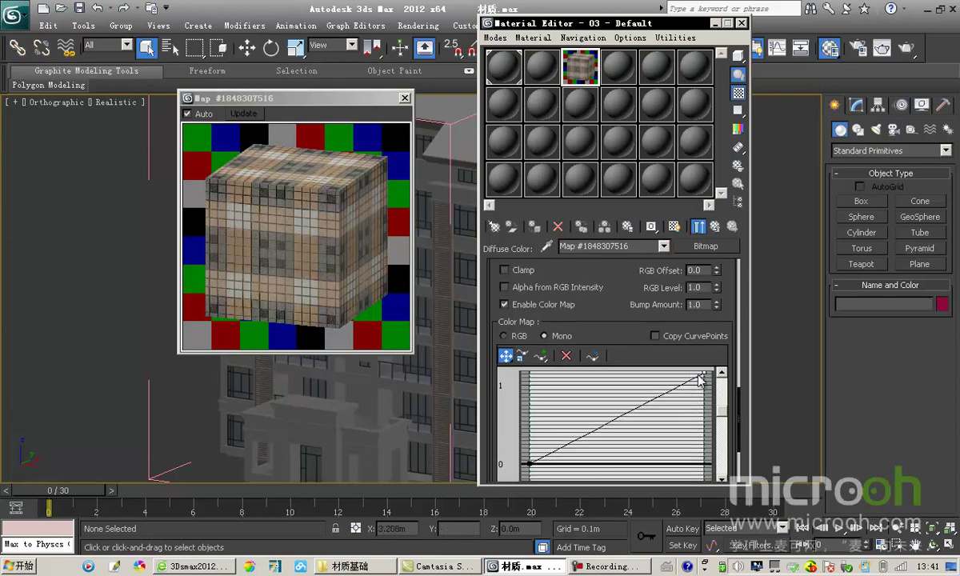
pyautogui.scroll(3, 723, 409)
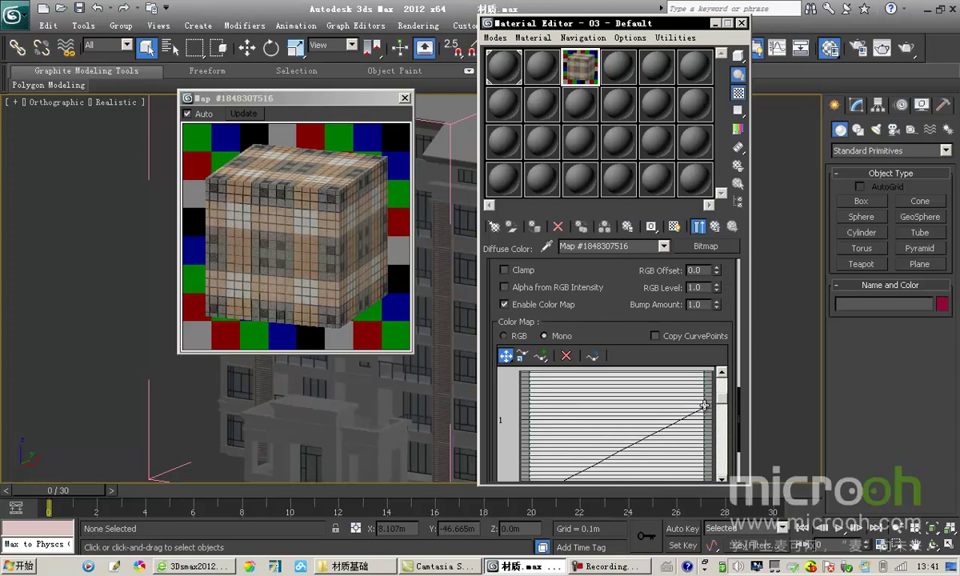
pyautogui.moveTo(705, 389); pyautogui.dragTo(706, 412)
pyautogui.scroll(-1, 707, 454)
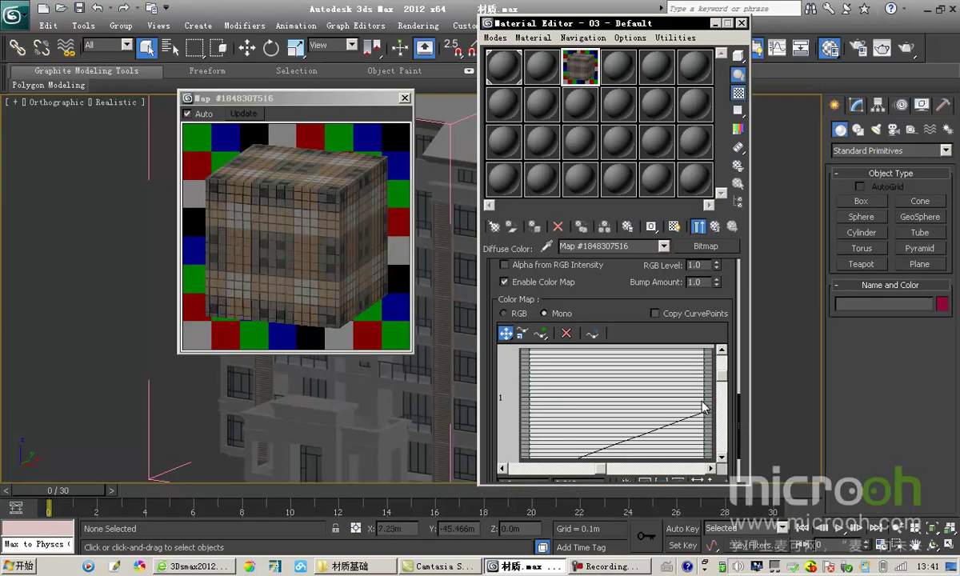
pyautogui.moveTo(704, 410); pyautogui.dragTo(699, 393)
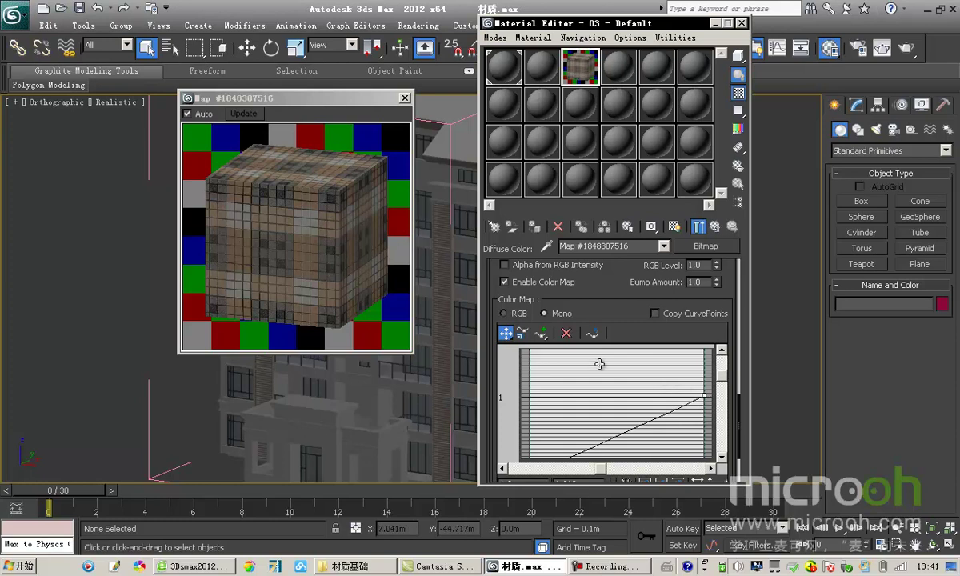
# Switch the Color Map to RGB and try shifting the end points of the individual color channel curves.
pyautogui.click(503, 314)
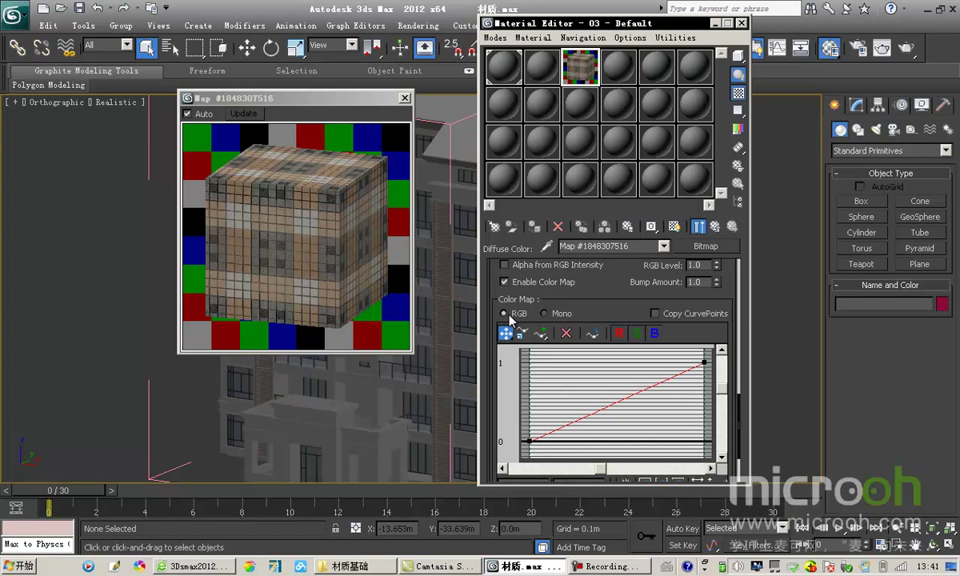
pyautogui.click(622, 336)
pyautogui.moveTo(704, 363)
pyautogui.mouseDown()
pyautogui.moveTo(703, 404)
pyautogui.moveTo(704, 360)
pyautogui.mouseUp()
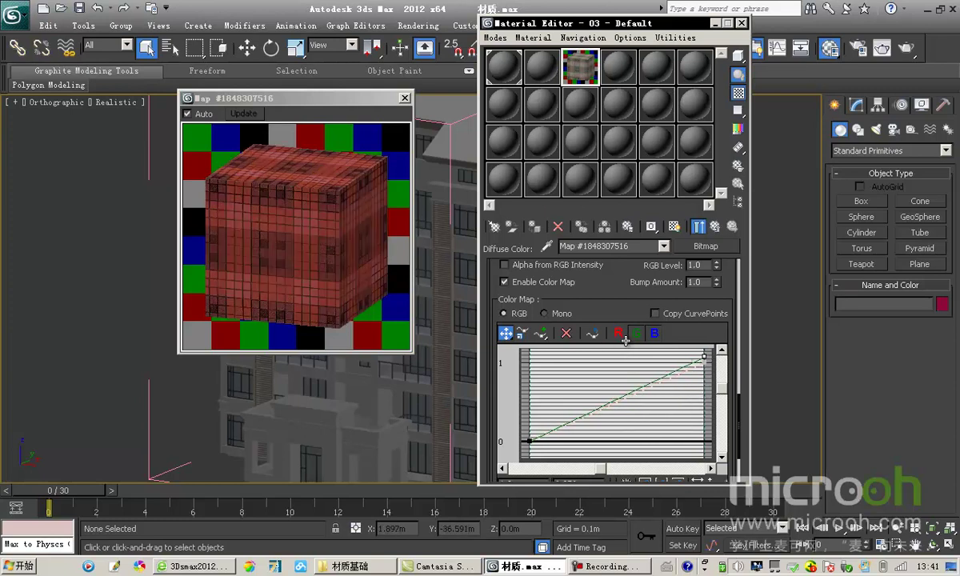
pyautogui.moveTo(705, 356); pyautogui.dragTo(706, 381)
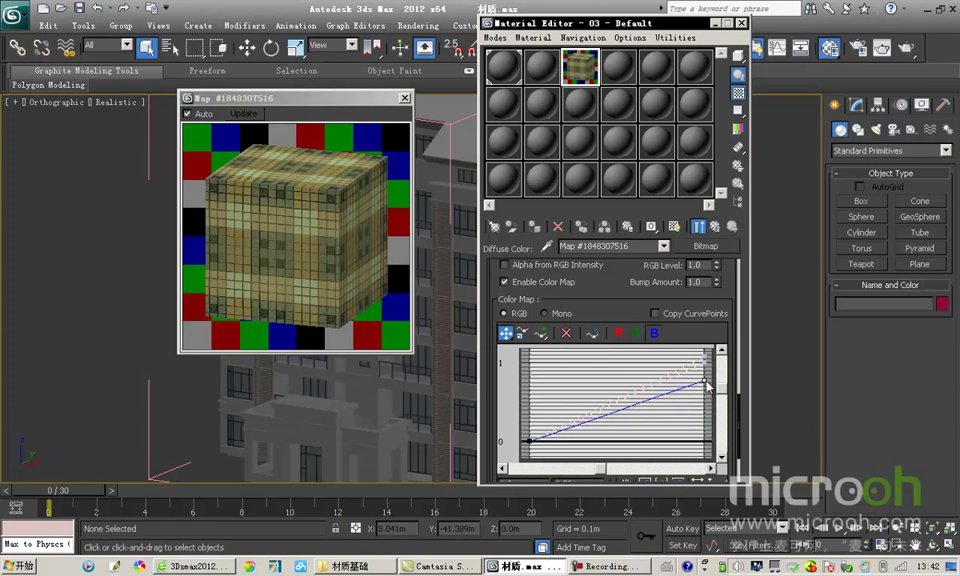
pyautogui.click(652, 333)
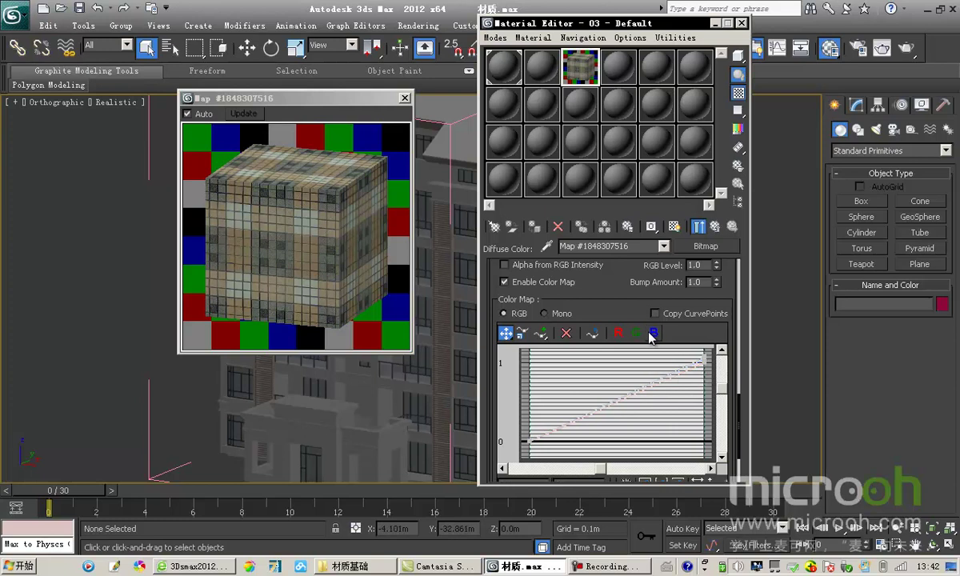
# Raise the blue curve's end point slightly above 1, make it Bezier-Corner, and pull its handle to bend the curve.
pyautogui.moveTo(703, 358)
pyautogui.mouseDown()
pyautogui.moveTo(703, 381)
pyautogui.moveTo(705, 354)
pyautogui.mouseUp()
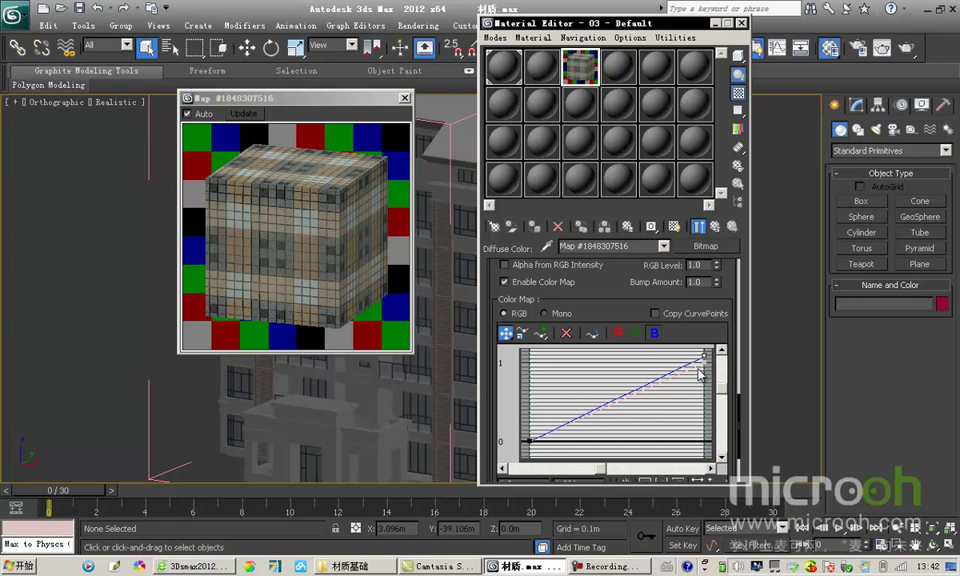
pyautogui.rightClick(704, 357)
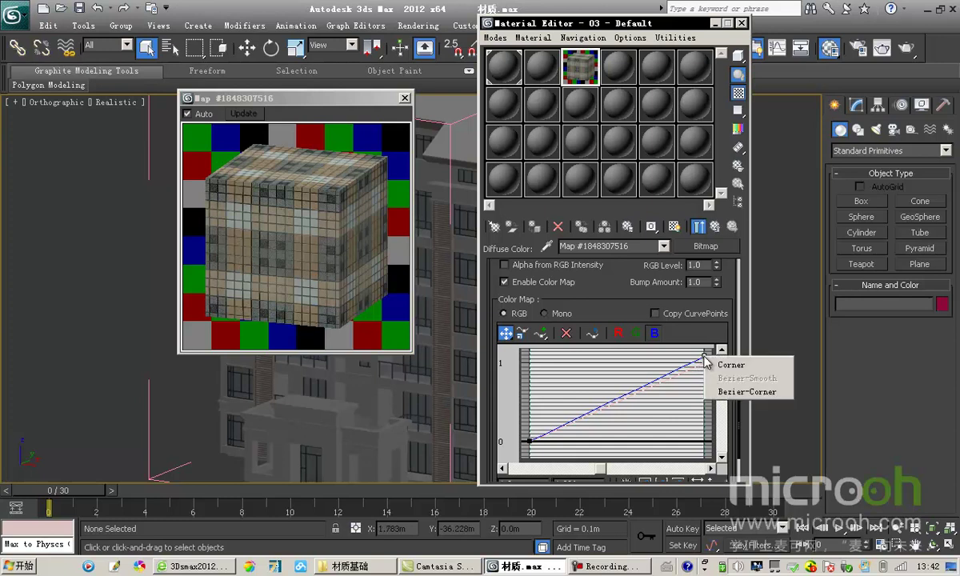
pyautogui.click(747, 392)
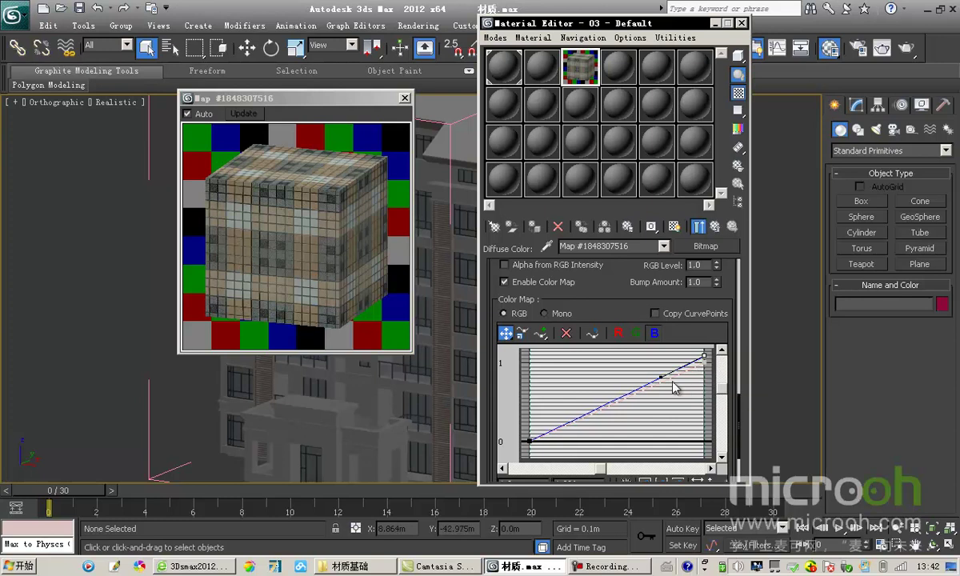
pyautogui.moveTo(662, 379); pyautogui.dragTo(634, 393)
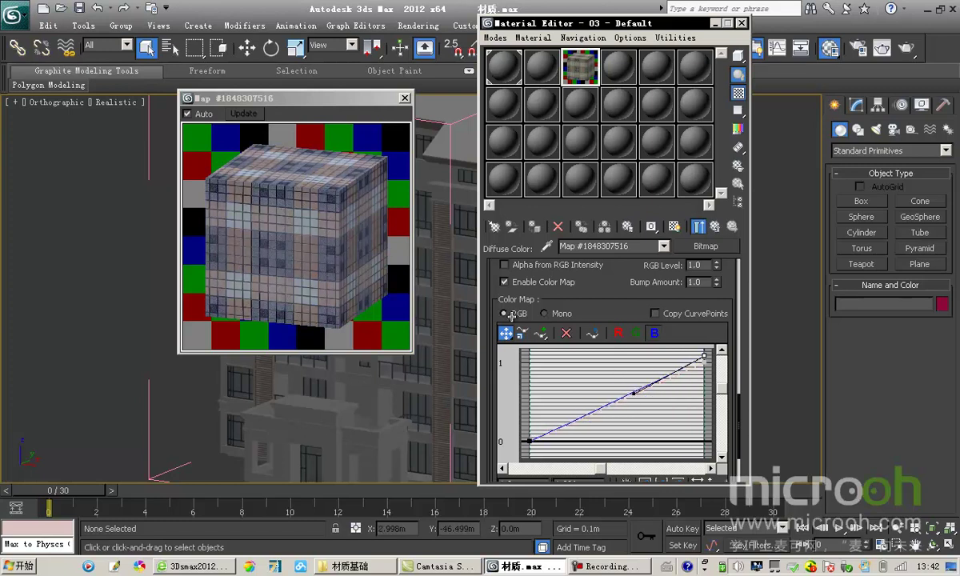
# Disable the diffuse map's Color Map and return to the parent material's basic parameters.
pyautogui.scroll(3, 510, 320)
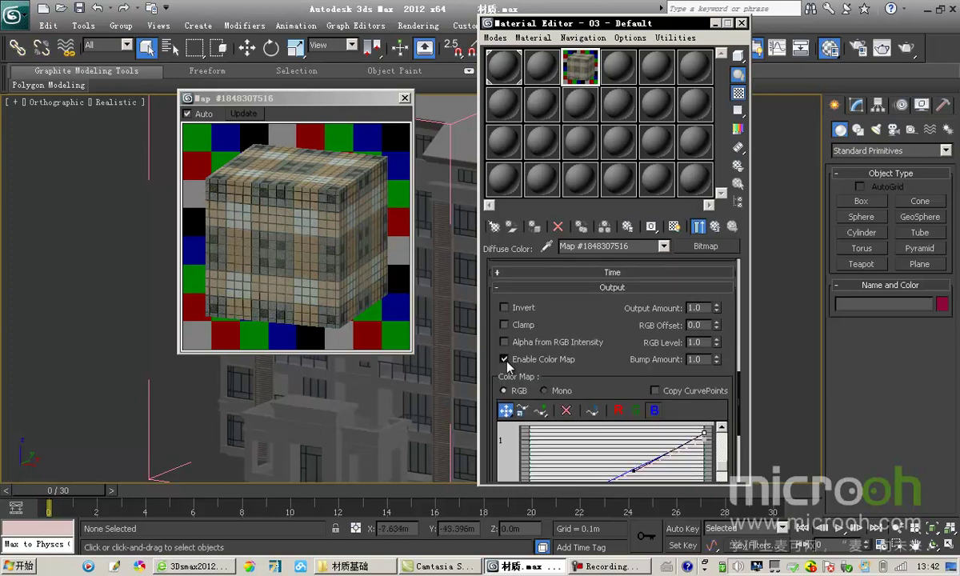
pyautogui.click(504, 359)
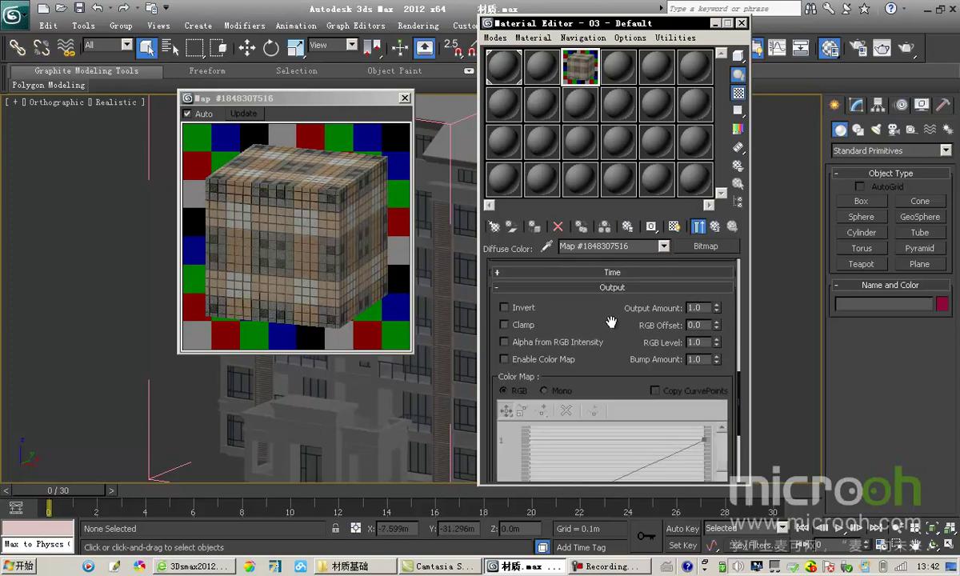
pyautogui.moveTo(608, 320); pyautogui.dragTo(612, 351)
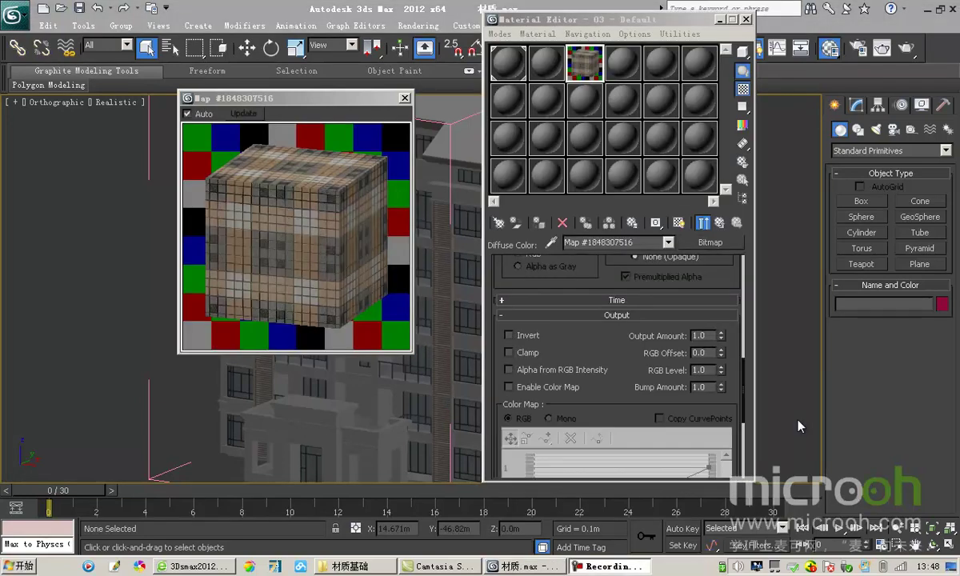
pyautogui.moveTo(716, 275); pyautogui.dragTo(709, 465)
pyautogui.moveTo(604, 309); pyautogui.dragTo(625, 492)
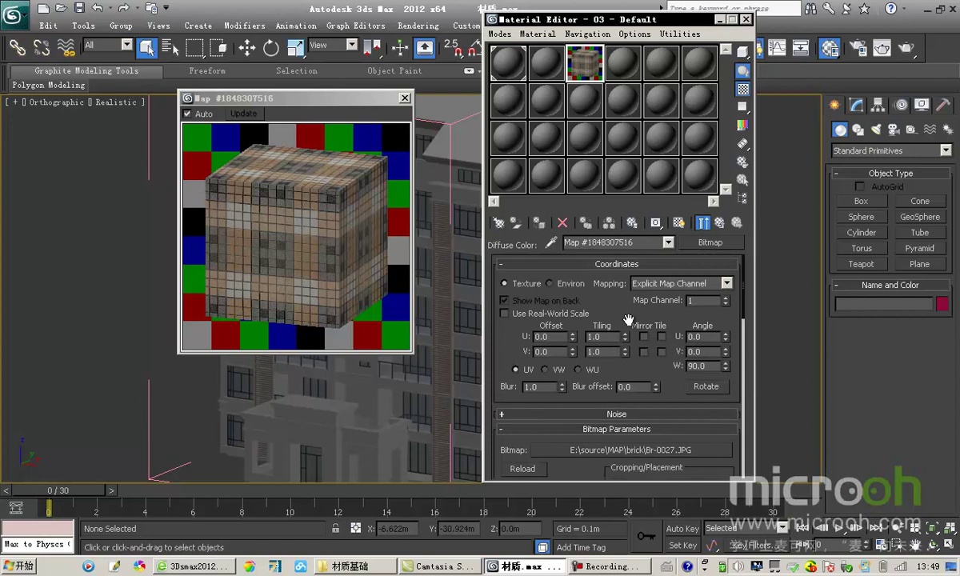
pyautogui.click(719, 224)
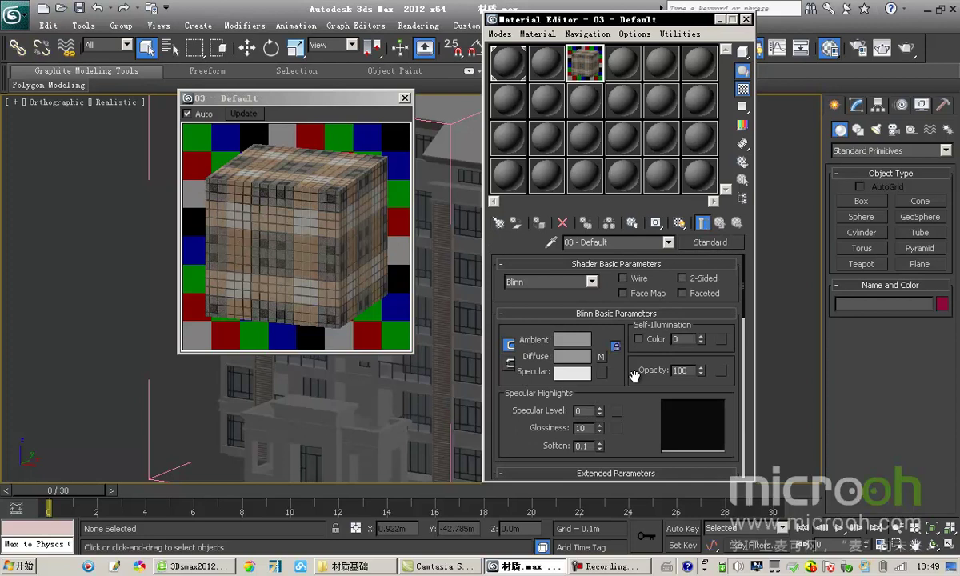
# Set the material's shader to Phong.
pyautogui.click(592, 282)
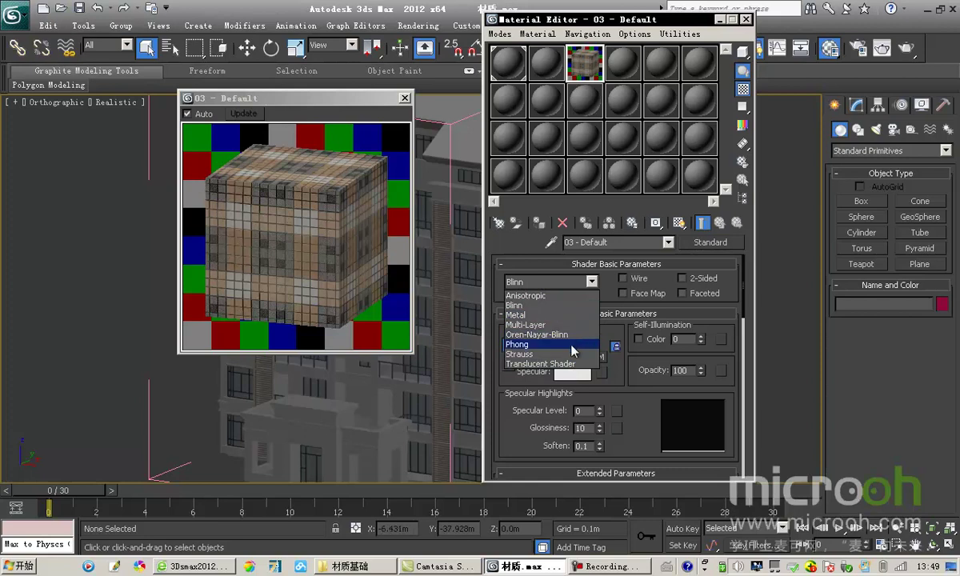
pyautogui.click(520, 345)
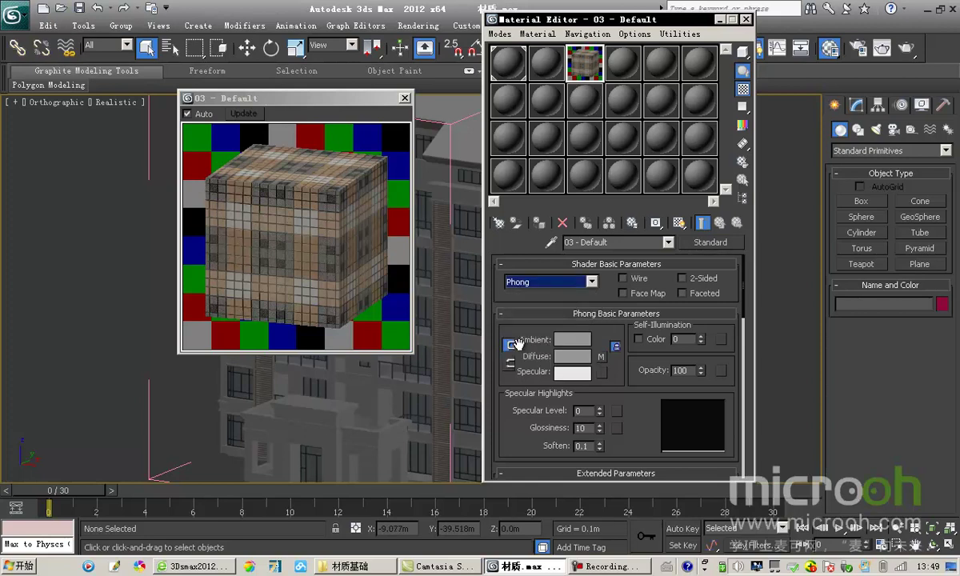
pyautogui.moveTo(549, 300); pyautogui.dragTo(549, 293)
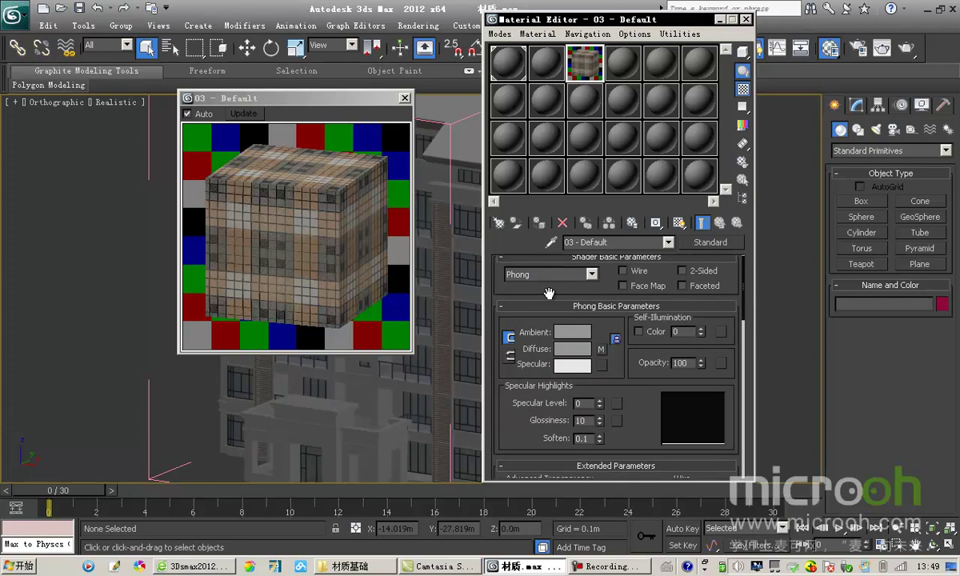
pyautogui.moveTo(549, 293); pyautogui.dragTo(549, 305)
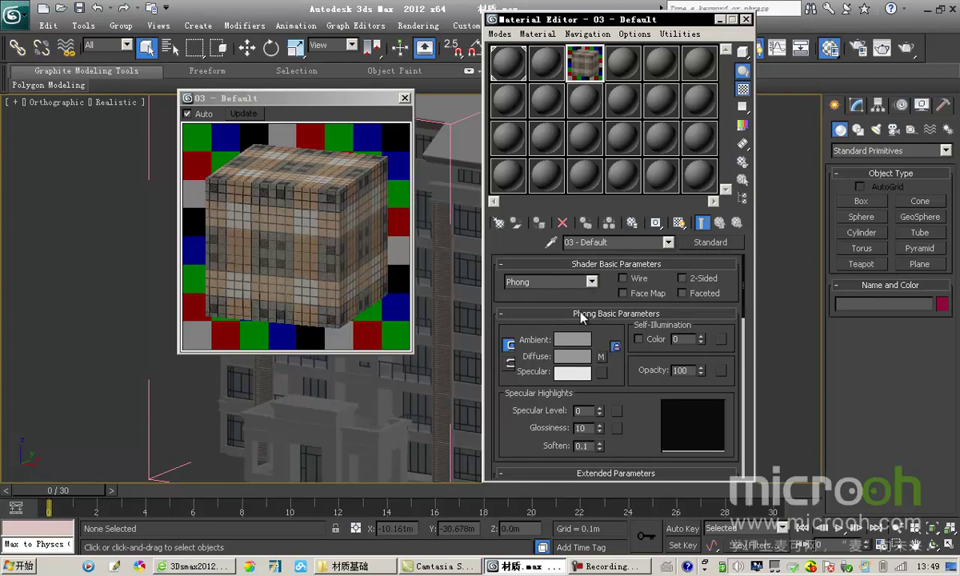
# Change the material's preview sample from a cube to a sphere and reposition the enlarged preview window slightly.
pyautogui.moveTo(607, 338)
pyautogui.mouseDown()
pyautogui.moveTo(608, 289)
pyautogui.moveTo(610, 318)
pyautogui.mouseUp()
pyautogui.moveTo(743, 51); pyautogui.dragTo(710, 53)
pyautogui.moveTo(330, 99); pyautogui.dragTo(343, 95)
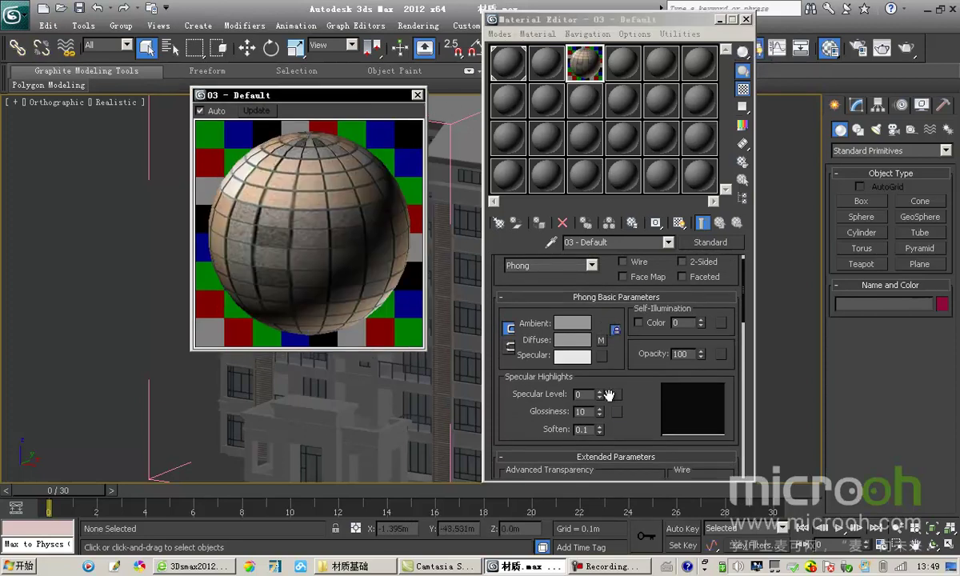
# Raise the Phong material's Specular Level to 63 and Glossiness to 49.
pyautogui.moveTo(637, 399); pyautogui.dragTo(641, 428)
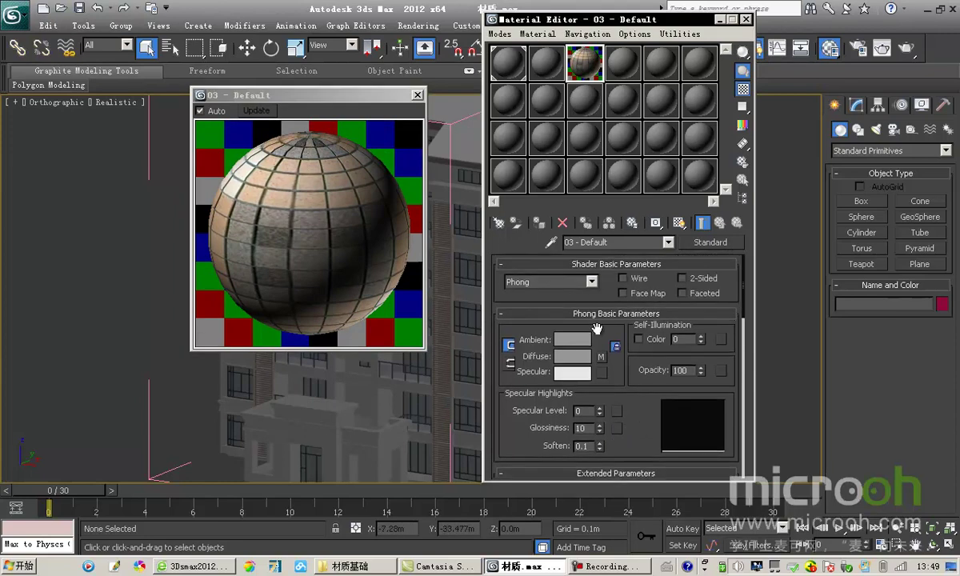
pyautogui.moveTo(595, 392); pyautogui.dragTo(639, 449)
pyautogui.moveTo(599, 409)
pyautogui.mouseDown()
pyautogui.moveTo(606, 400)
pyautogui.moveTo(607, 432)
pyautogui.moveTo(595, 402)
pyautogui.mouseUp()
pyautogui.moveTo(613, 396); pyautogui.dragTo(648, 431)
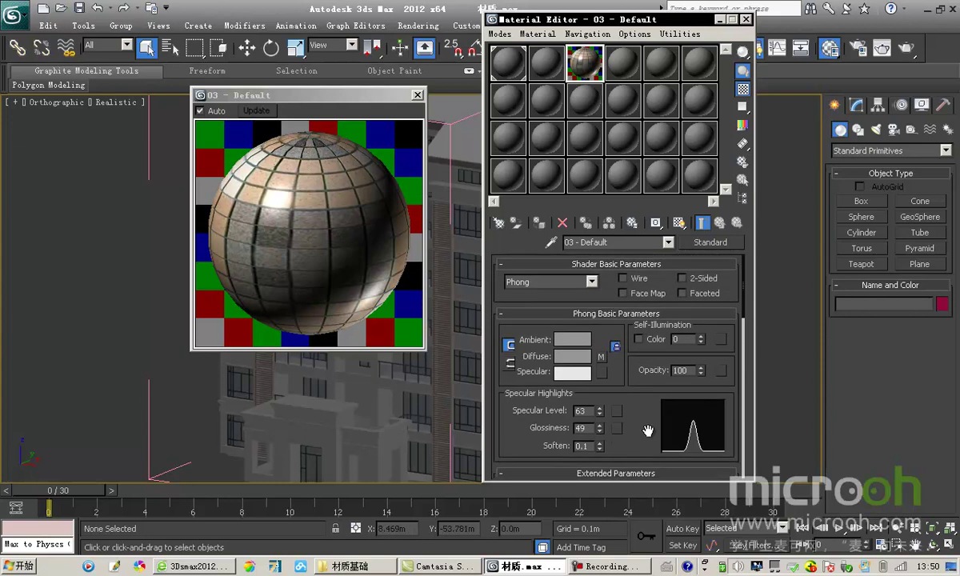
# Switch the material's shader to Metal and clear its diffuse map.
pyautogui.click(592, 281)
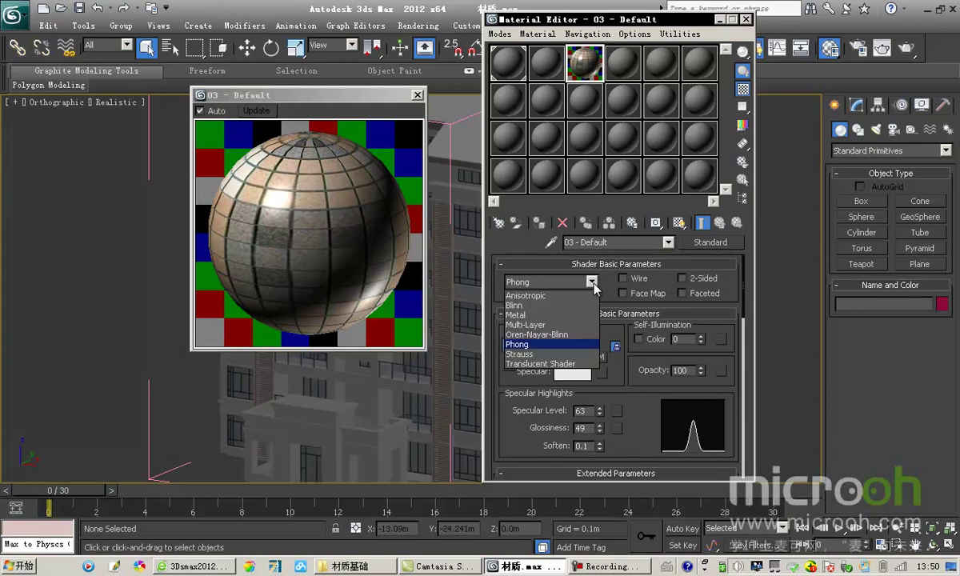
pyautogui.click(564, 316)
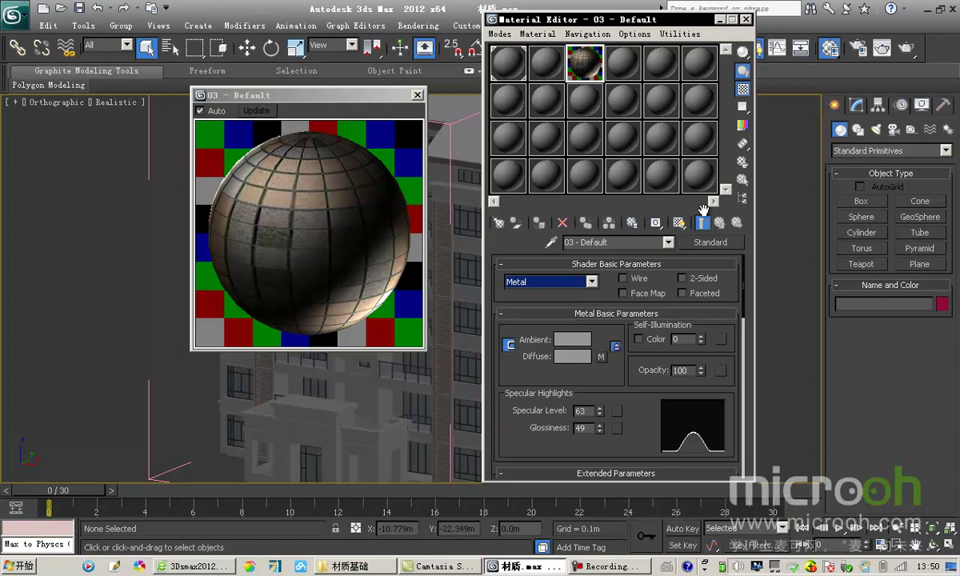
pyautogui.rightClick(605, 360)
pyautogui.click(628, 424)
# Set the Metal material's ambient color to light blue, RGB 89, 210, 255.
pyautogui.click(579, 344)
pyautogui.click(488, 80)
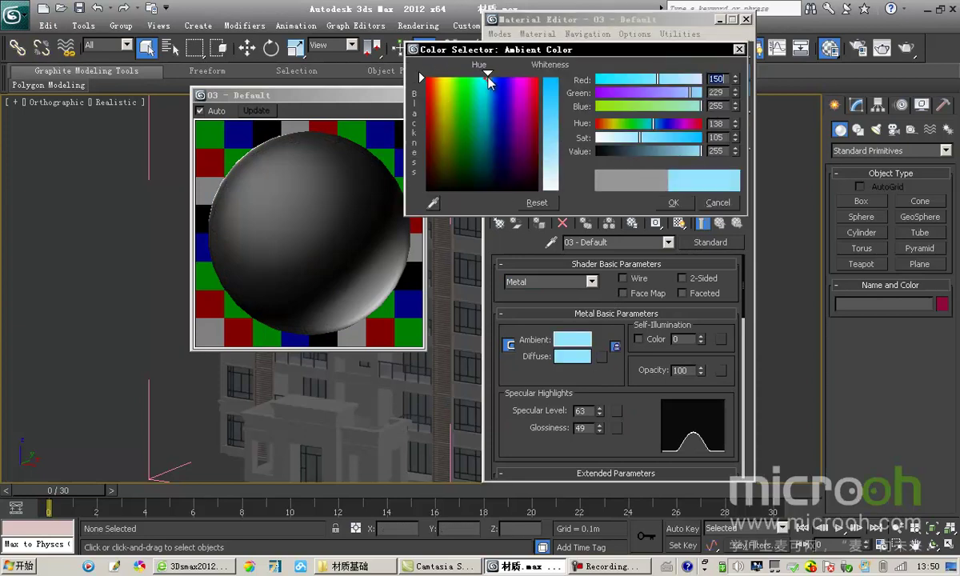
pyautogui.click(512, 112)
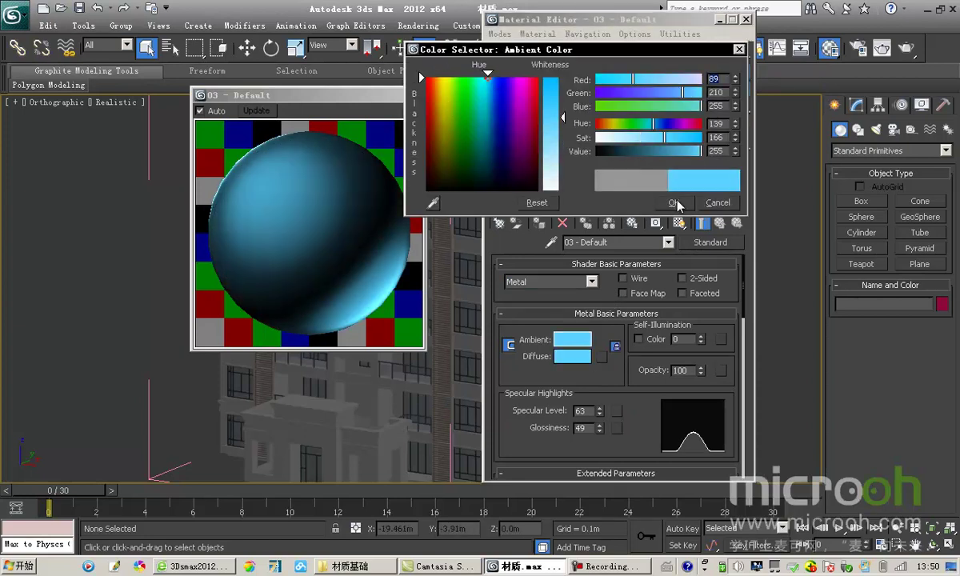
pyautogui.click(674, 202)
# Set the Metal material's diffuse color to orange, RGB 255, 175, 89.
pyautogui.click(573, 357)
pyautogui.click(438, 83)
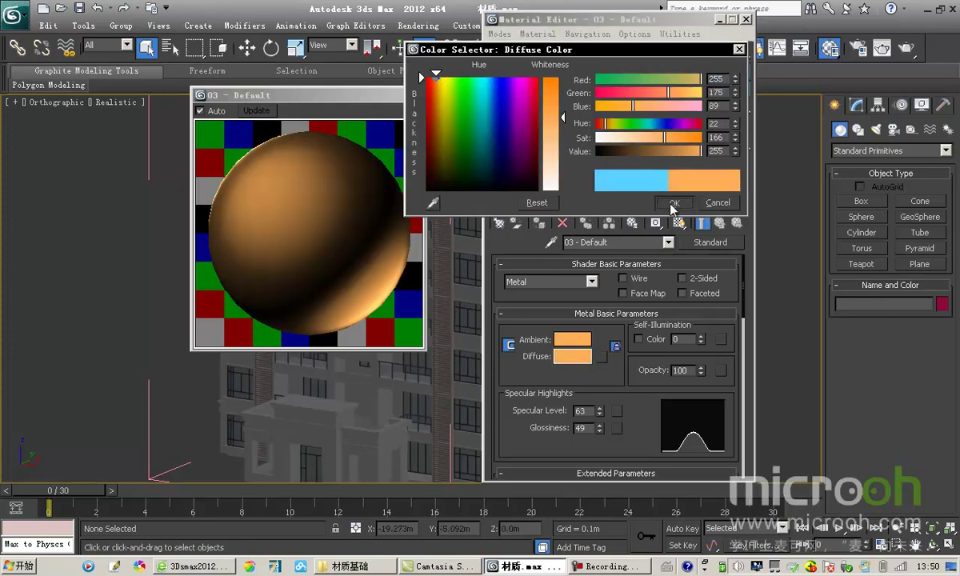
pyautogui.click(673, 202)
# Adjust the Metal material's Specular Level to 102 and Glossiness to 30.
pyautogui.scroll(-2, 590, 376)
pyautogui.moveTo(599, 378); pyautogui.dragTo(603, 349)
pyautogui.moveTo(599, 393)
pyautogui.mouseDown()
pyautogui.moveTo(602, 401)
pyautogui.moveTo(599, 377)
pyautogui.moveTo(601, 413)
pyautogui.mouseUp()
pyautogui.scroll(2, 639, 398)
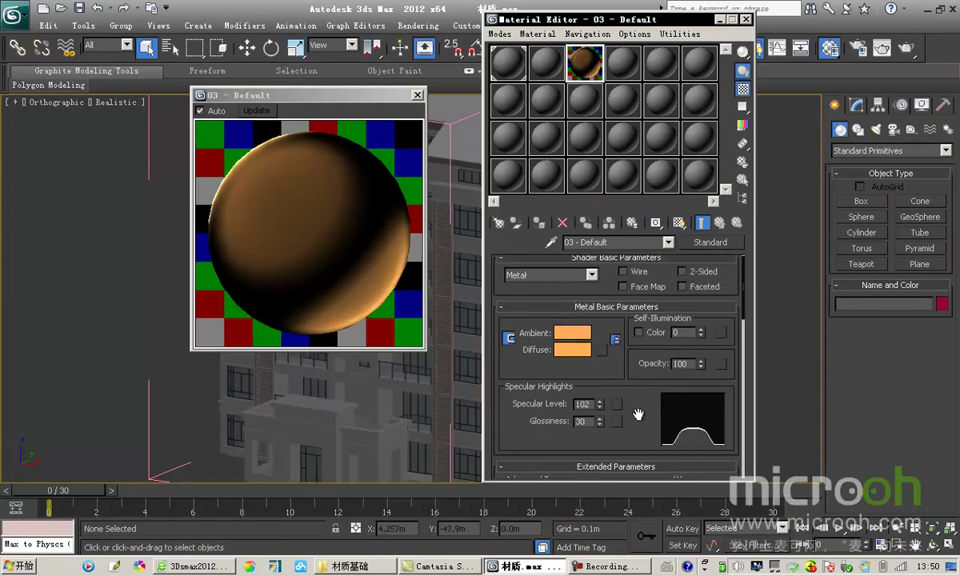
# Try the Strauss shader on the material, and set the shader back to Blinn.
pyautogui.click(558, 281)
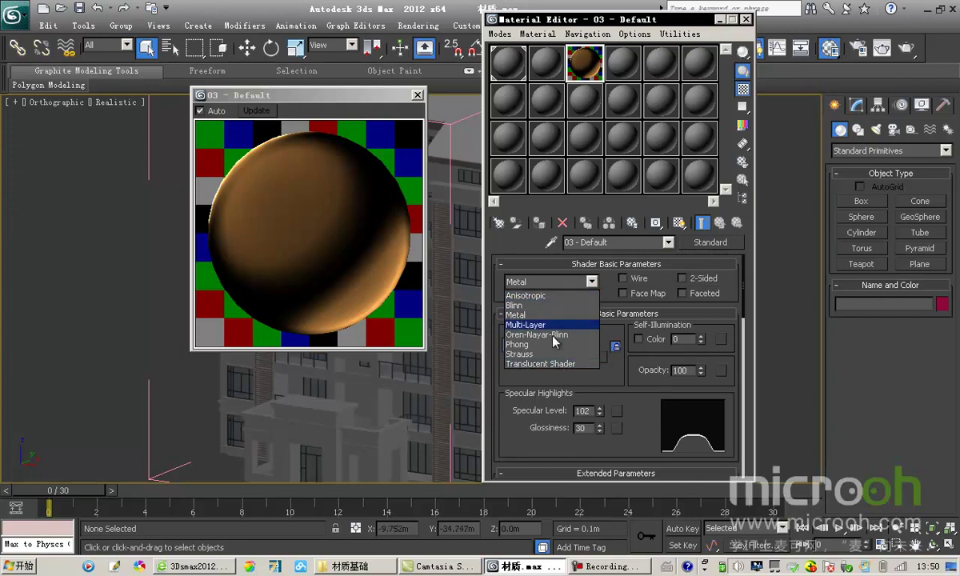
pyautogui.click(520, 353)
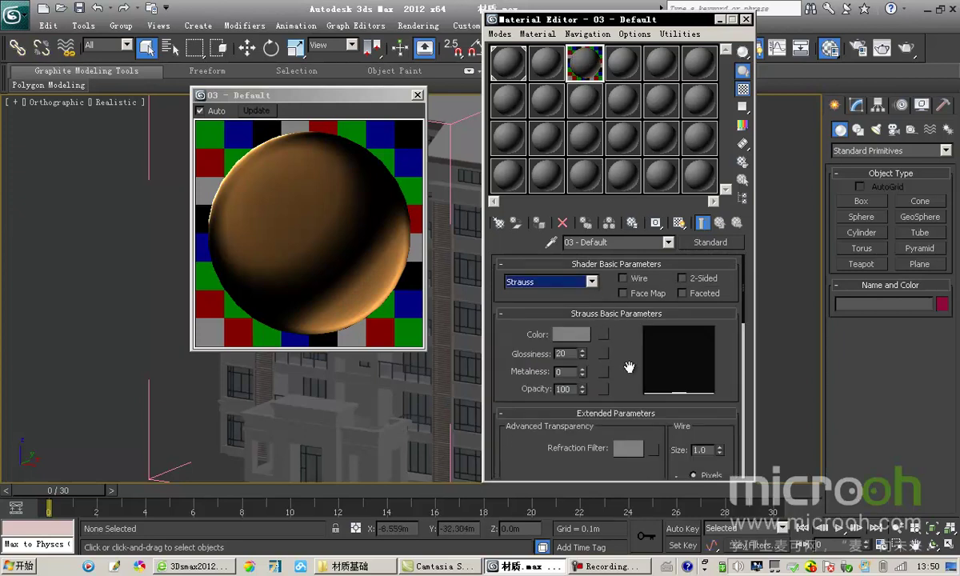
pyautogui.click(591, 282)
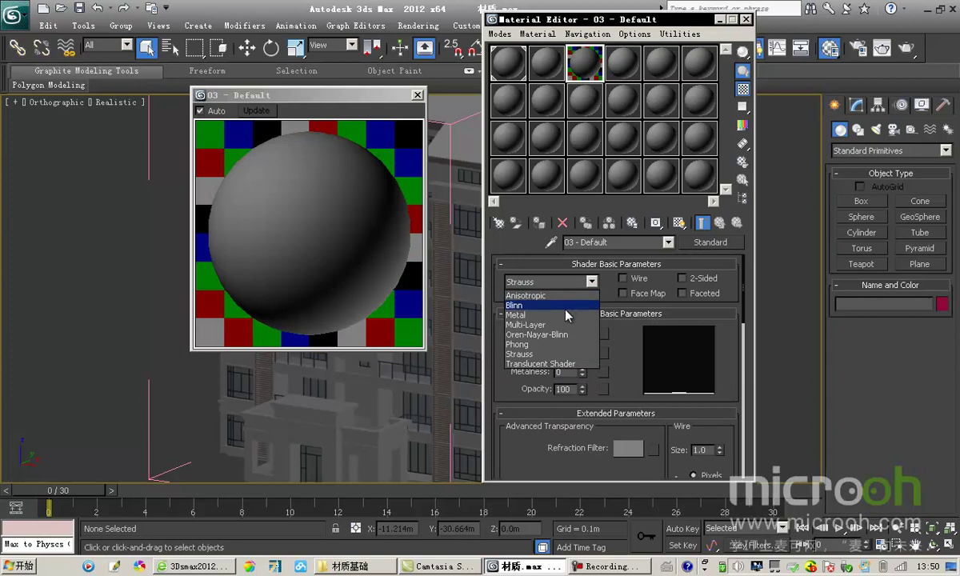
pyautogui.click(530, 302)
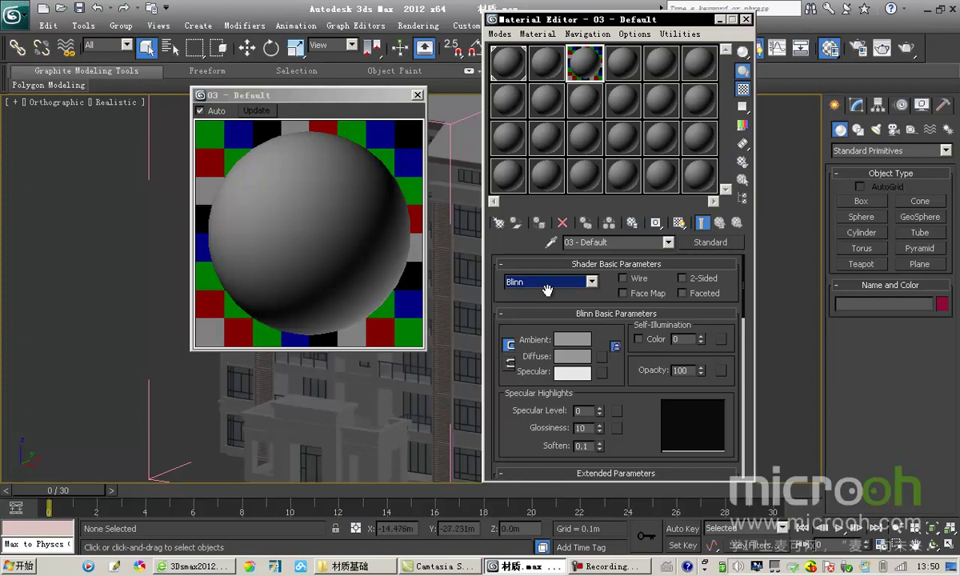
pyautogui.moveTo(550, 300); pyautogui.dragTo(553, 274)
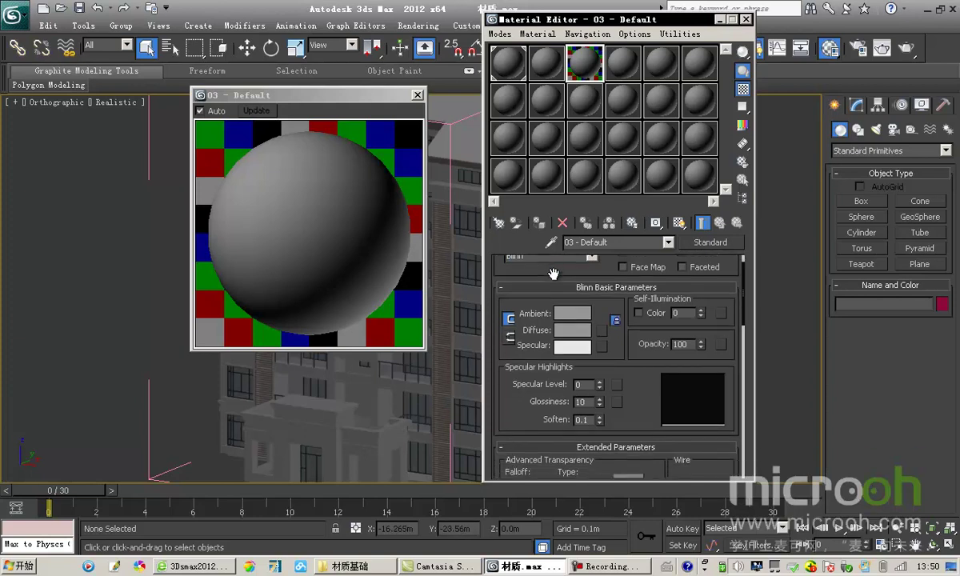